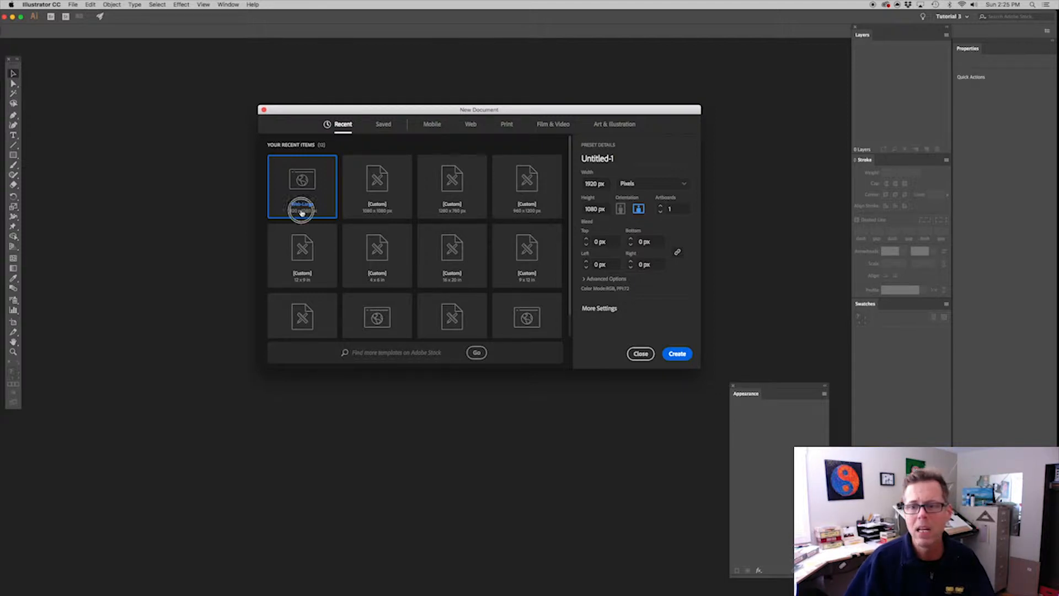
Create a new 1920 × 1080 px document and add one horizontal and one vertical ruler guide
left_click(683, 355)
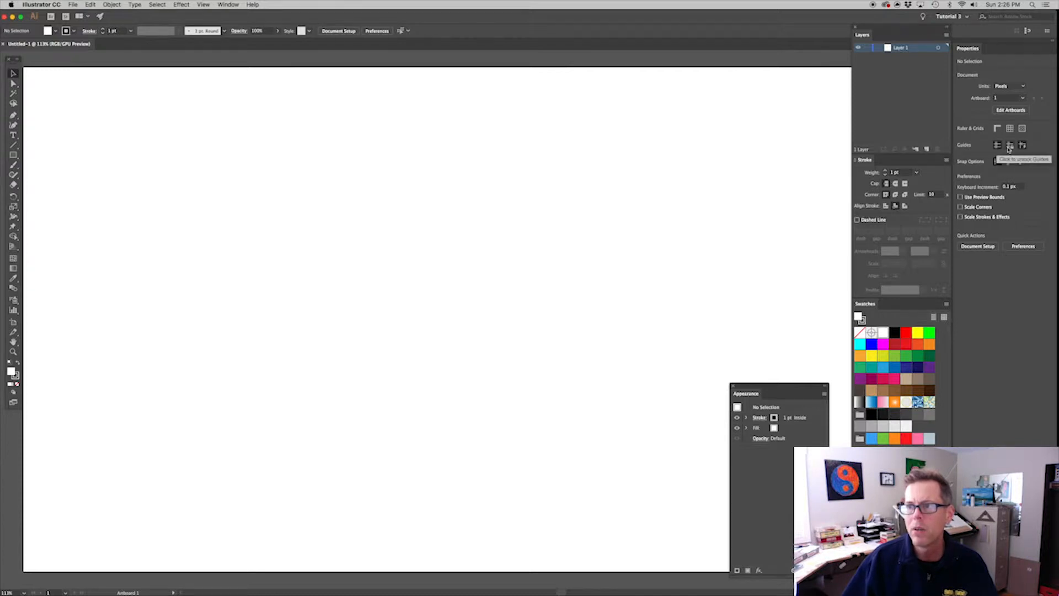
key("super+r")
left_click_drag(461, 51, 482, 206)
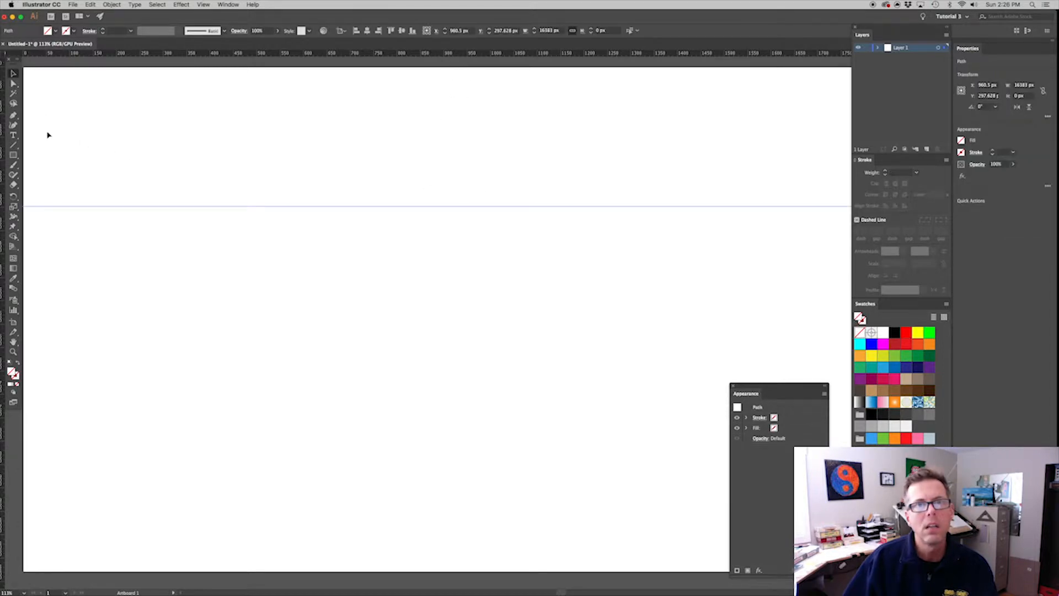
left_click_drag(3, 291, 486, 226)
Align both guides to the artboard's horizontal and vertical centre, and lock the guides
left_click_drag(423, 176, 576, 327)
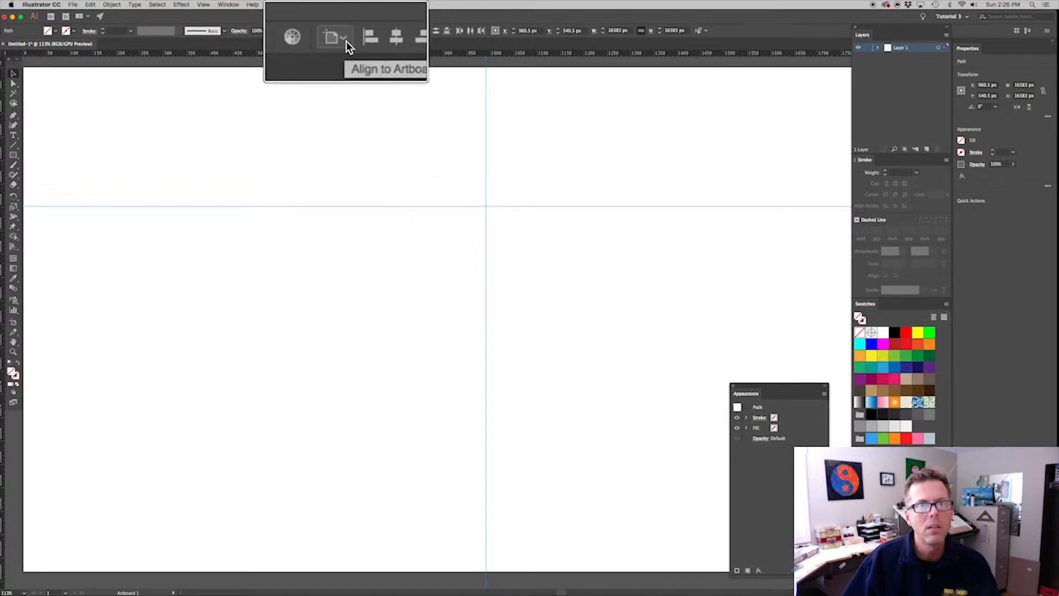
left_click(345, 32)
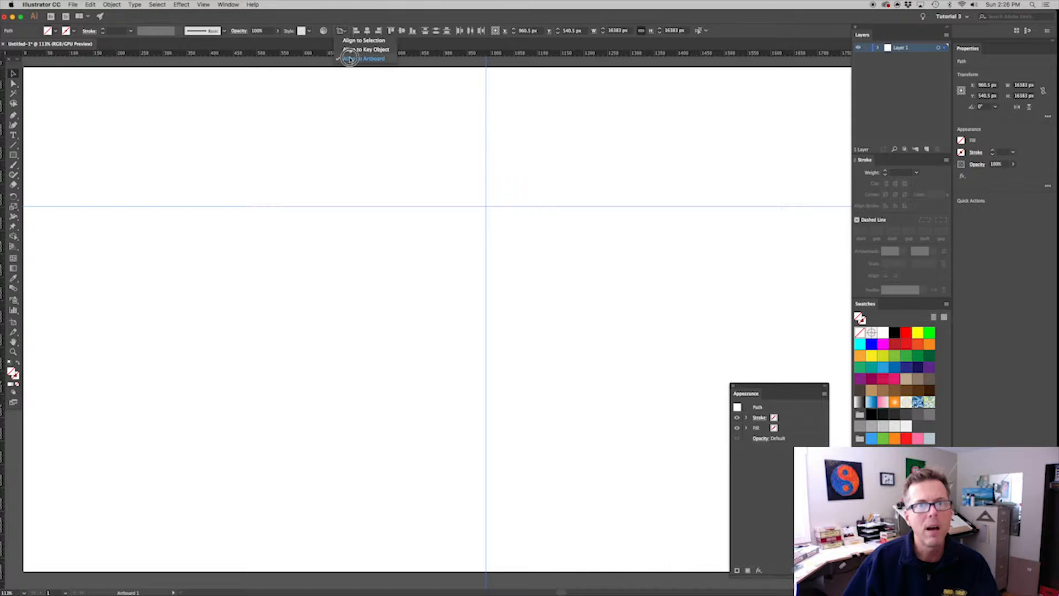
left_click(351, 59)
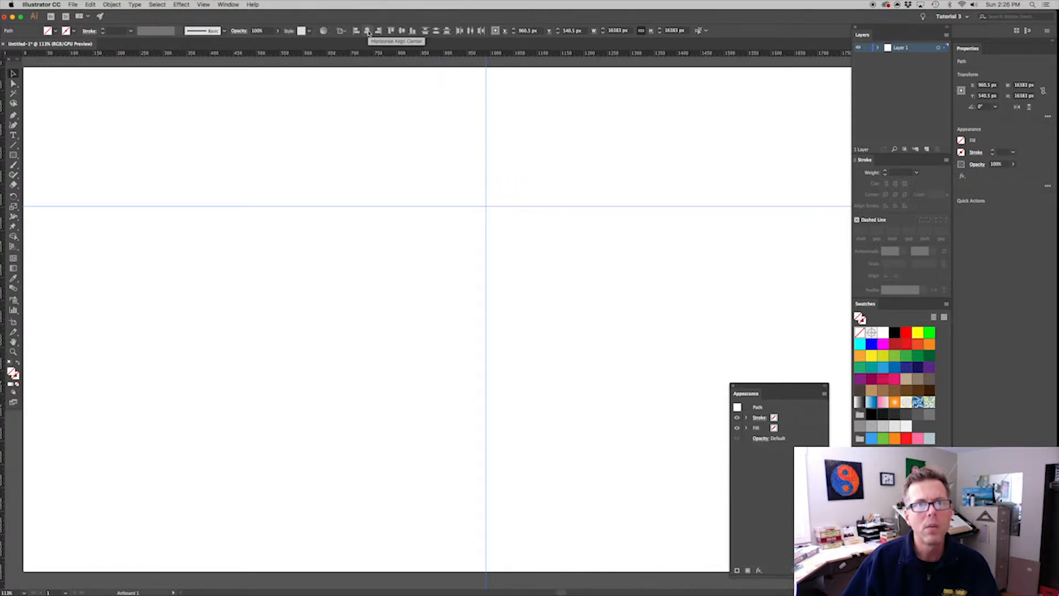
left_click(368, 32)
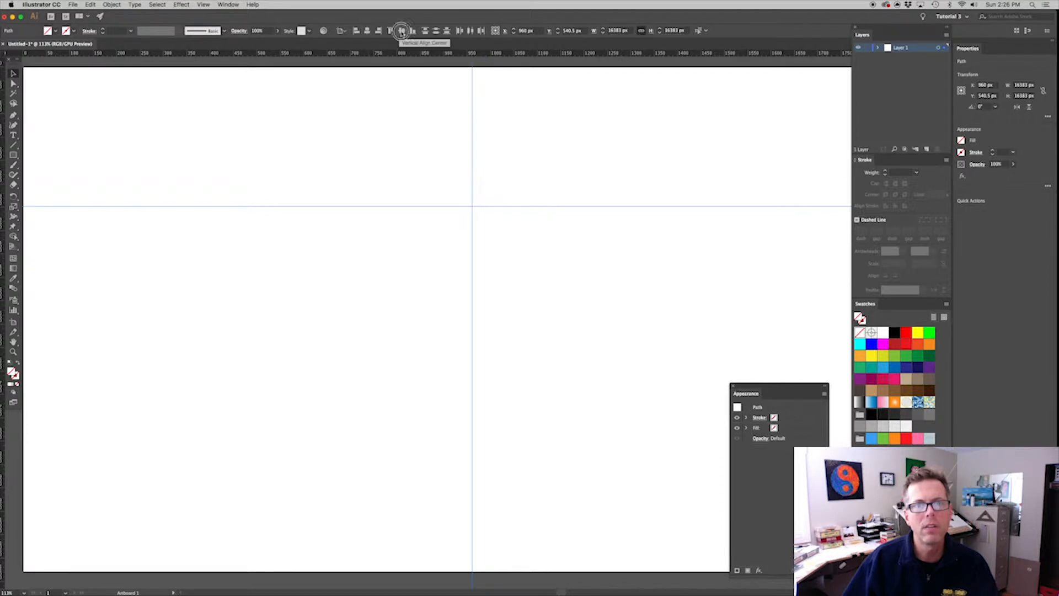
left_click(402, 32)
left_click(640, 224)
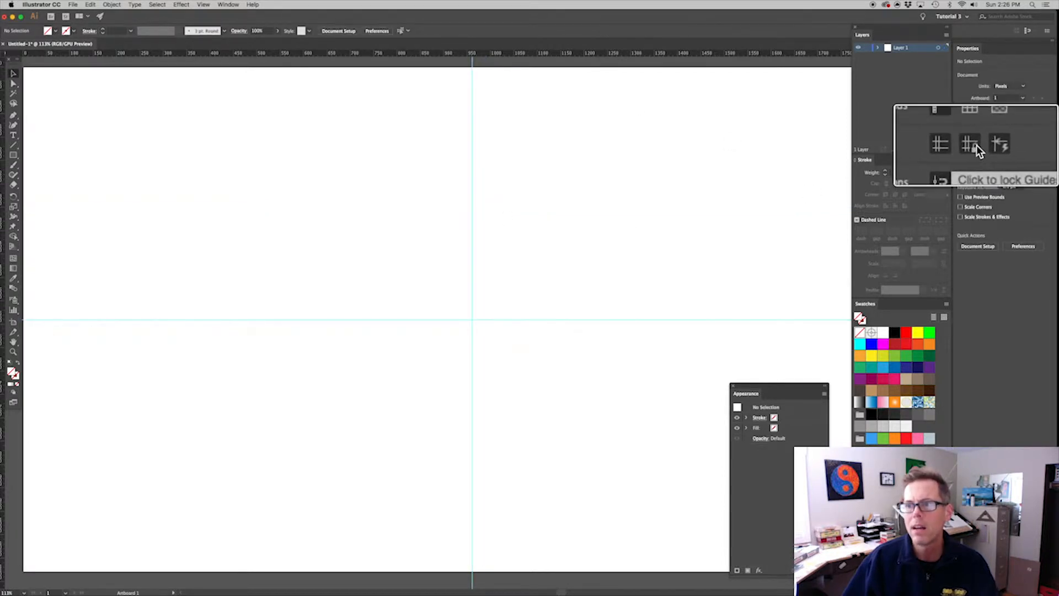
left_click(1011, 148)
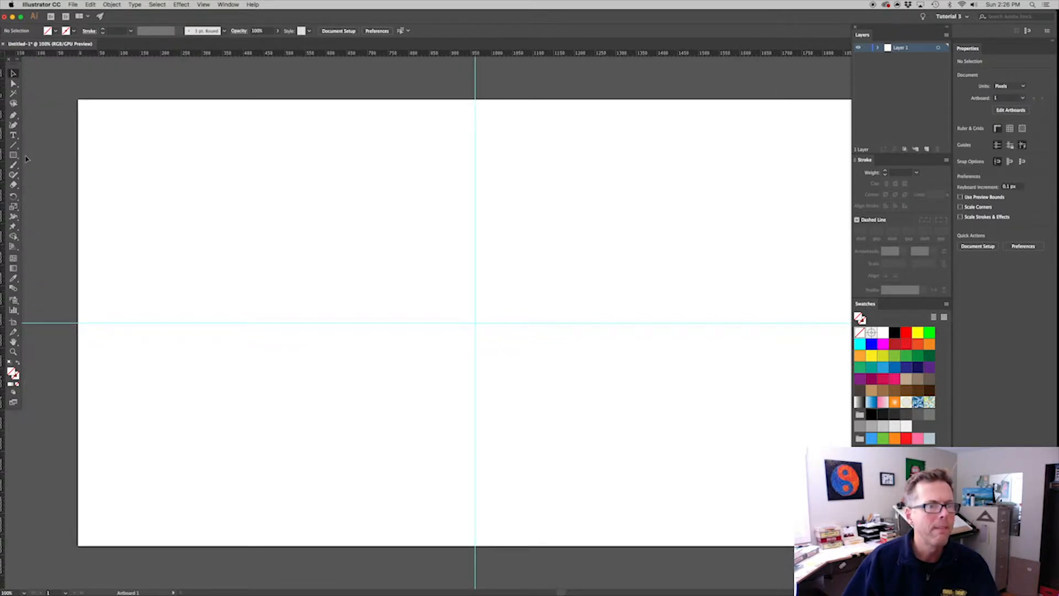
Draw a six-sided polygon with a 50 px radius, black stroke and no fill in the artboard's upper-left area
left_click(18, 379)
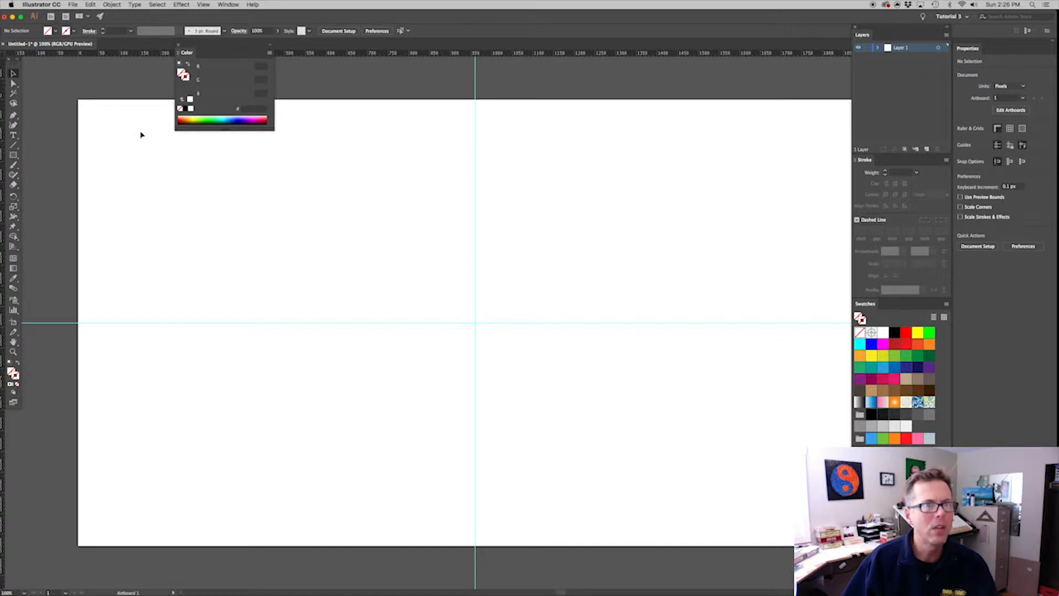
left_click(186, 109)
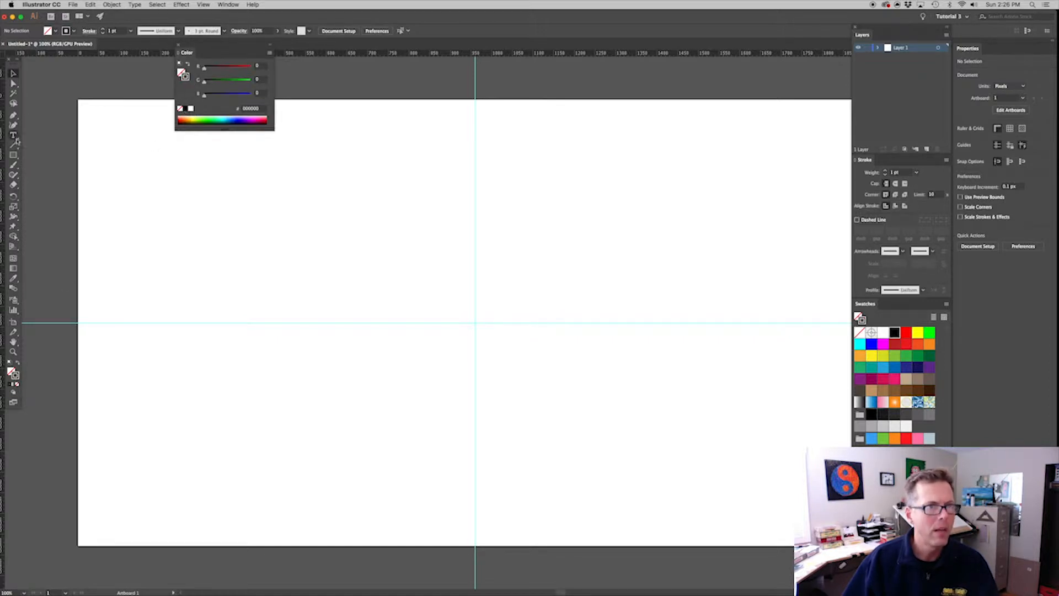
left_click(14, 156)
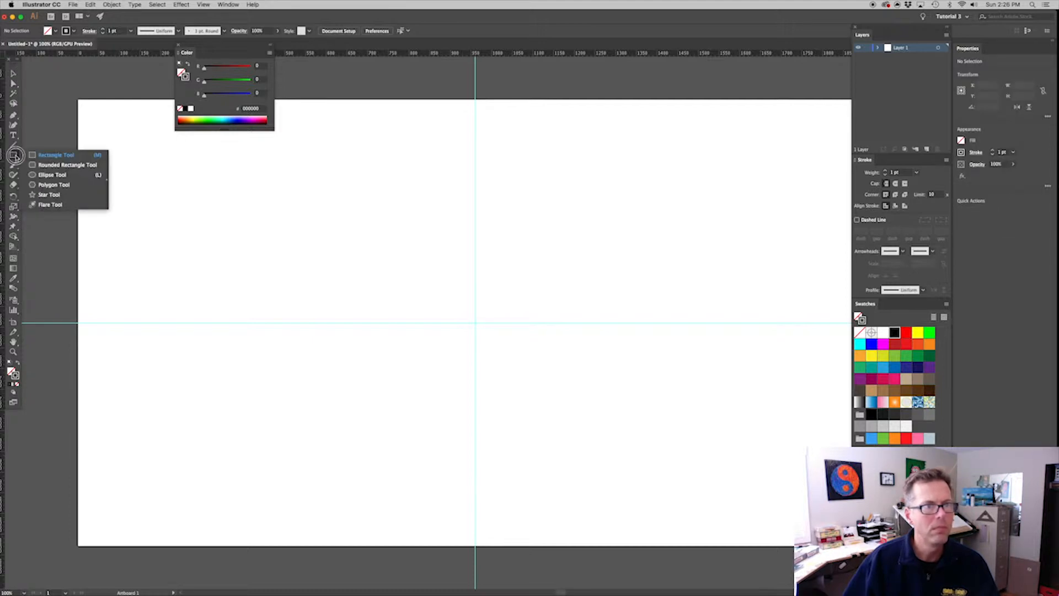
left_click(36, 185)
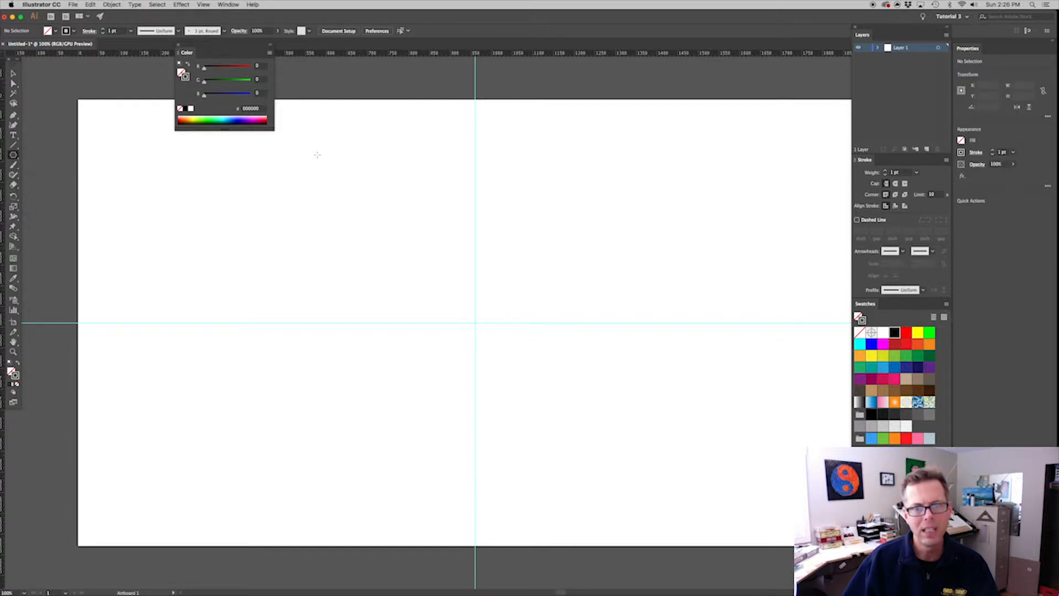
left_click(318, 155)
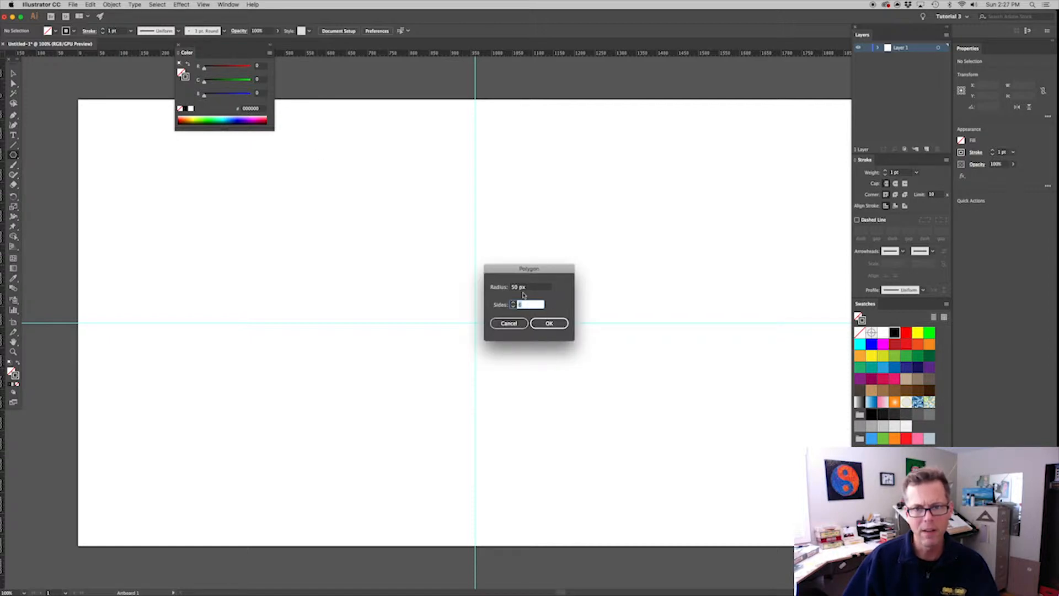
left_click(549, 324)
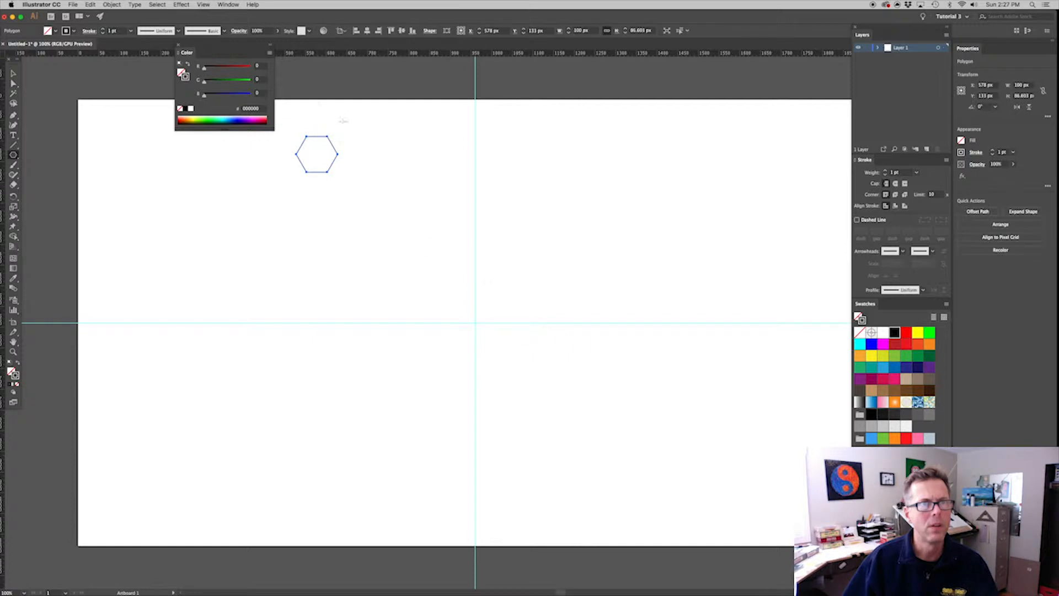
left_click(178, 45)
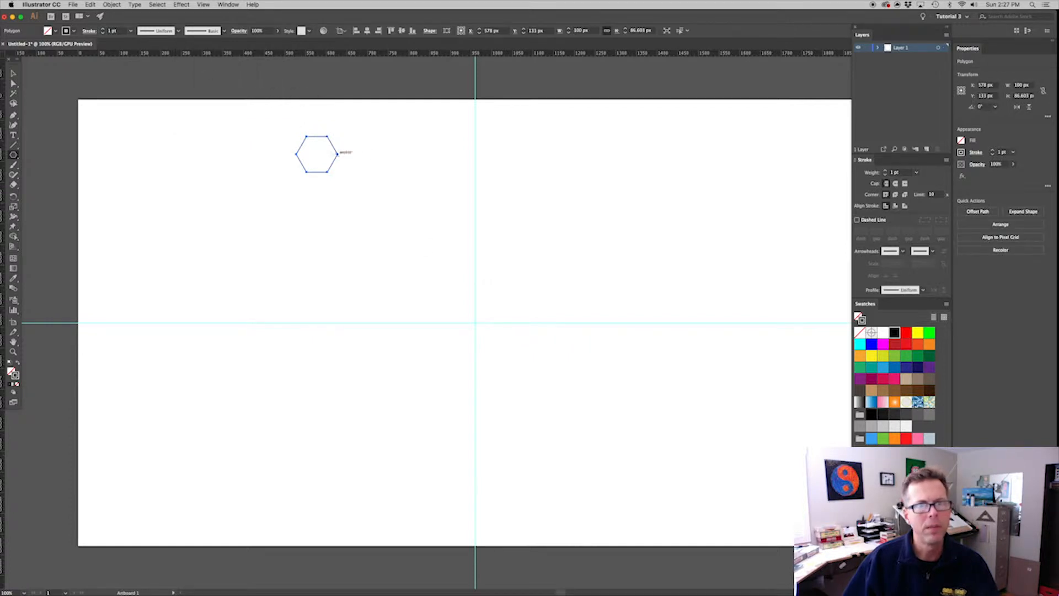
Move the hexagon to about X 851, Y 425 px and rotate it 30° so a corner points up
left_click(13, 74)
left_click_drag(318, 140, 431, 260)
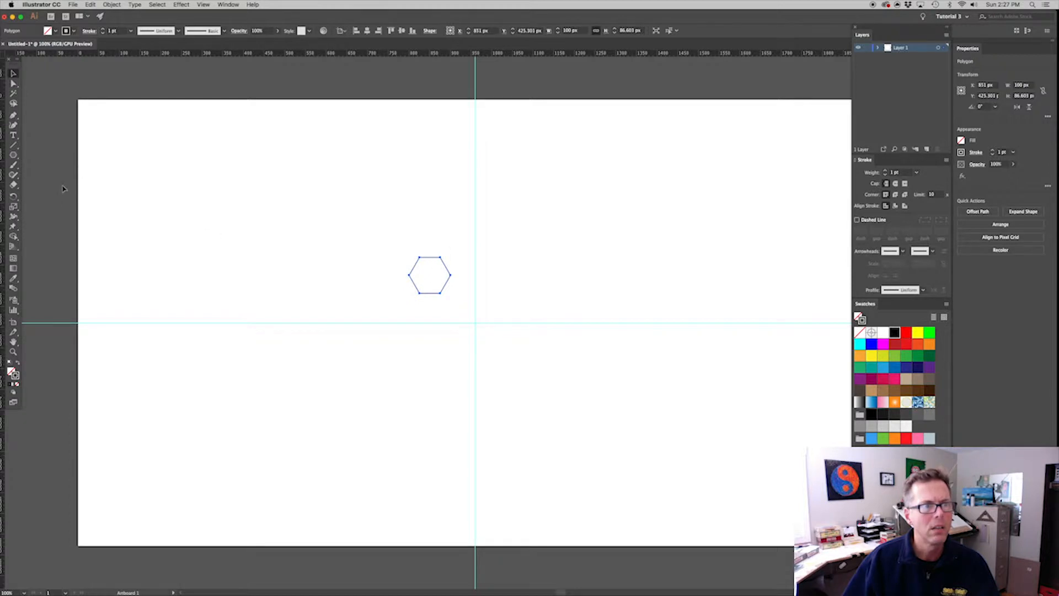
left_click(13, 197)
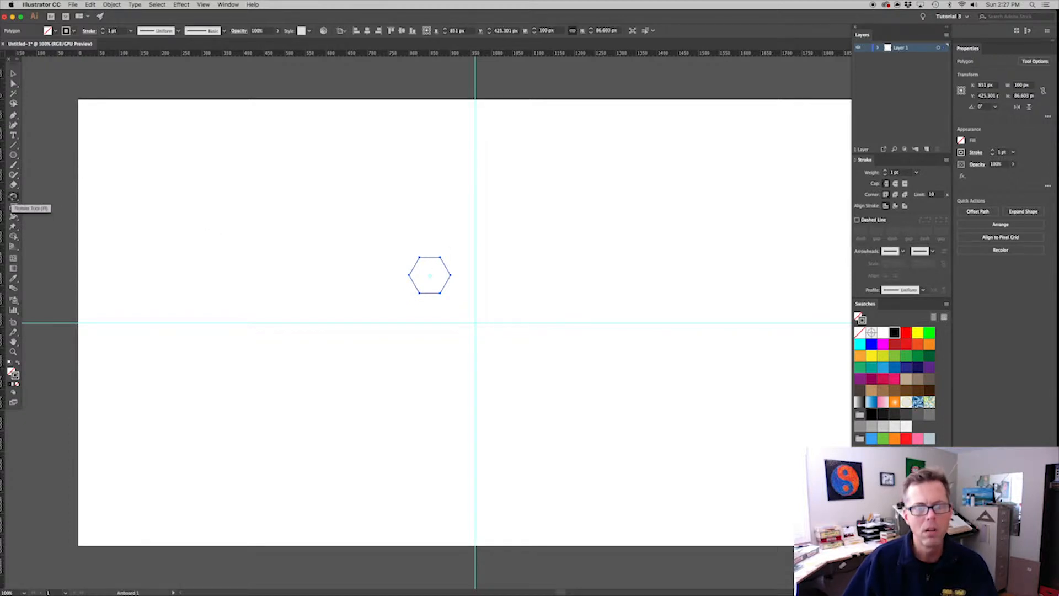
left_click(429, 276, "alt")
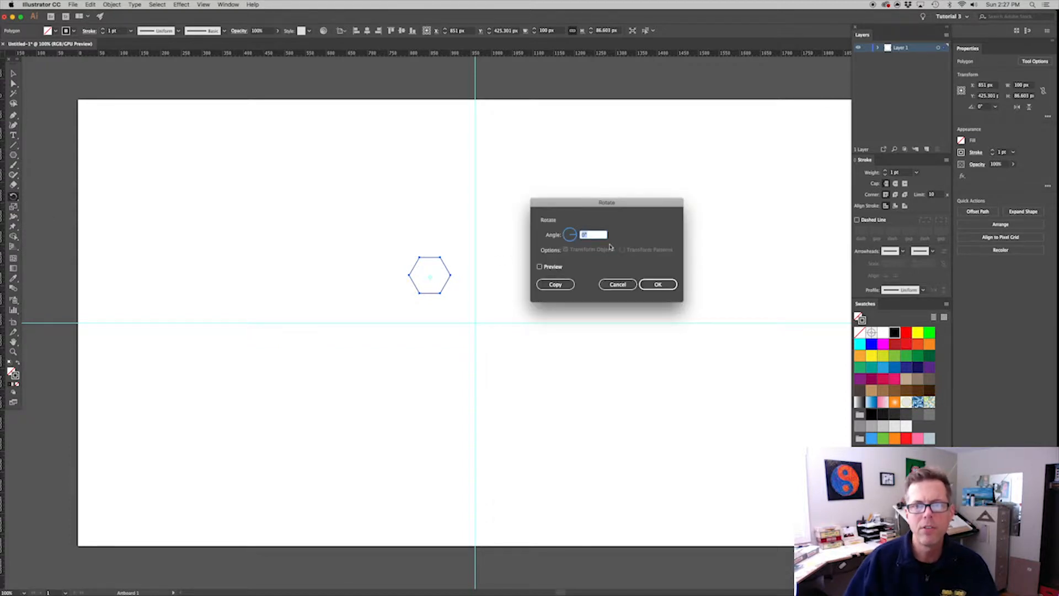
left_click(658, 284)
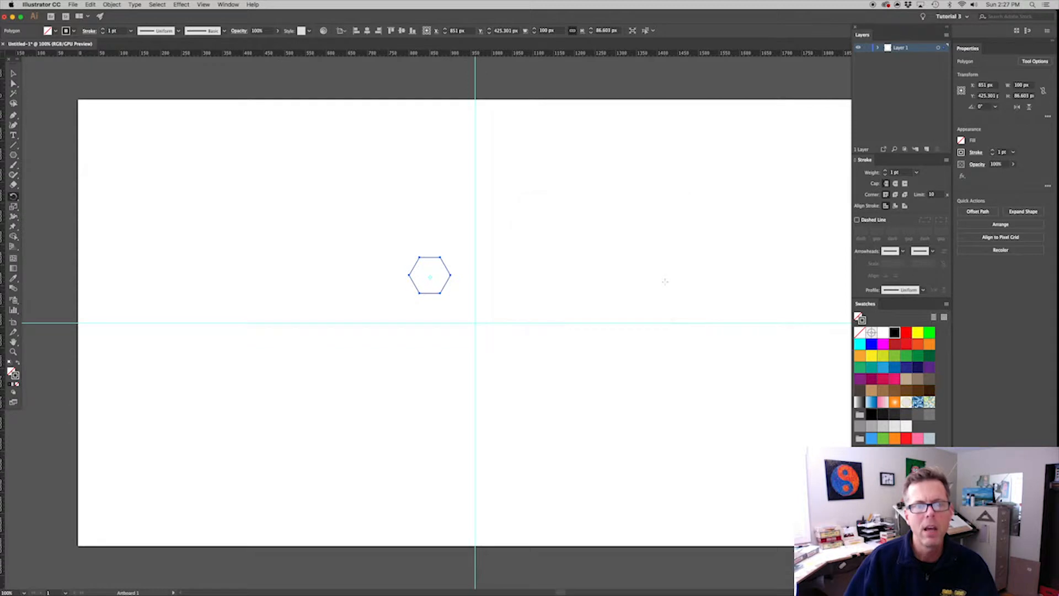
left_click(498, 312)
Move the rotated hexagon up and toward the vertical guide, to about X 902, Y 294 px
left_click_drag(539, 341, 353, 189)
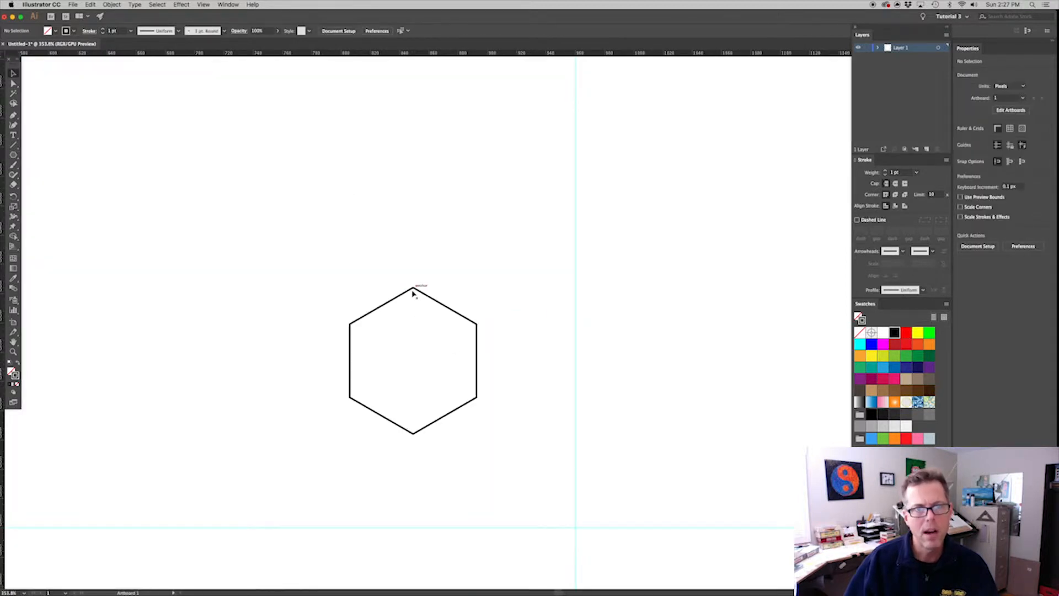
left_click_drag(414, 287, 490, 95)
left_click(629, 208)
Copy the hexagon down and to the left, snapping the copy's top corner onto the original's upper-left corner
left_click(546, 207)
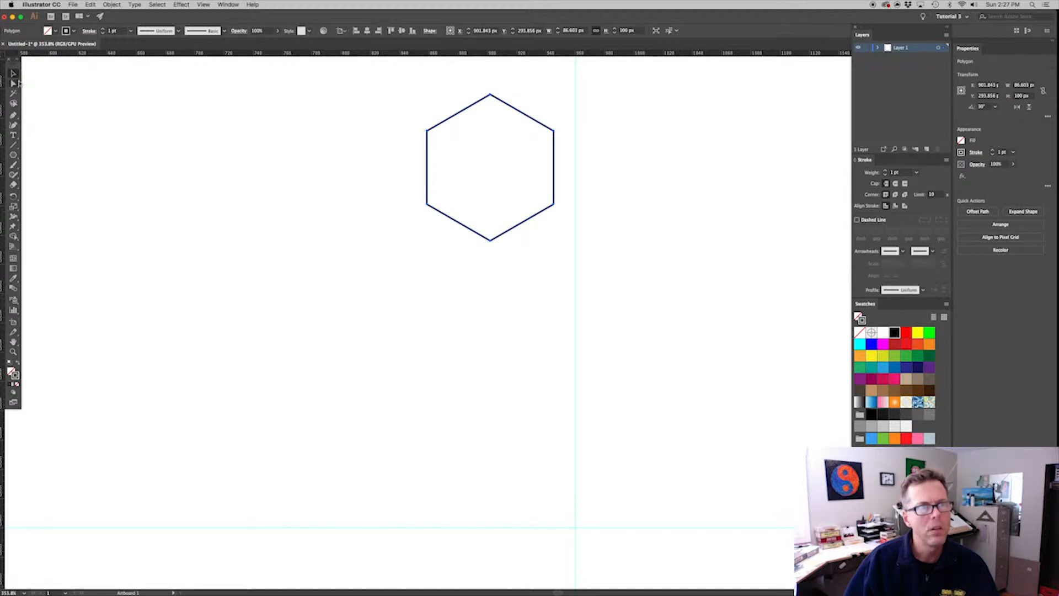
left_click(14, 83)
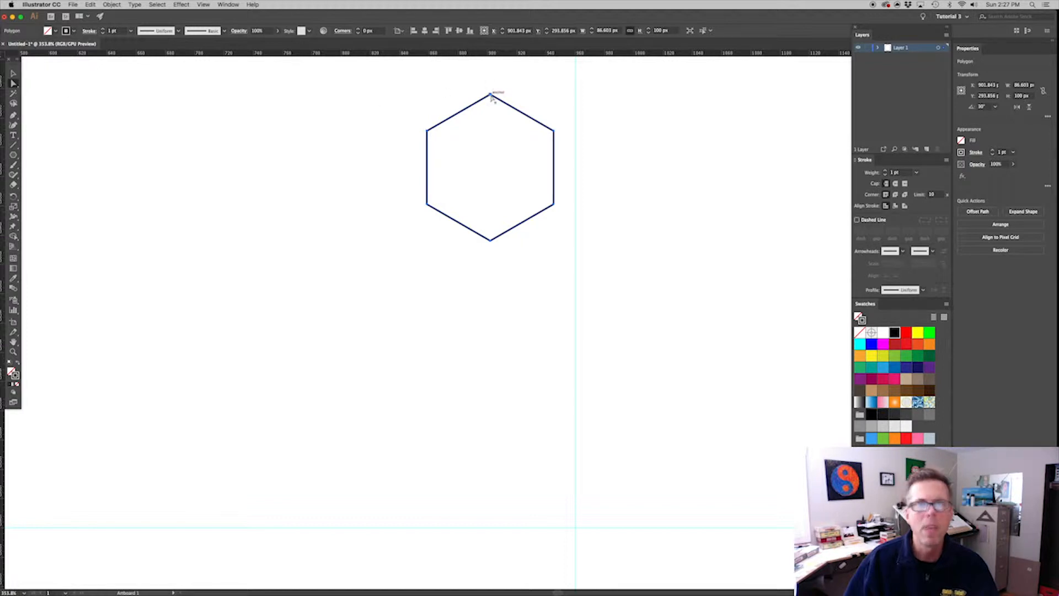
left_click_drag(491, 96, 427, 130)
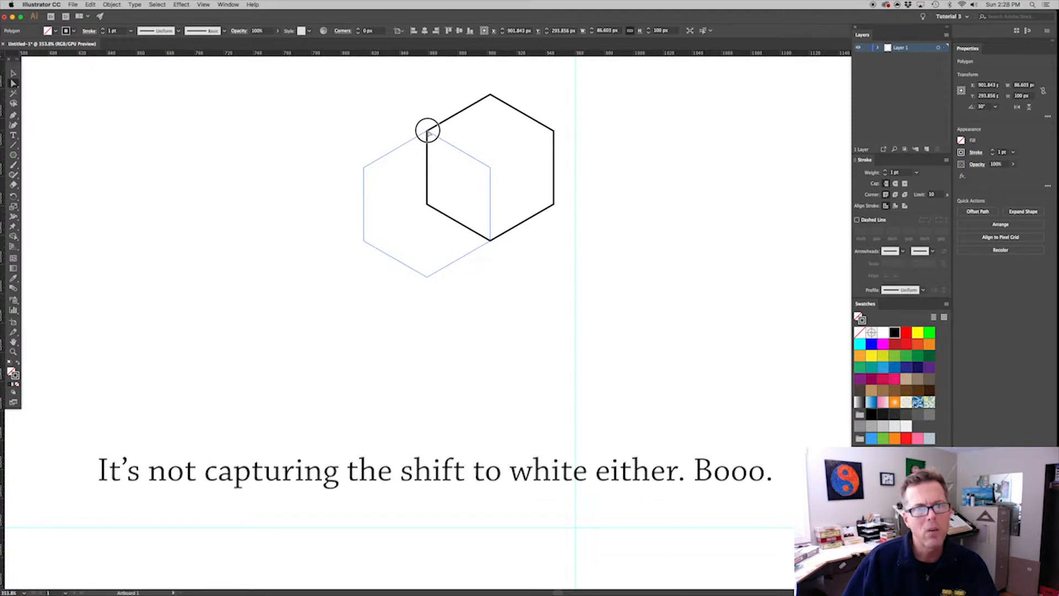
left_click_drag(428, 131, 427, 131)
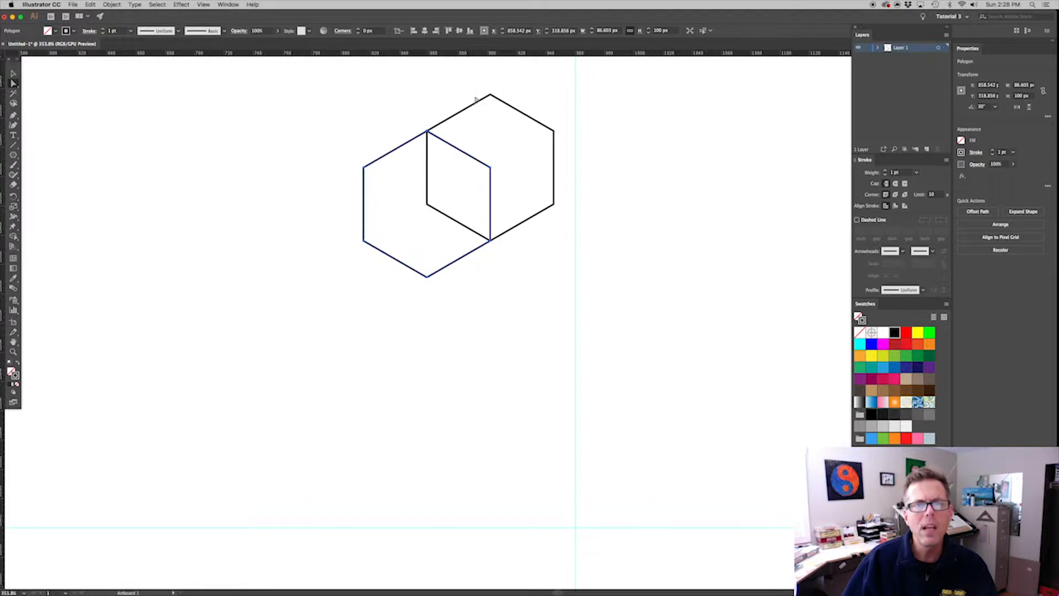
left_click(442, 104)
Copy the original hexagon down and to the right, snapping the copy's top corner onto its upper-right corner
key("v")
key("a")
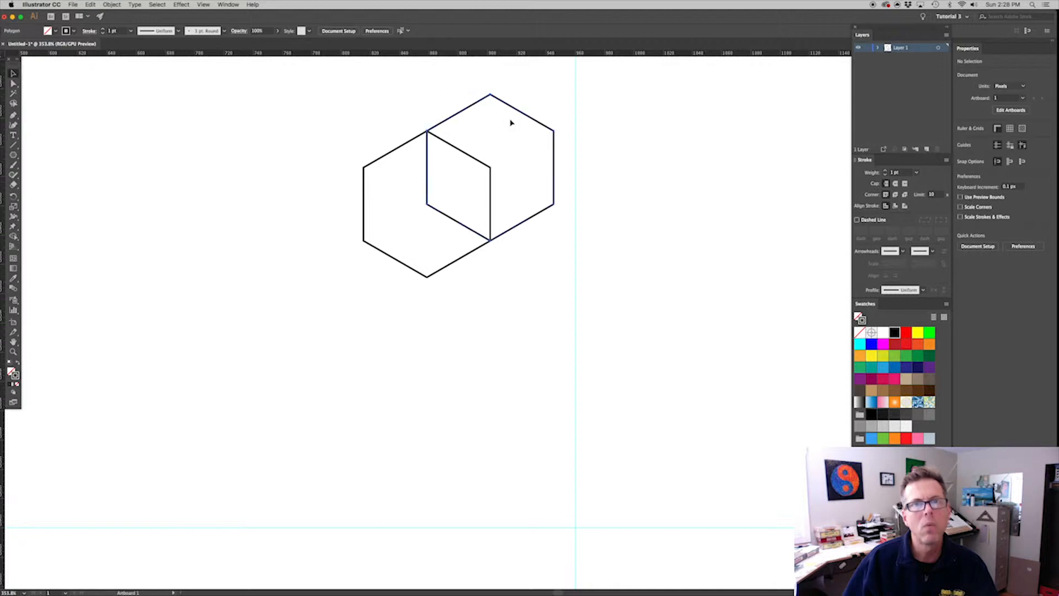
left_click(508, 106)
left_click_drag(491, 96, 553, 130)
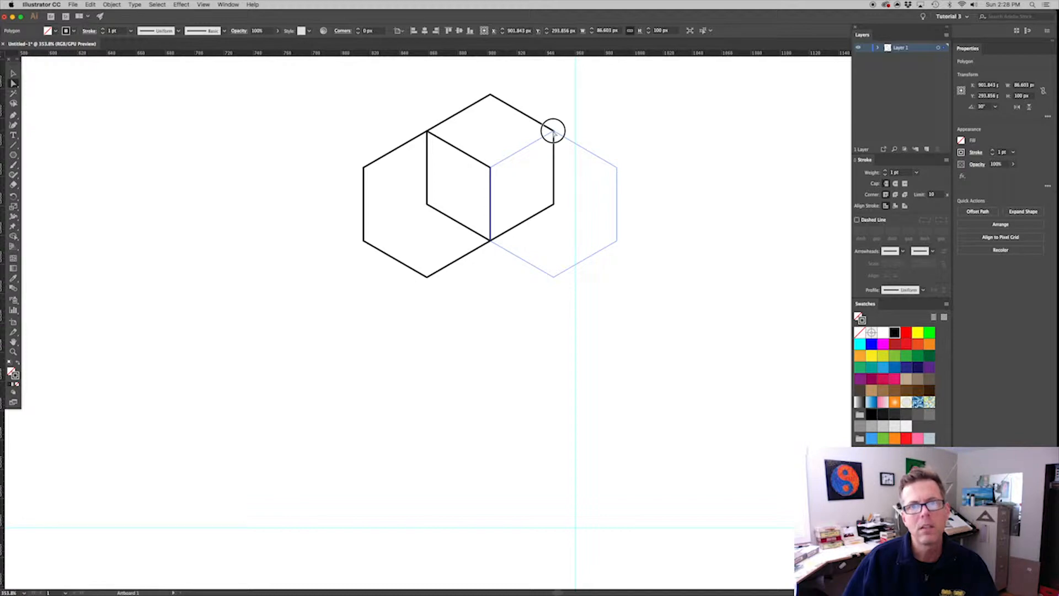
left_click_drag(553, 131, 554, 131)
left_click(563, 122)
Select all three overlapping hexagons and group them
key("v")
left_click_drag(482, 284, 475, 314)
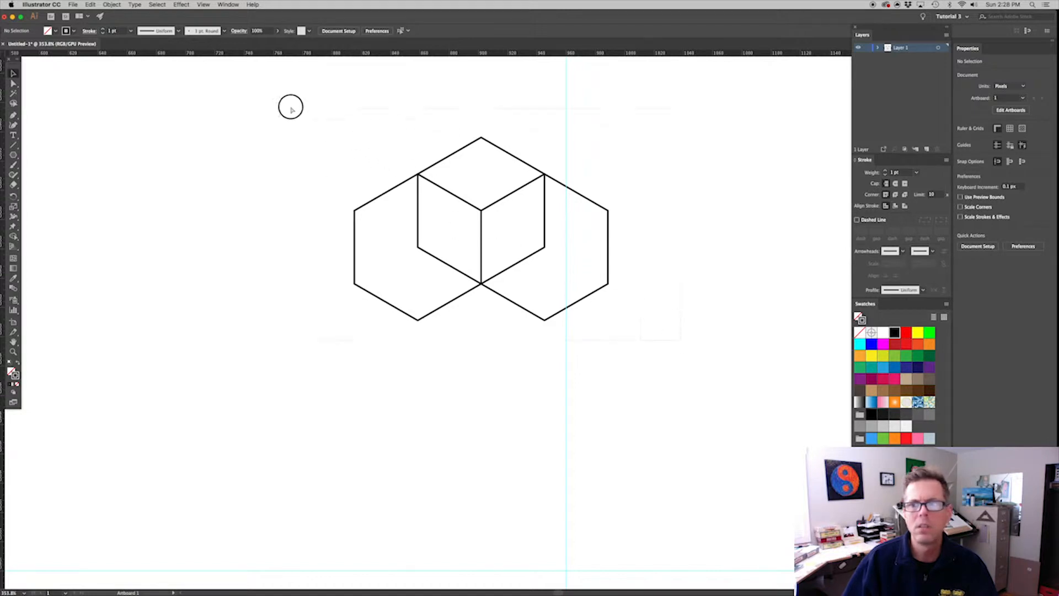
key("super+a")
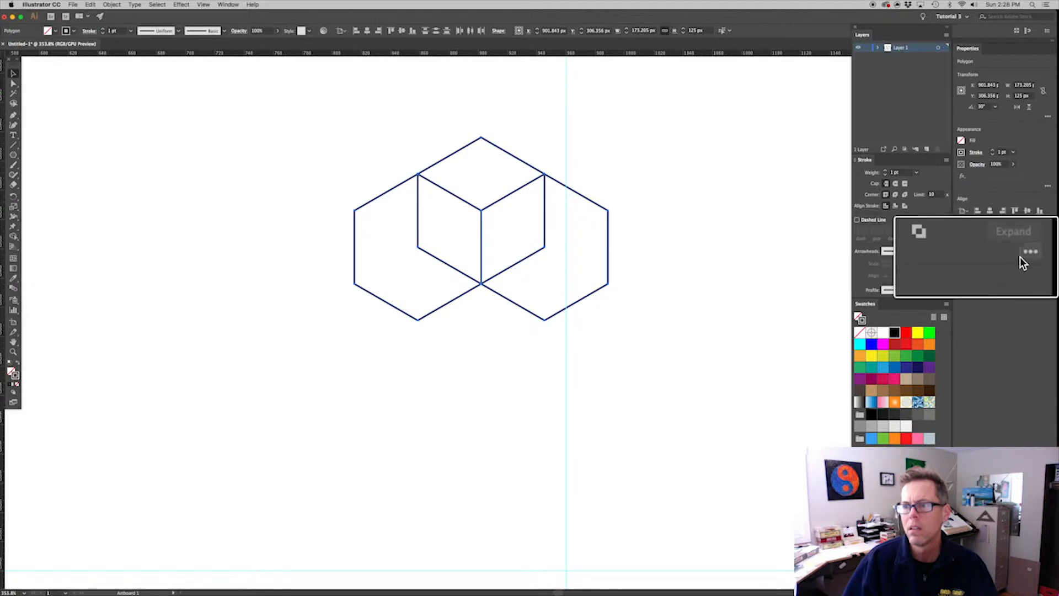
left_click(1048, 258)
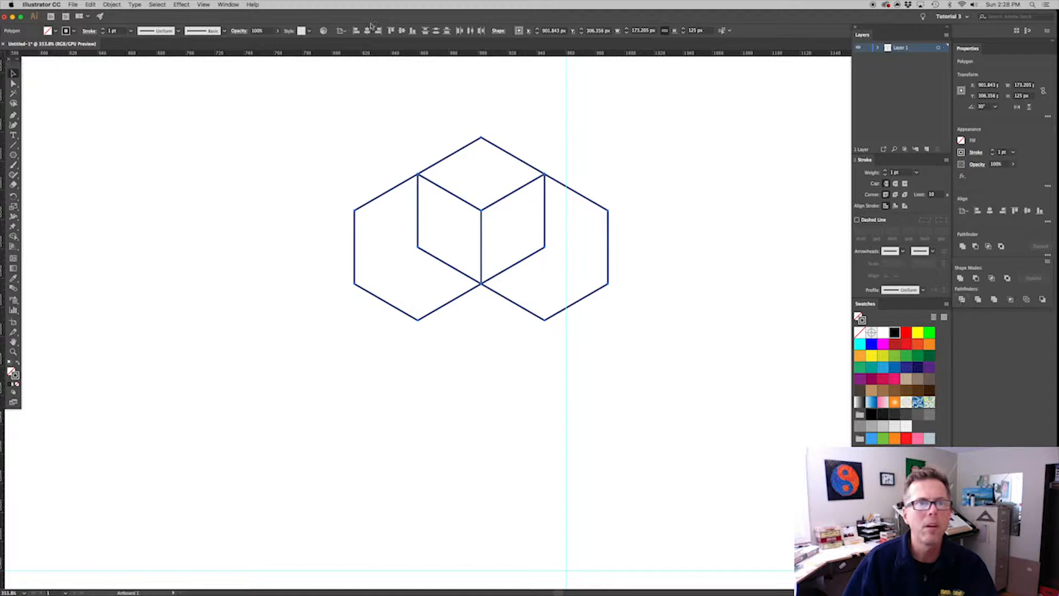
key("super+g")
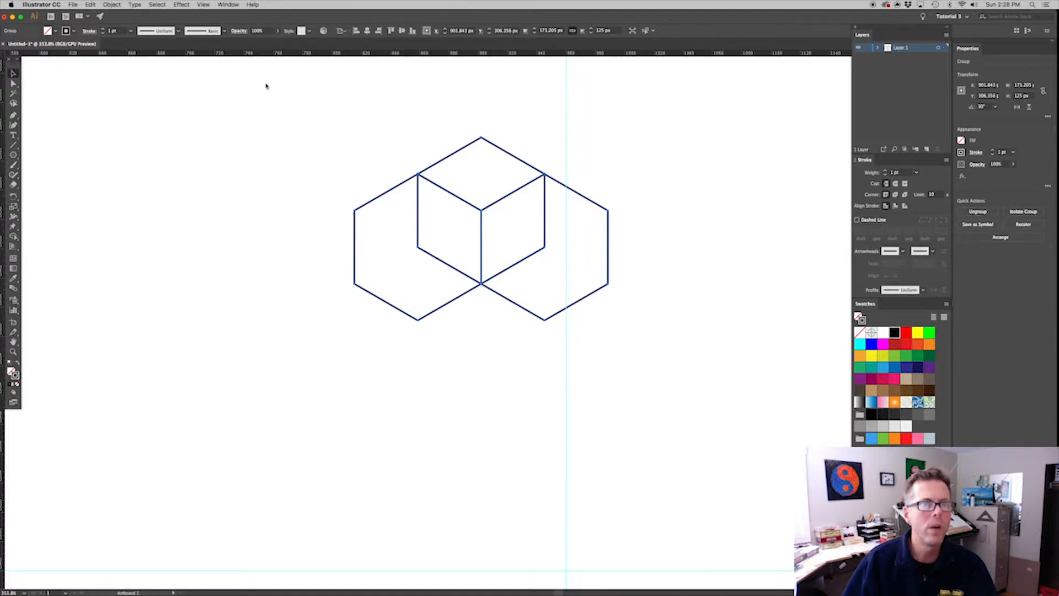
left_click(227, 5)
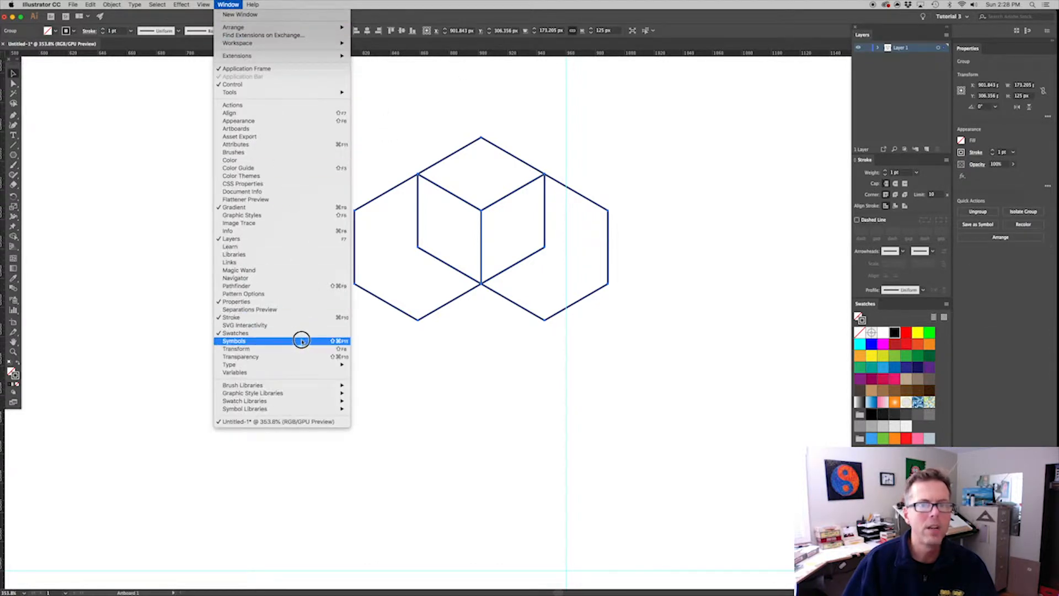
left_click(273, 286)
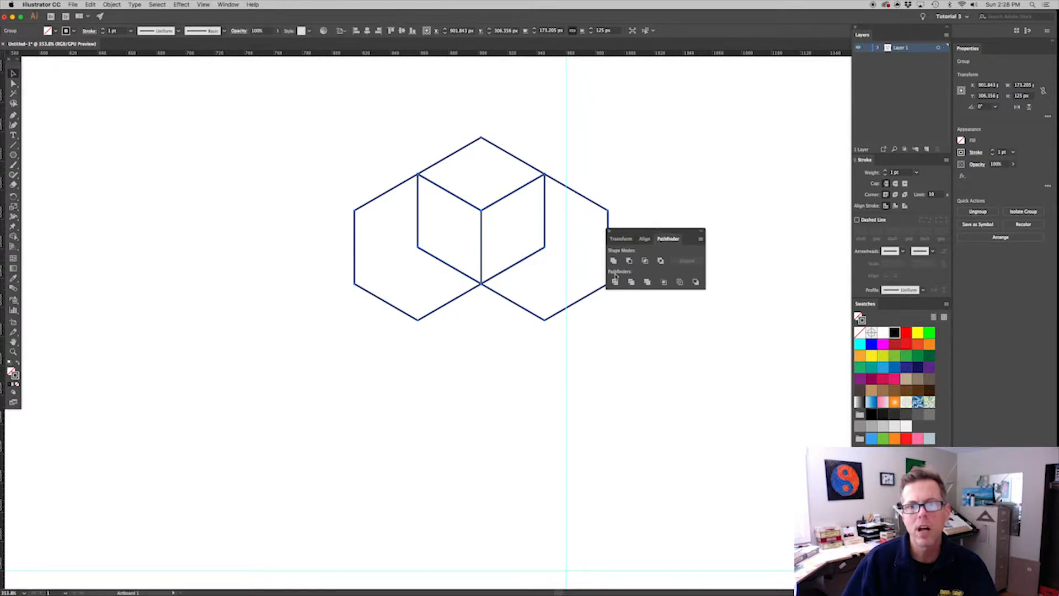
left_click(610, 230)
left_click(614, 199)
left_click_drag(646, 341, 248, 68)
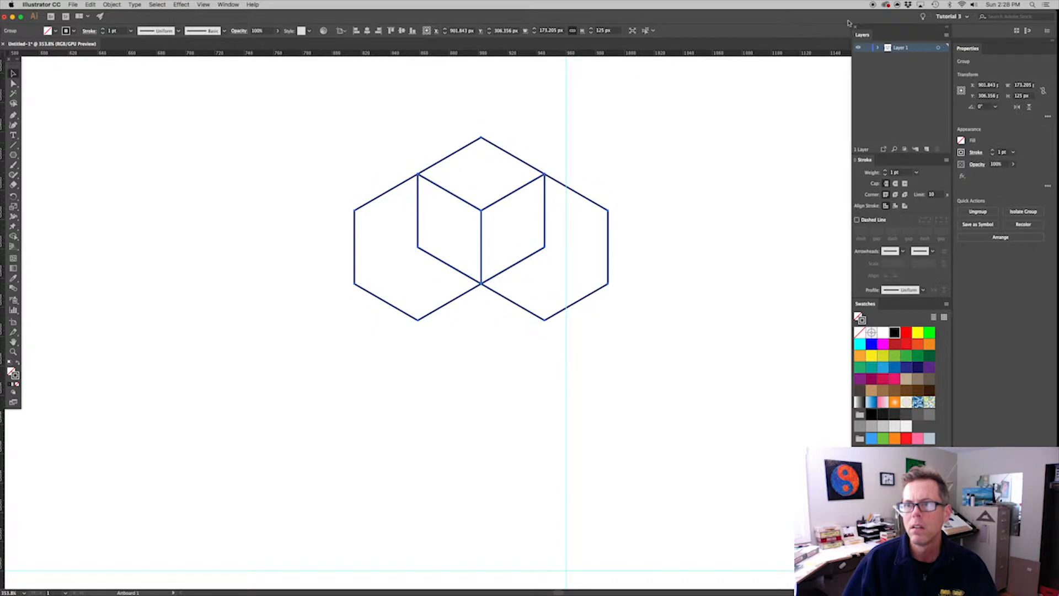
Expand the contents of Layer 1 in the layer list and ungroup the overlapping hexagon artwork into separate paths
left_click(879, 49)
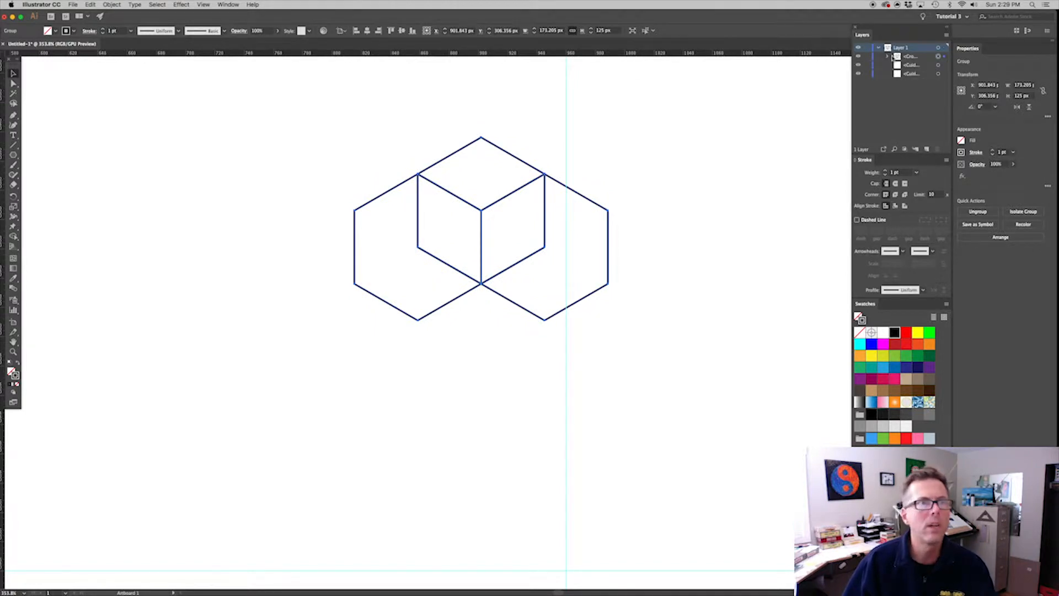
left_click(112, 5)
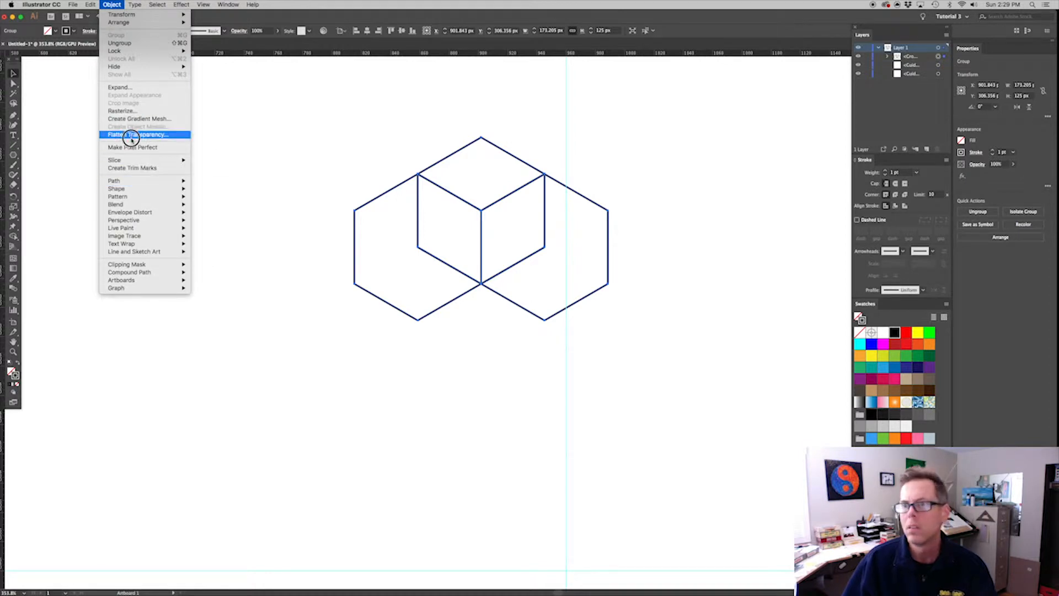
left_click(132, 43)
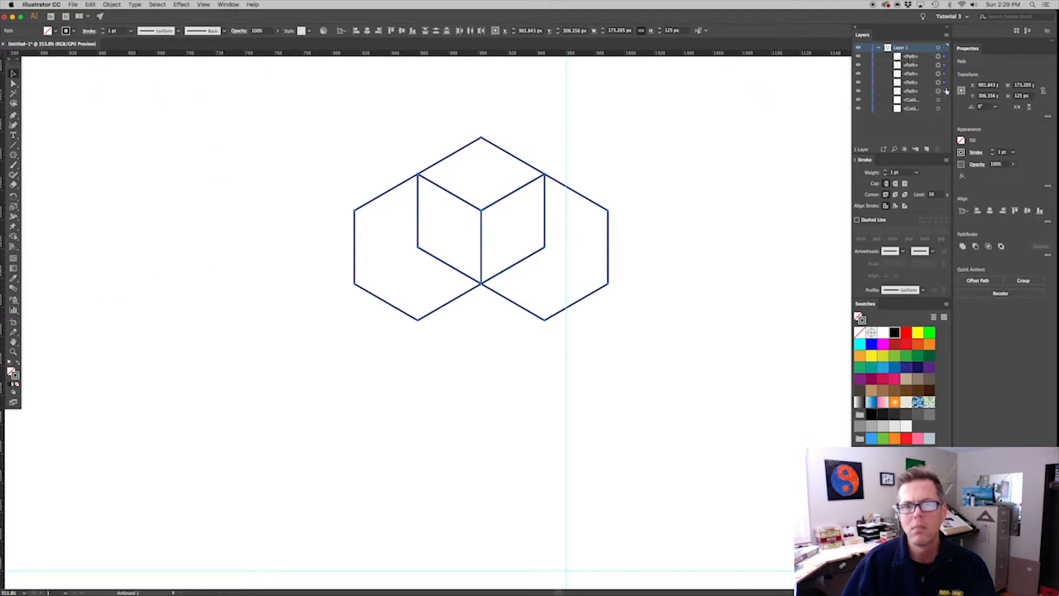
Delete the two outer shapes on either side of the central hexagon, keeping only the three cube faces
left_click(660, 307)
left_click(608, 263)
key("Delete")
left_click(395, 304)
key("Delete")
left_click(389, 175)
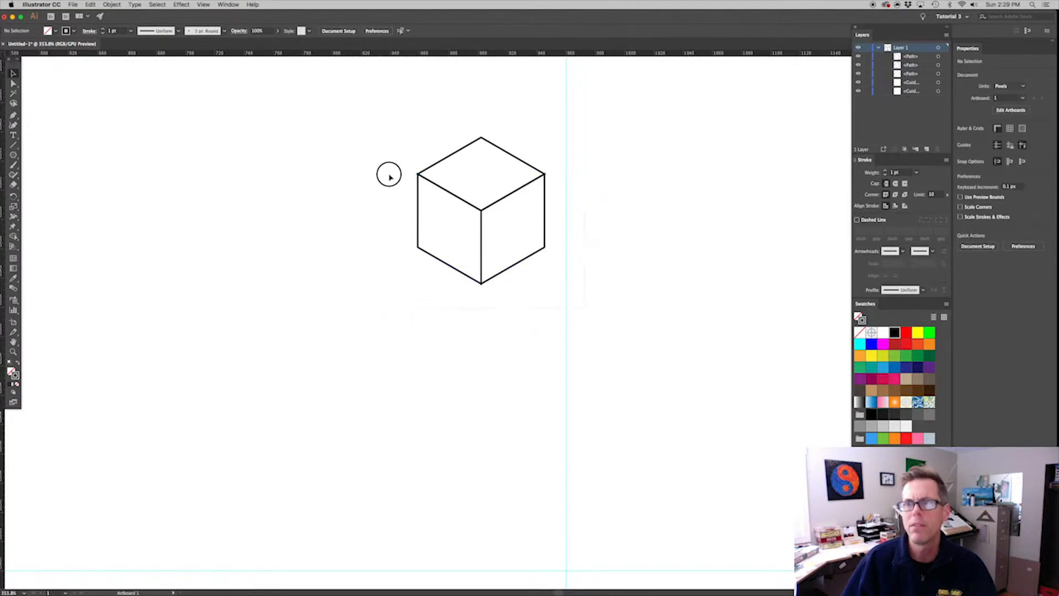
left_click_drag(389, 175, 573, 120)
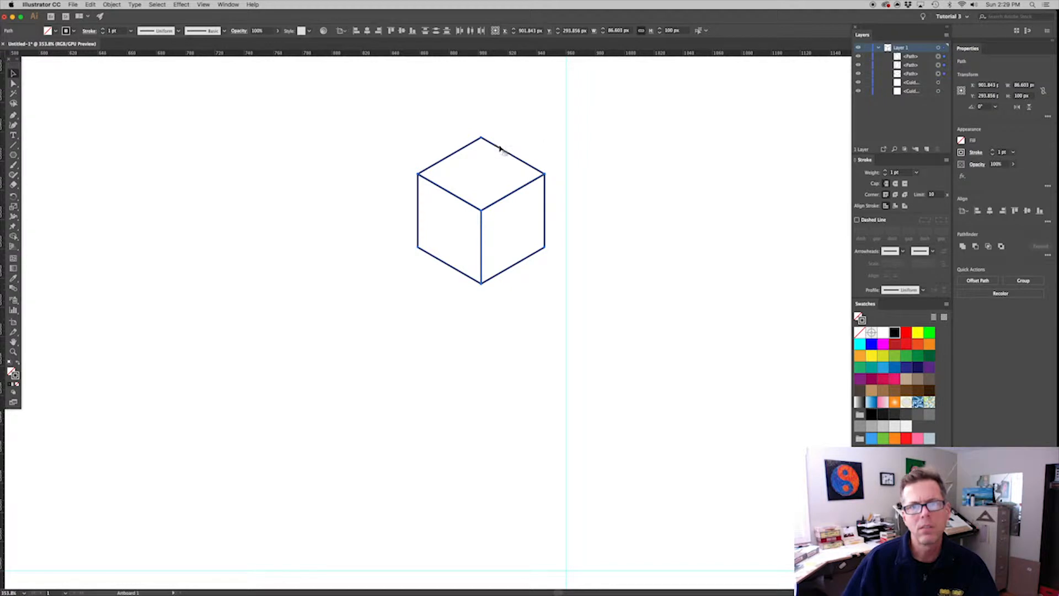
left_click_drag(517, 191, 267, 190)
left_click(323, 157)
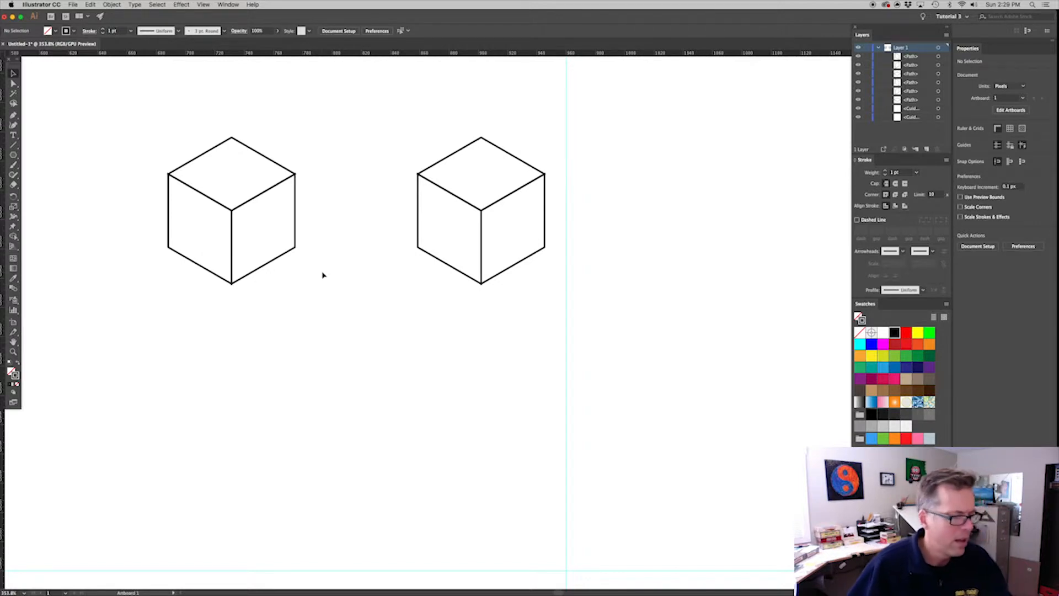
key("super+z")
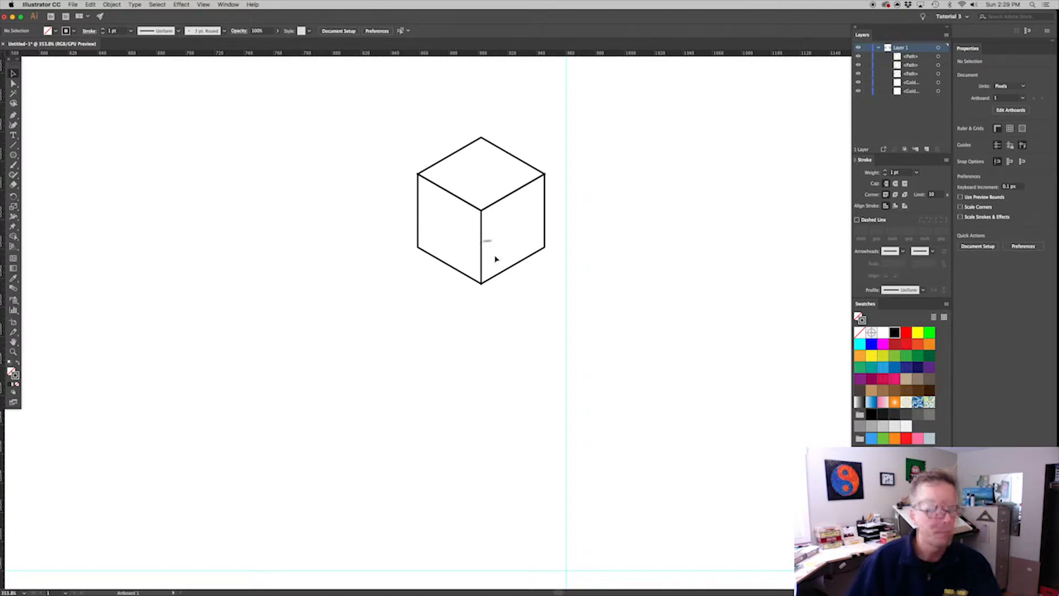
Select all three cube faces and apply Offset Path with an offset of -3 px and mitered joins
left_click_drag(390, 147, 499, 232)
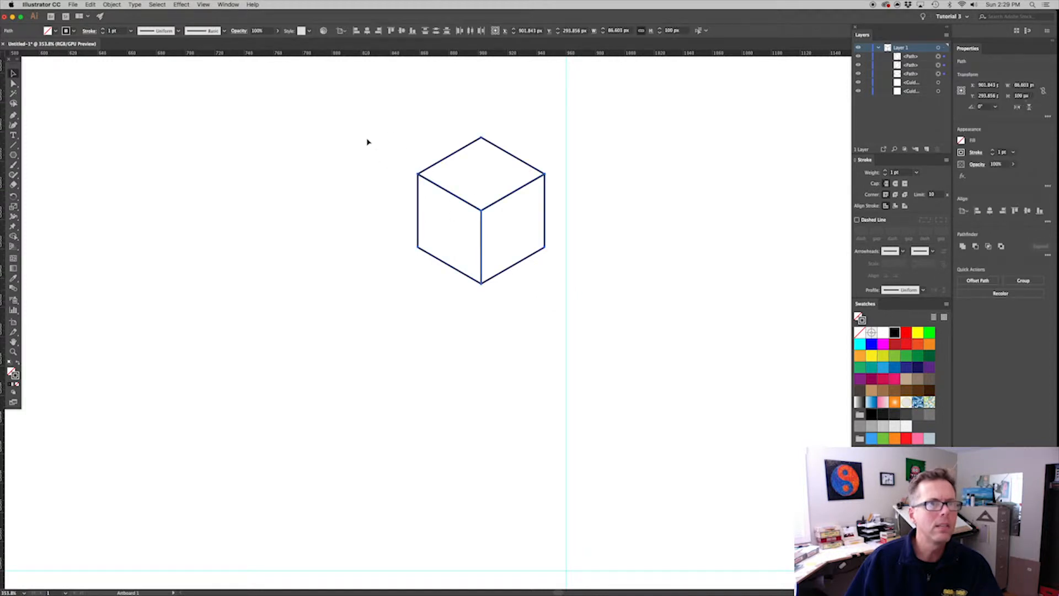
left_click(112, 5)
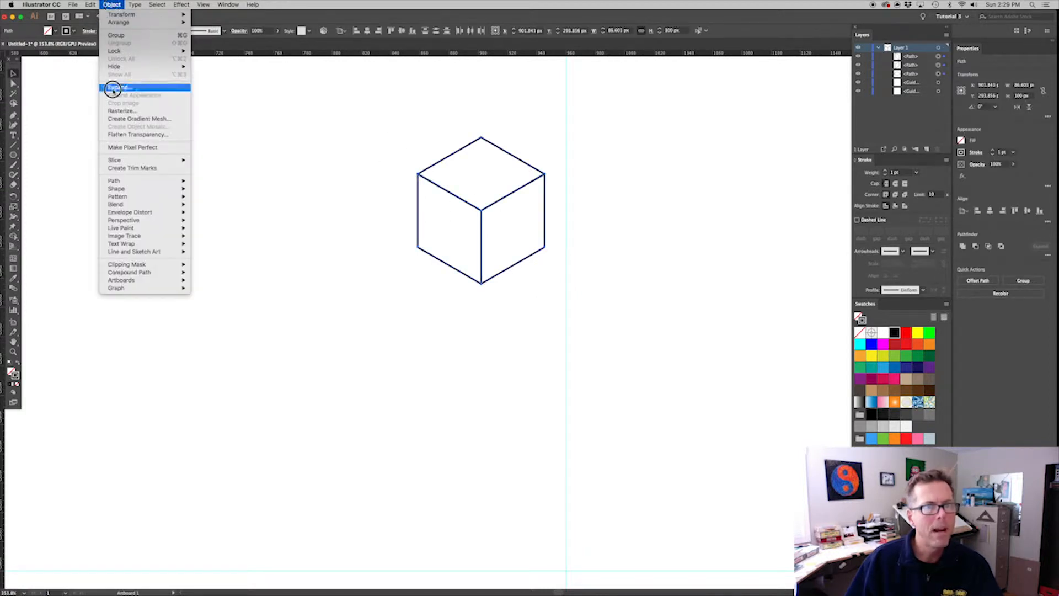
mouse_move(135, 182)
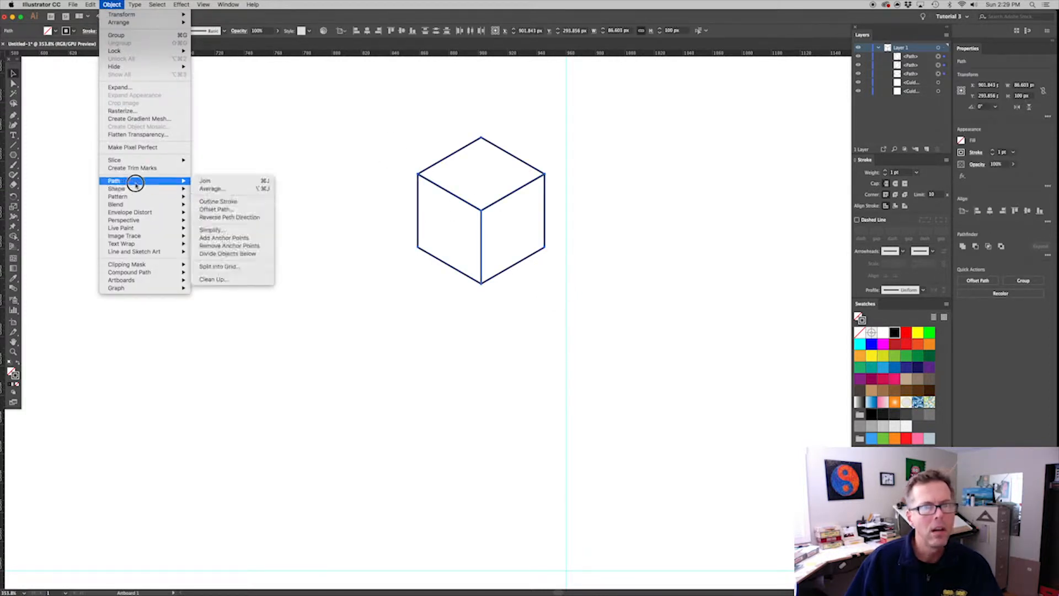
left_click(236, 210)
type("-")
left_click(392, 383)
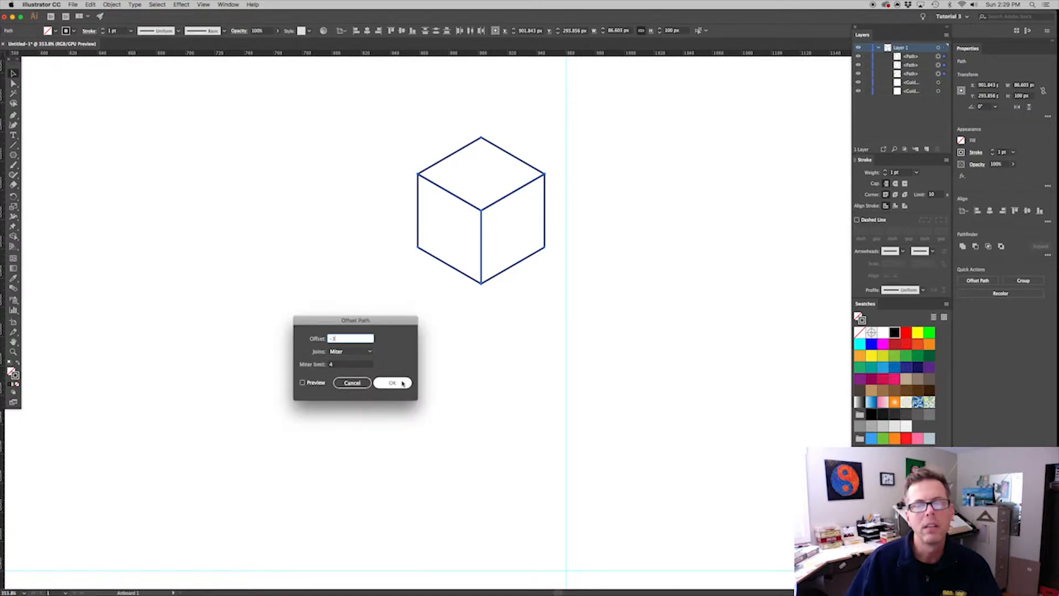
left_click(572, 266)
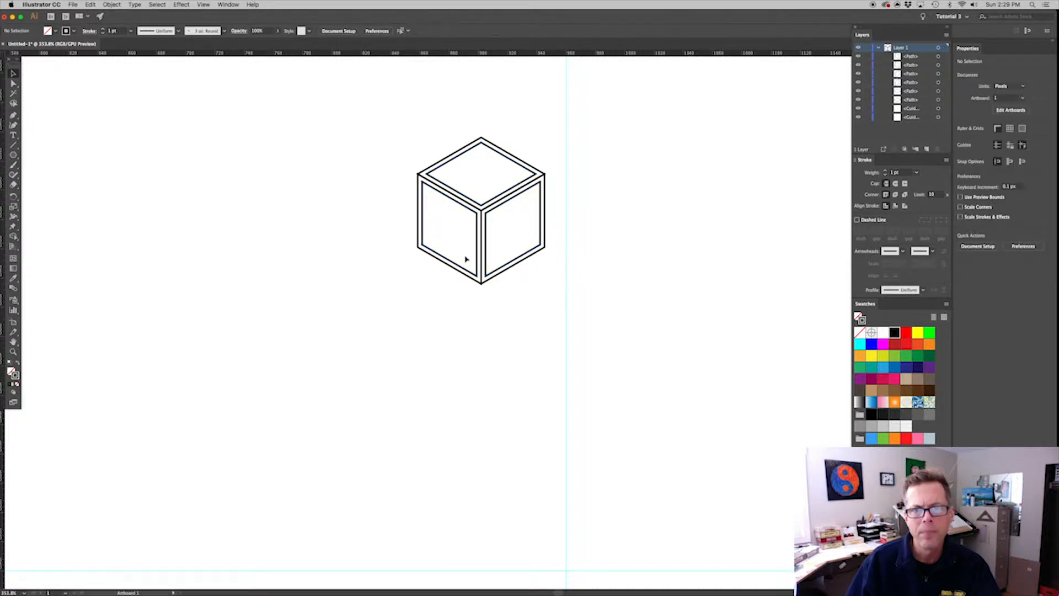
Copy the complete double-outlined cube horizontally to the left, to about X 745 px
left_click_drag(397, 135, 550, 276)
left_click_drag(508, 197, 286, 198)
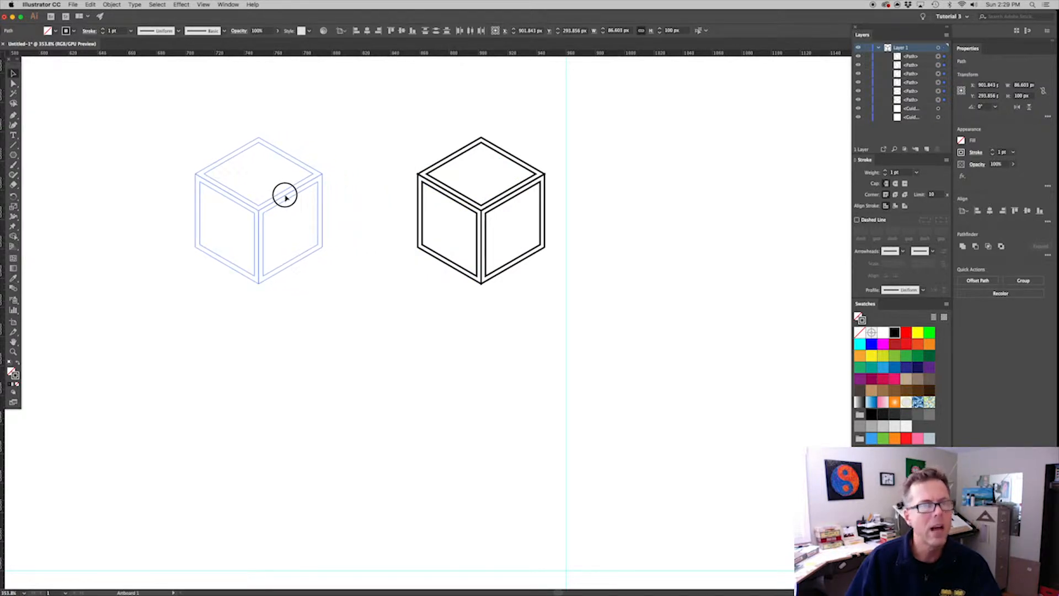
left_click_drag(285, 196, 277, 195)
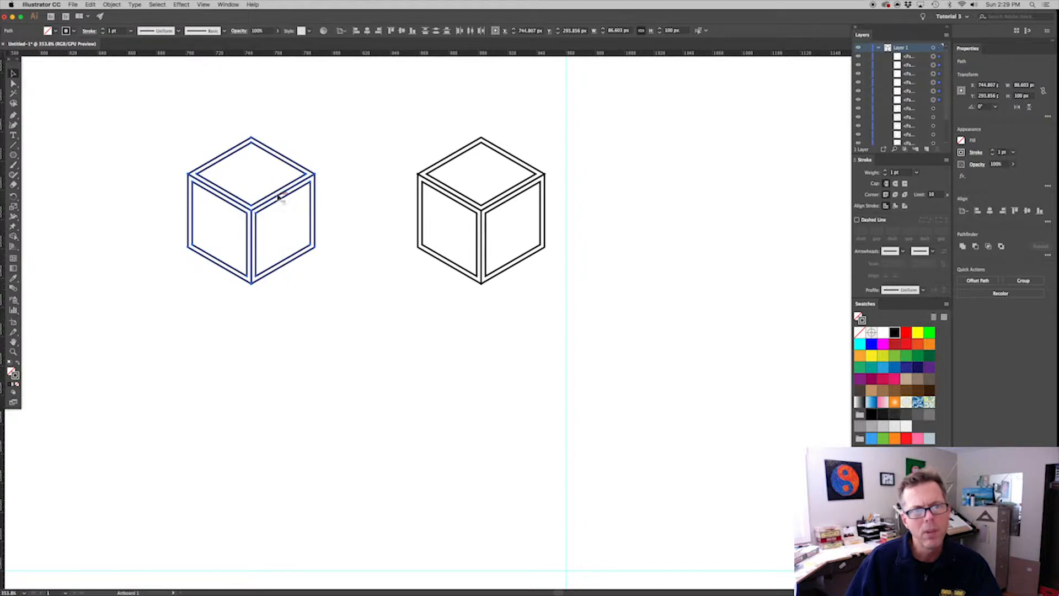
left_click(334, 191)
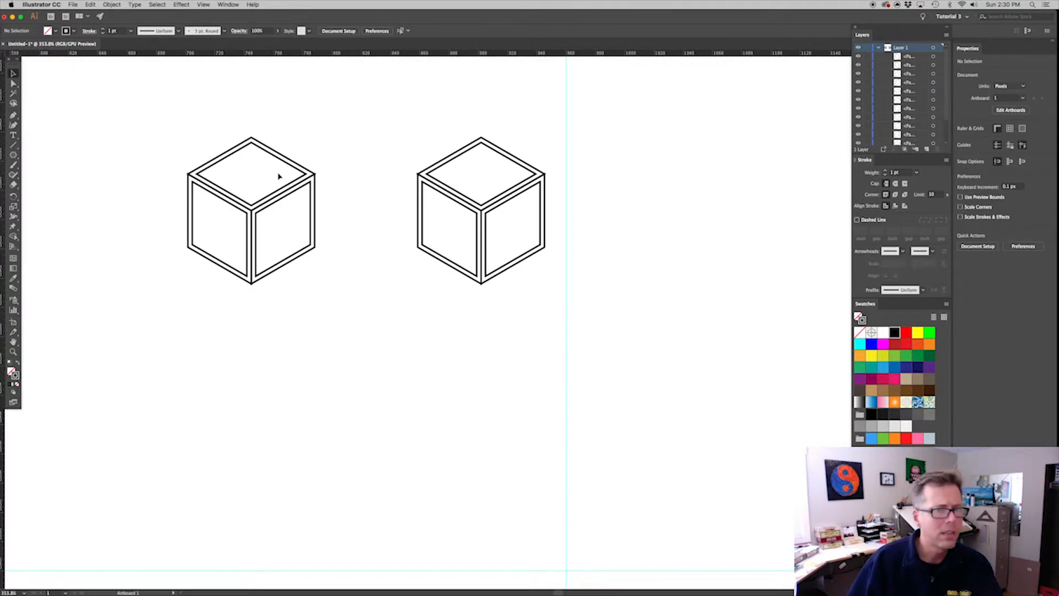
Make a compound path from the right cube's two top-face outlines and swap its fill and stroke for a solid black frame
left_click(467, 175)
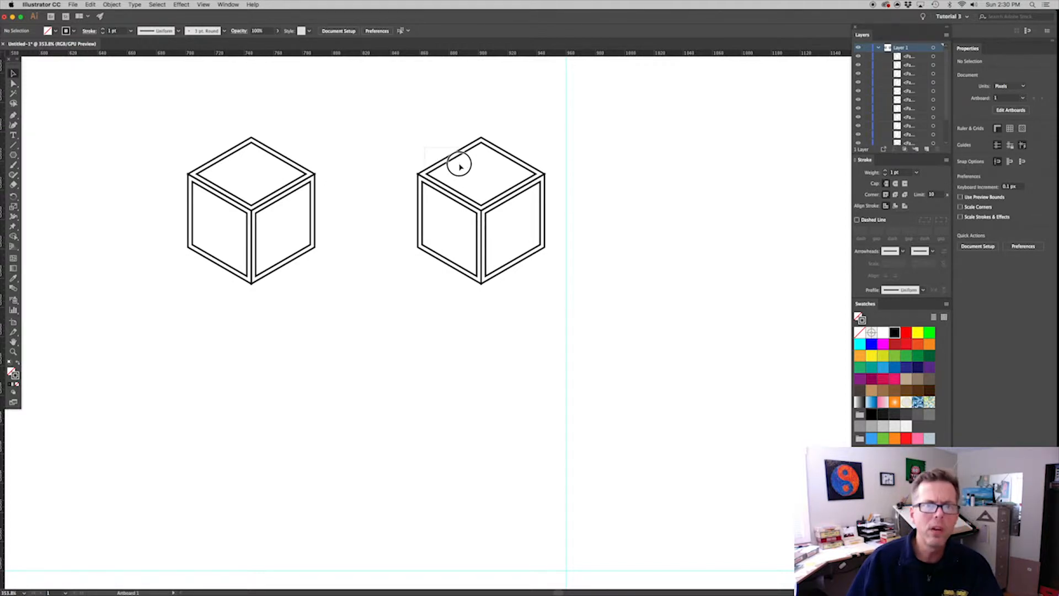
left_click(460, 166)
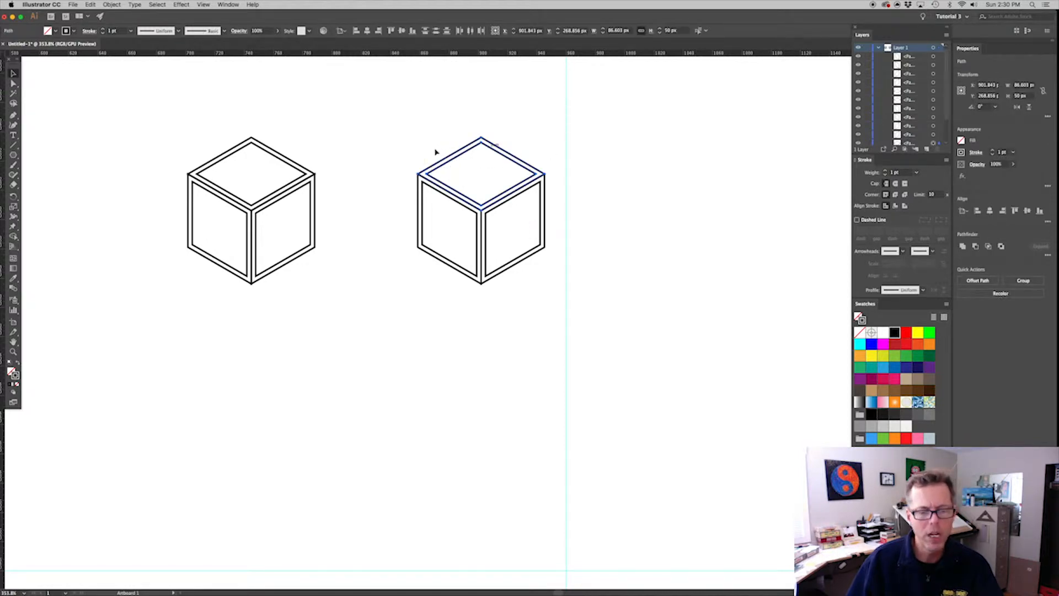
left_click(112, 5)
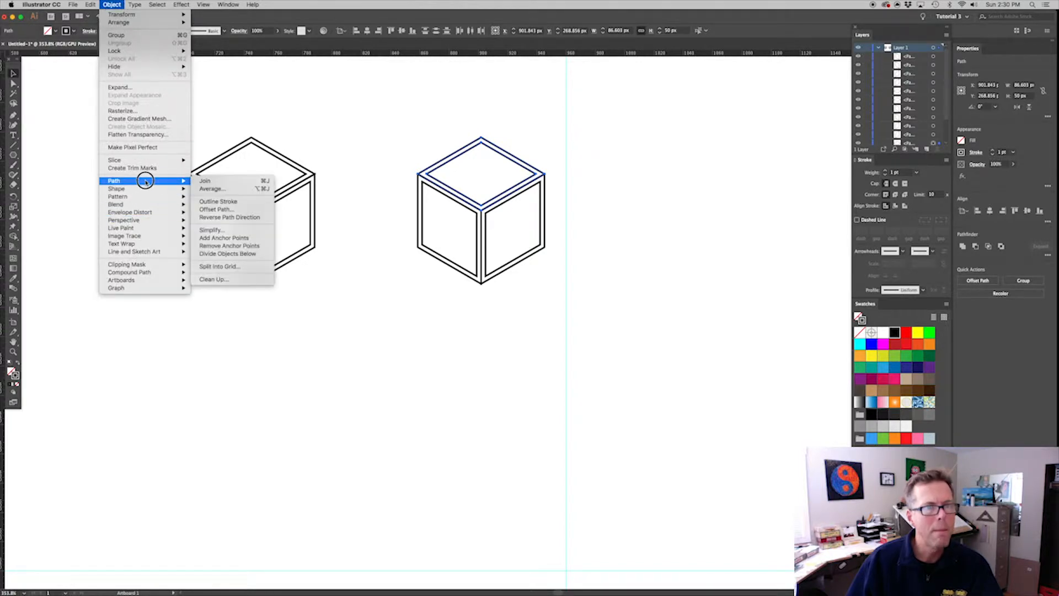
mouse_move(147, 272)
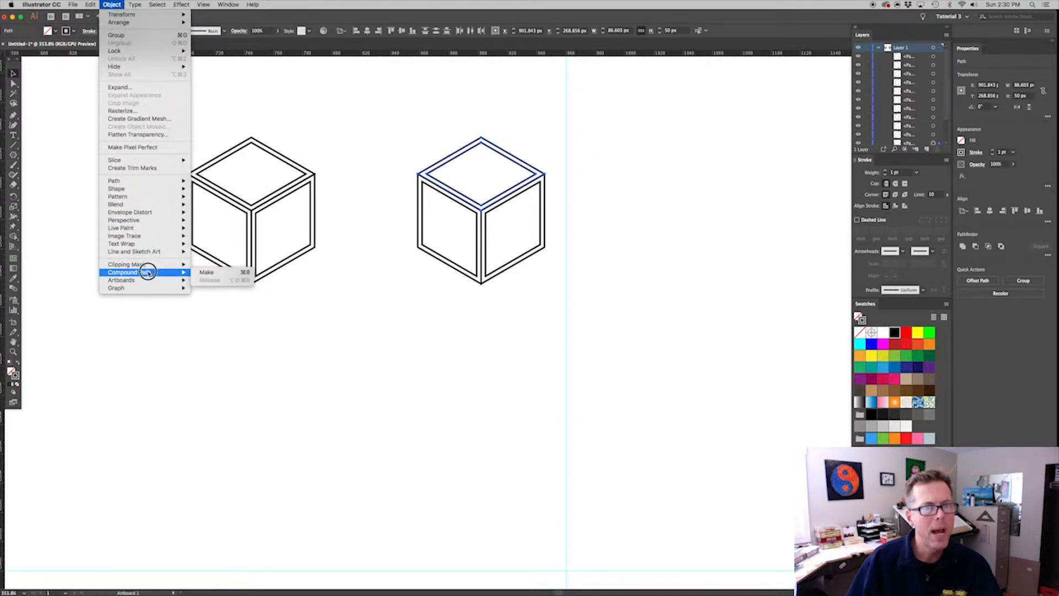
left_click(207, 272)
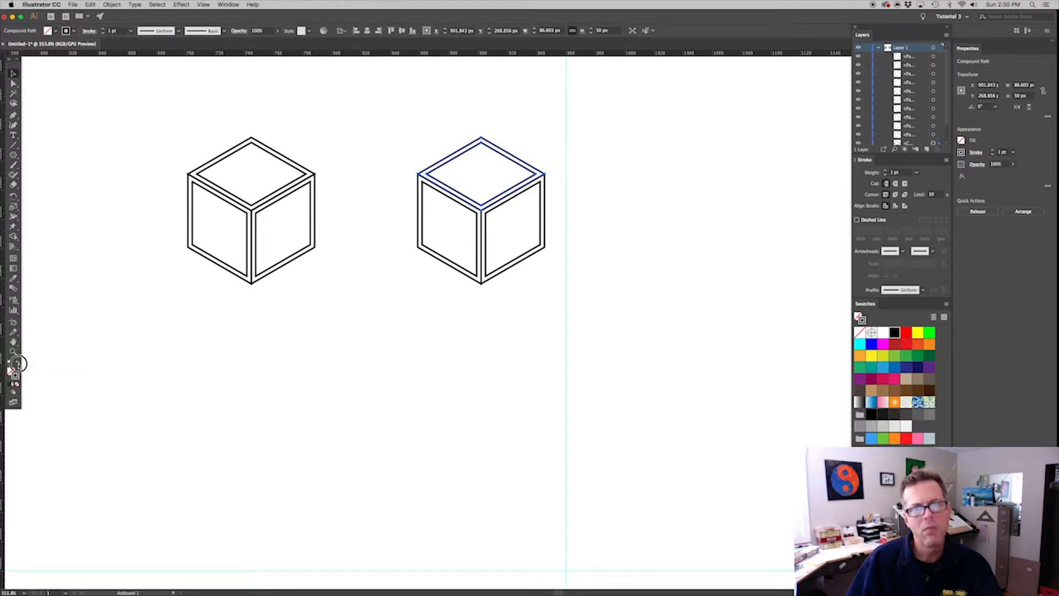
left_click(17, 365)
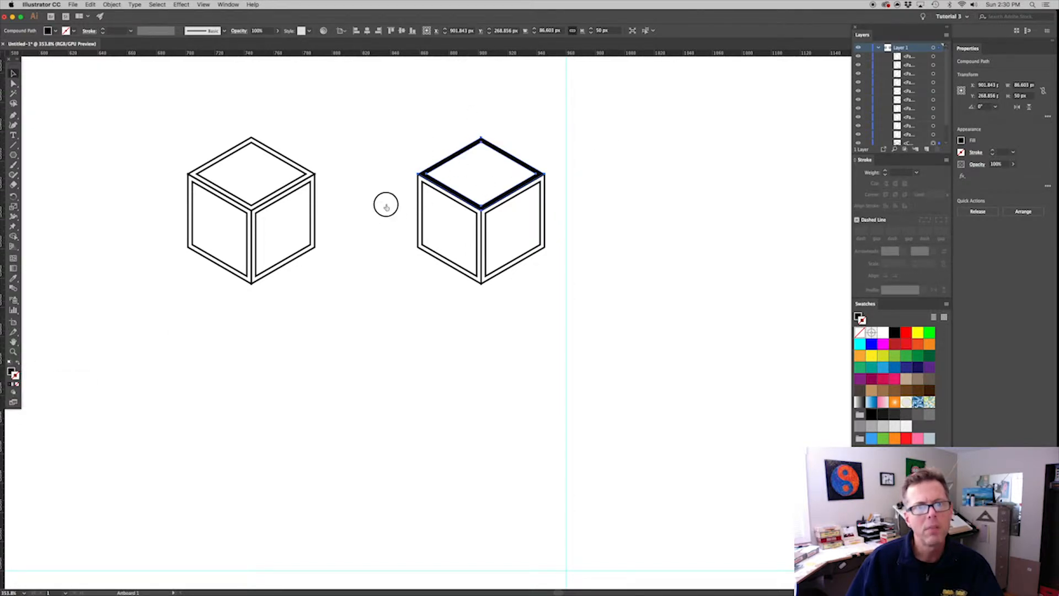
Combine the right cube's two left-face outlines into a compound path and swap its fill and stroke
left_click(436, 221)
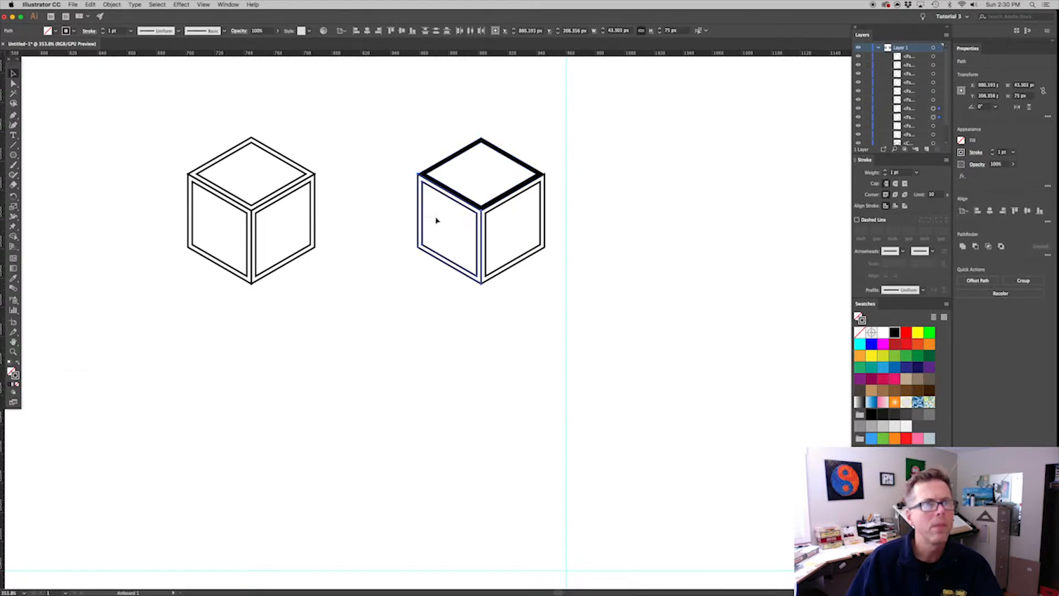
left_click(112, 5)
mouse_move(138, 272)
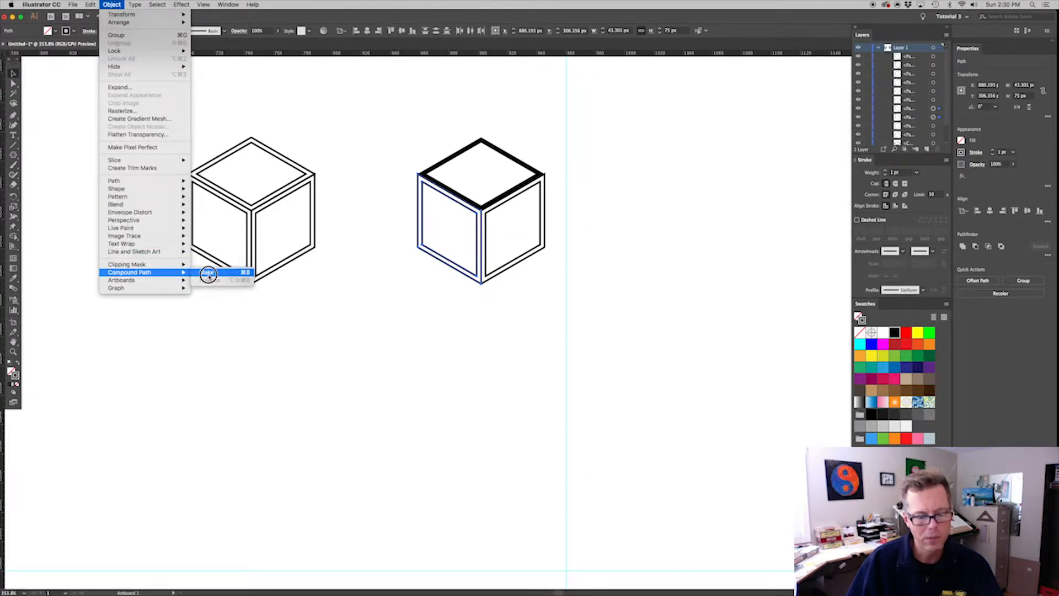
left_click(208, 274)
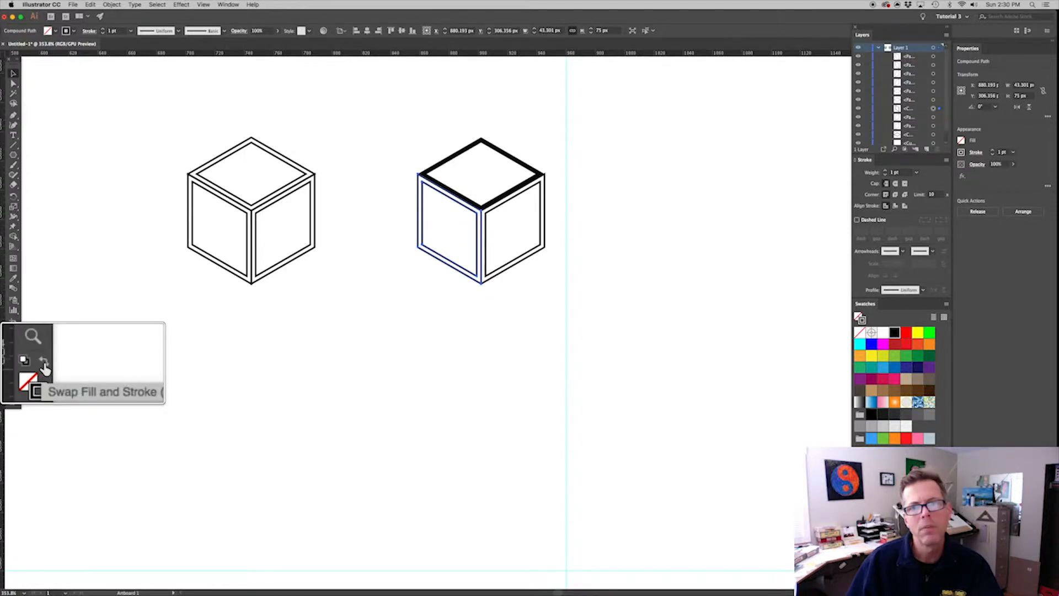
left_click(18, 365)
Turn the right cube's two right-face outlines into a compound path and swap its fill and stroke
left_click(524, 232)
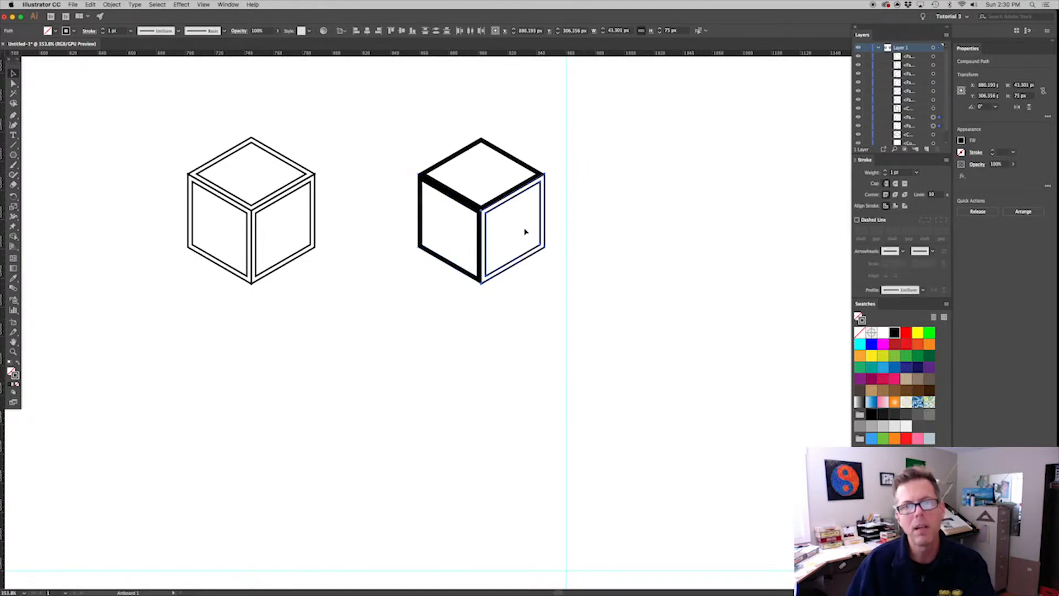
key("super+8")
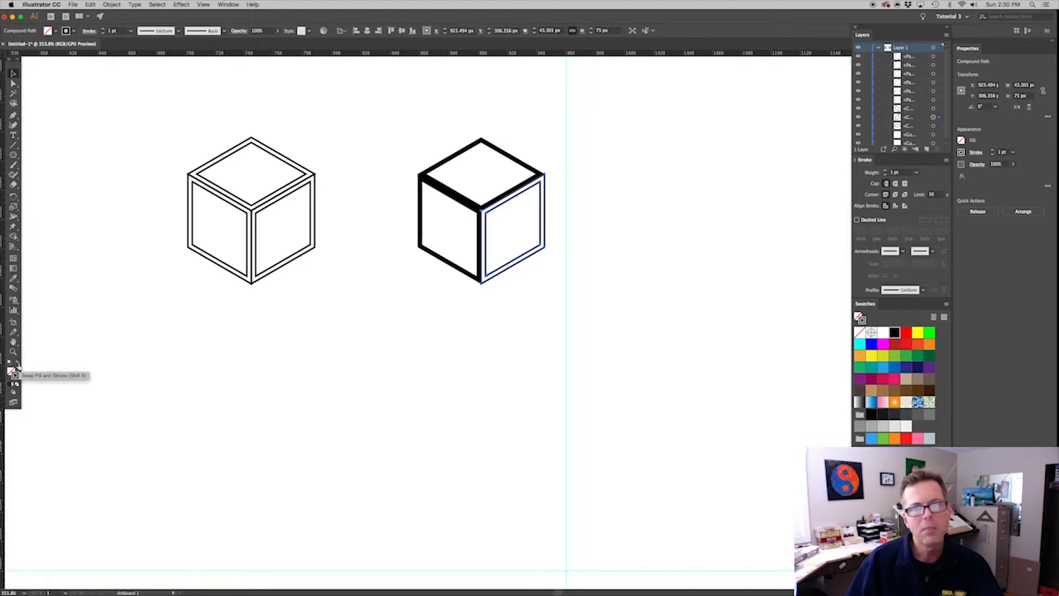
left_click(18, 365)
Select the right cube's three black frames and fill them with the White, Black gradient swatch
left_click_drag(553, 240, 447, 171)
left_click(18, 385)
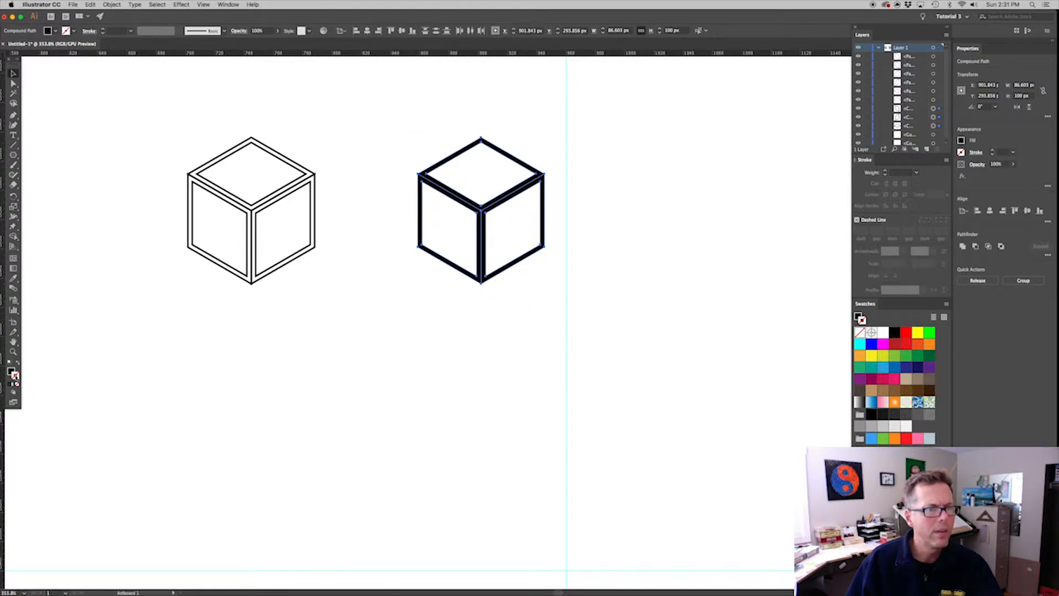
left_click(11, 371)
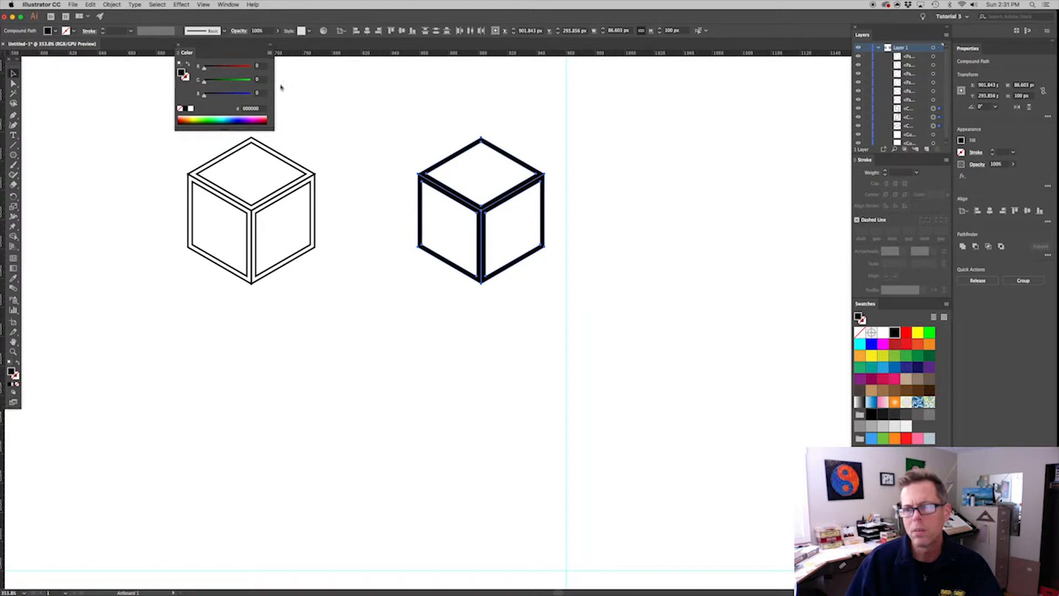
left_click(861, 402)
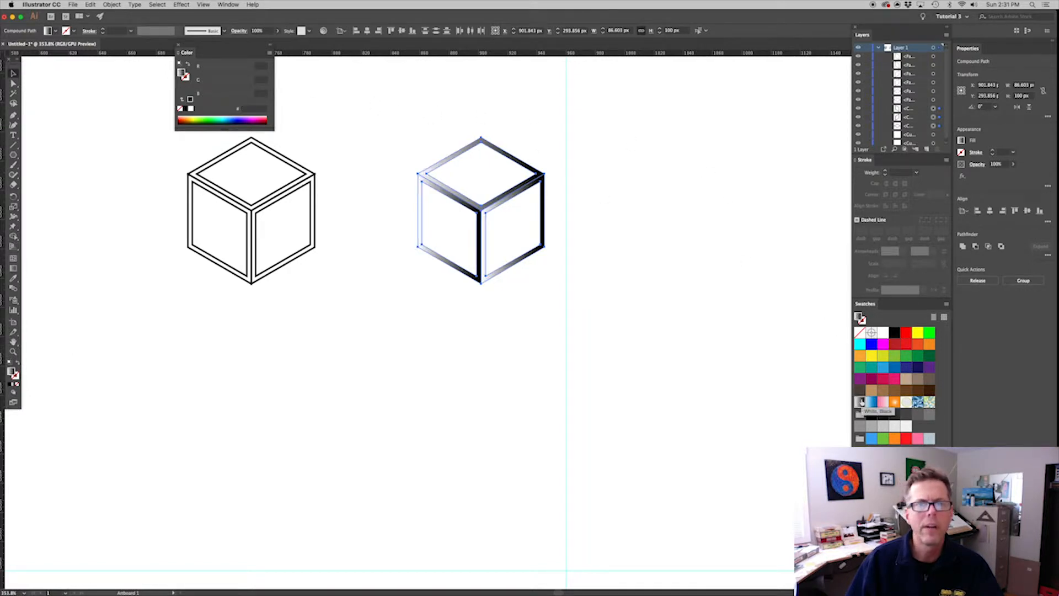
left_click(585, 249)
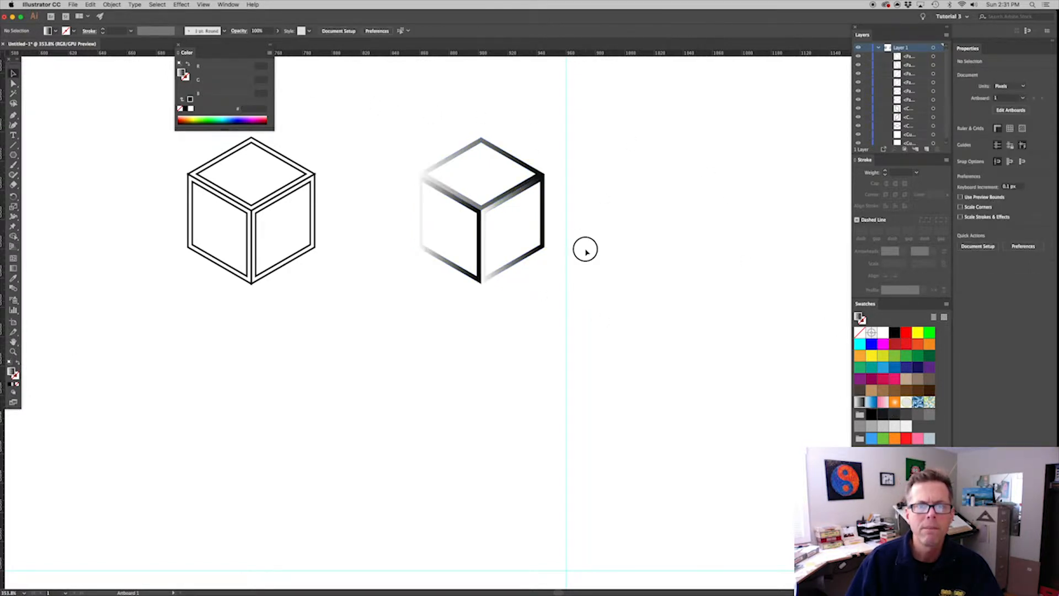
Redirect the top frame's gradient vertically with the Gradient tool, from its lower inner corner to well above the cube
scroll(584, 248, "up", 3)
left_click(521, 266)
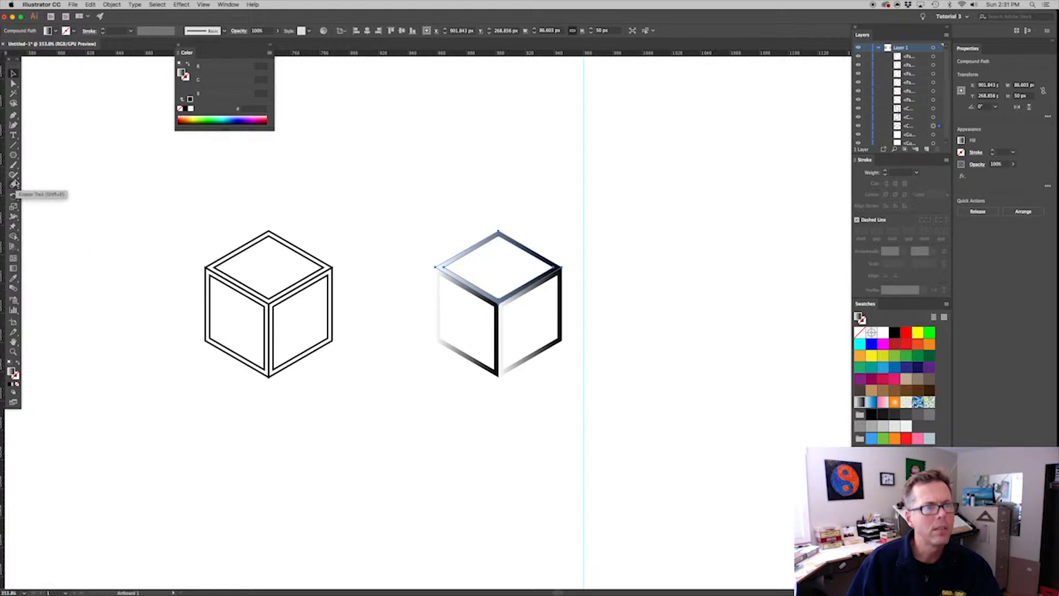
left_click(13, 268)
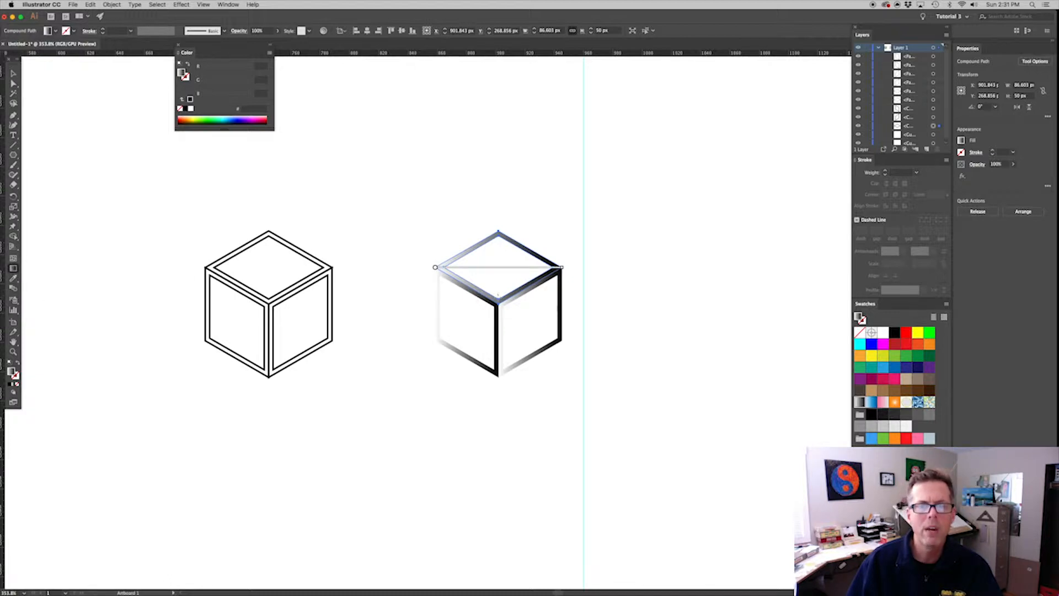
left_click_drag(498, 296, 498, 166)
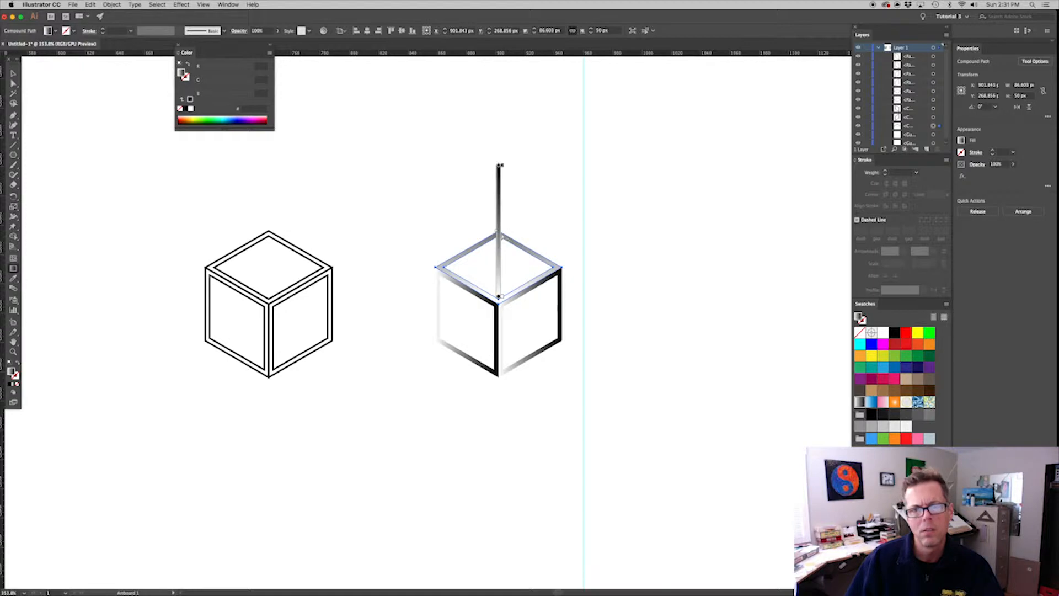
key("v")
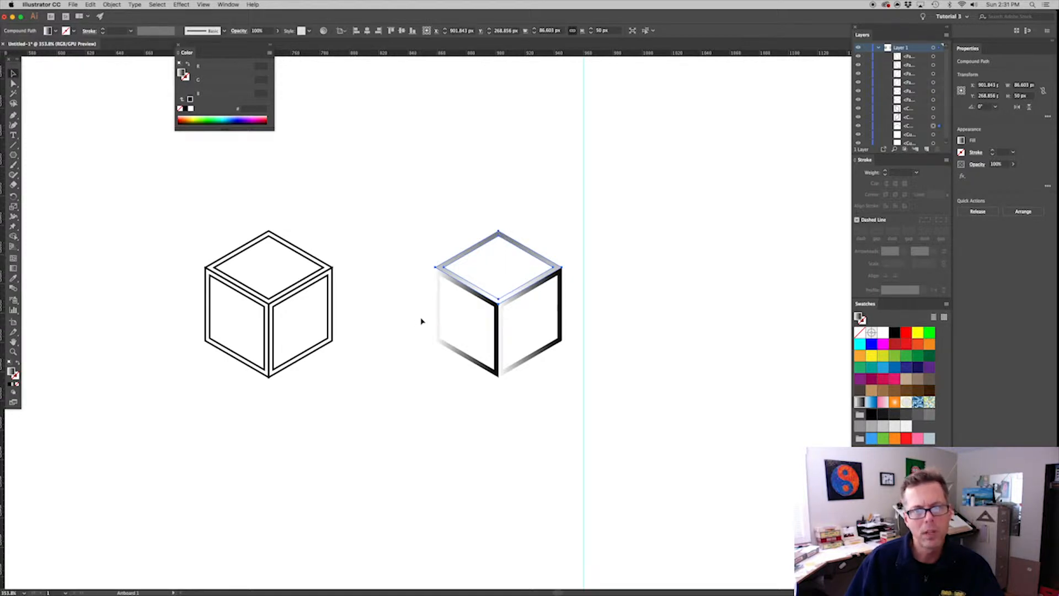
Redirect the left-face frame's gradient with the Gradient tool, diagonally from just beyond the cube's centre corner to past the face's lower outer corner
left_click(414, 309)
left_click(459, 367)
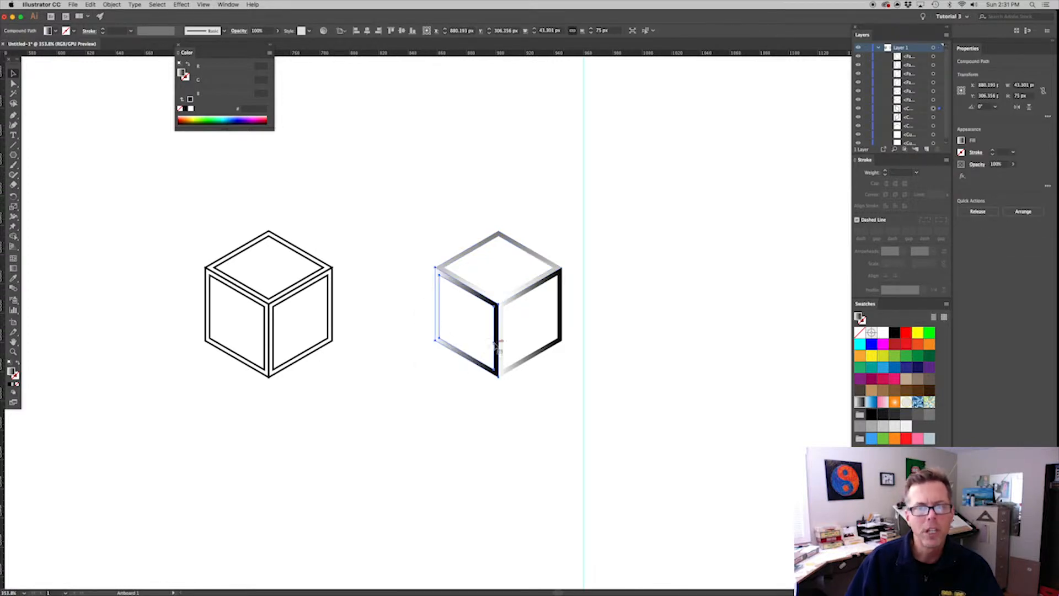
key("g")
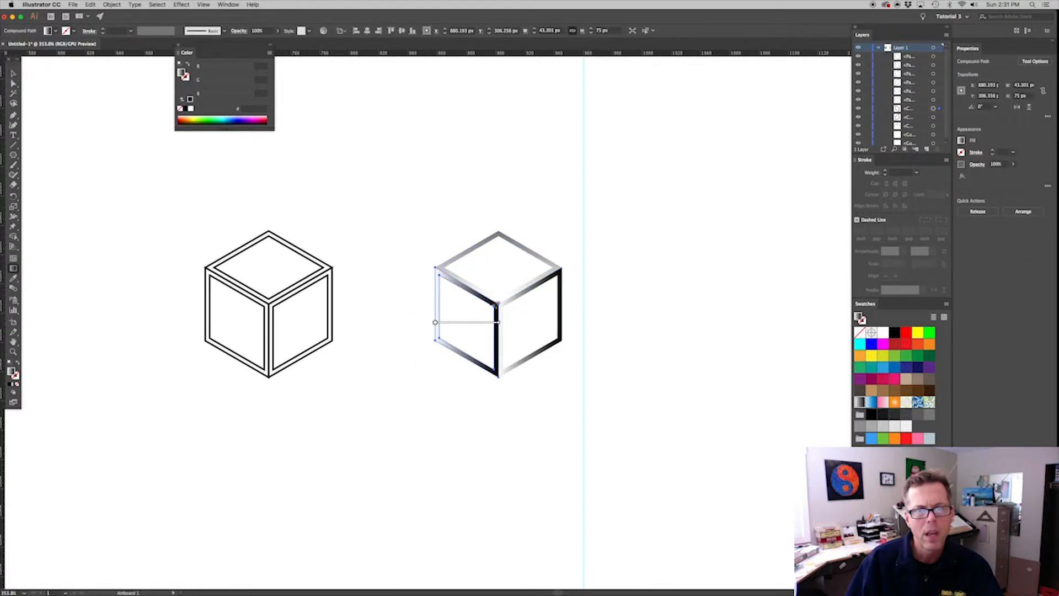
left_click_drag(496, 304, 366, 374)
key("v")
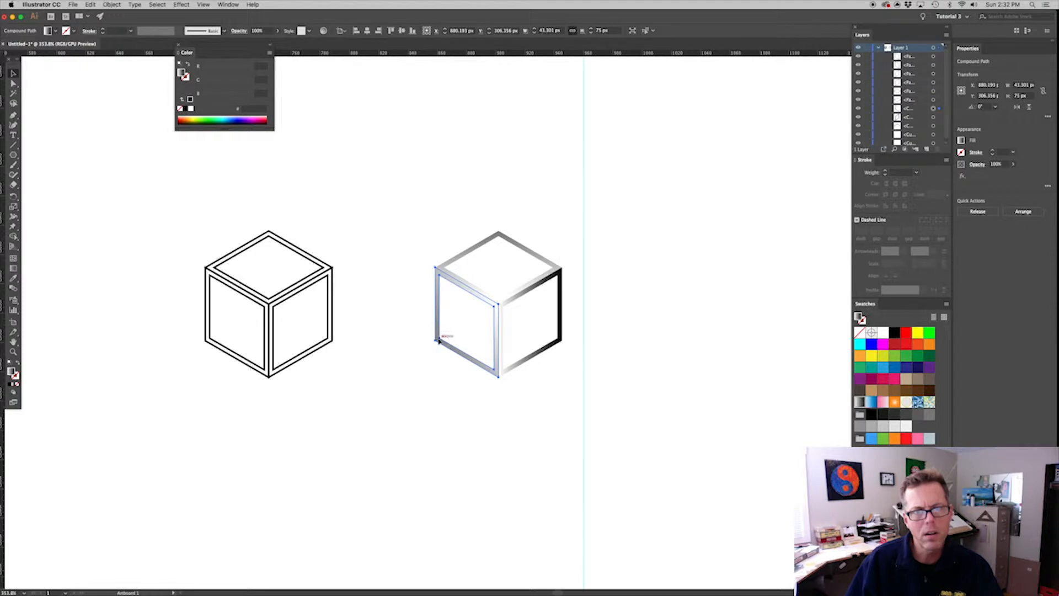
key("g")
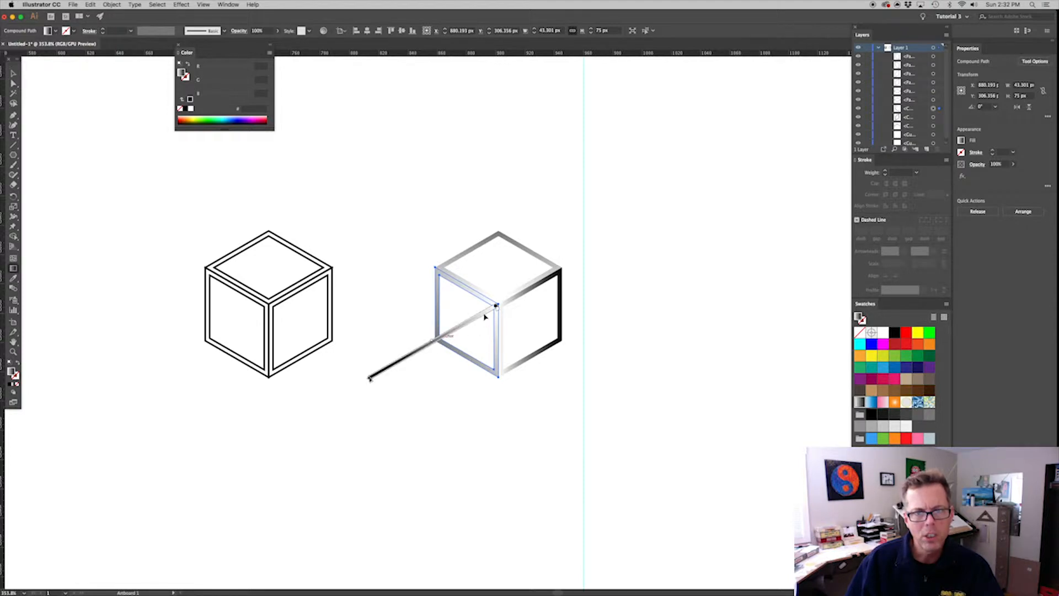
left_click_drag(480, 310, 505, 300)
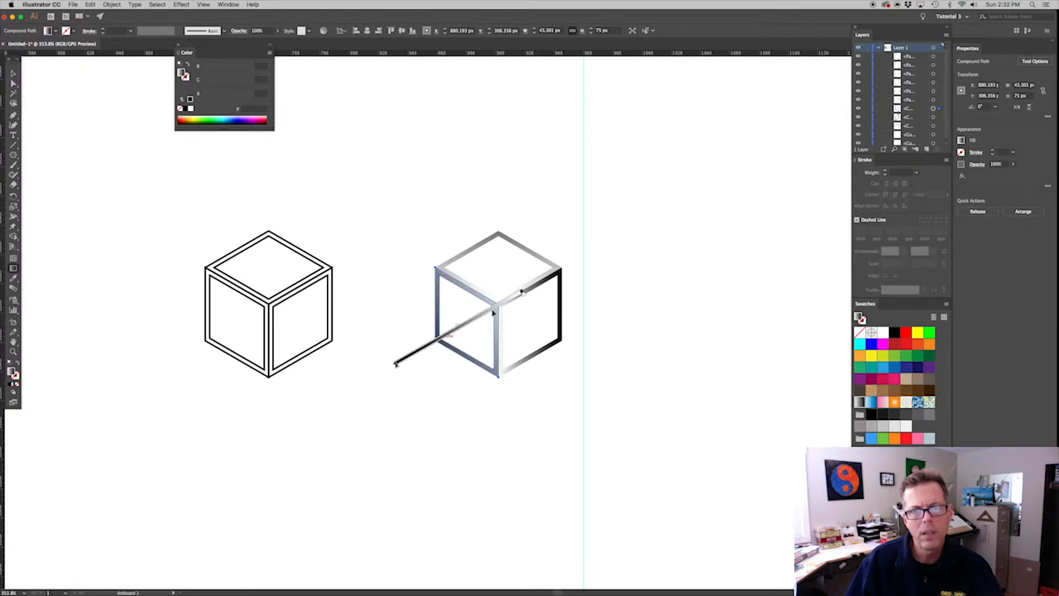
key("v")
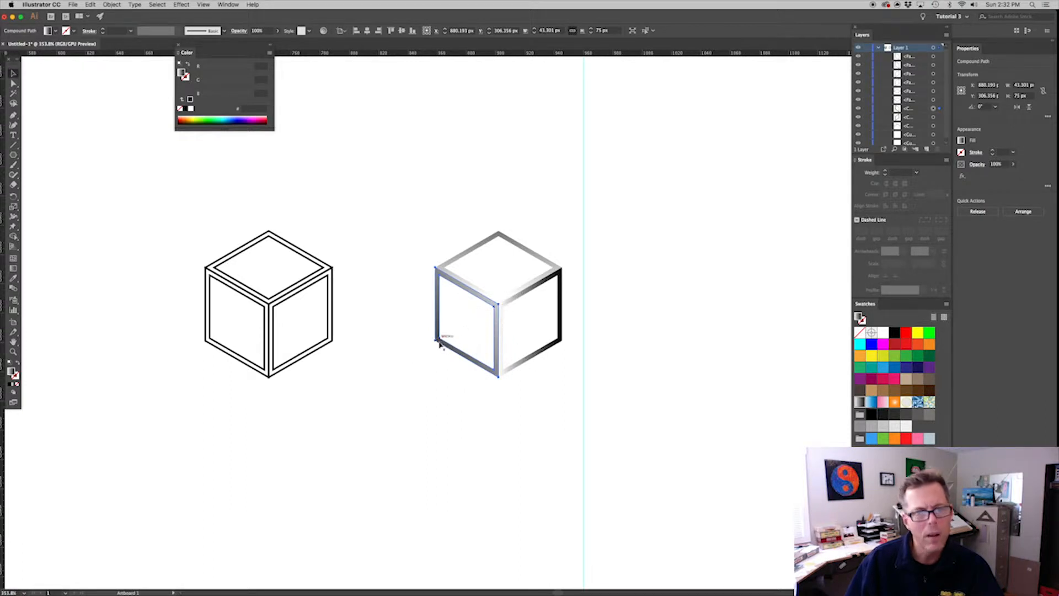
Redirect the right-face frame's gradient diagonally from the cube's centre towards the face's lower outer corner, shift it inward, and deselect
left_click(562, 367)
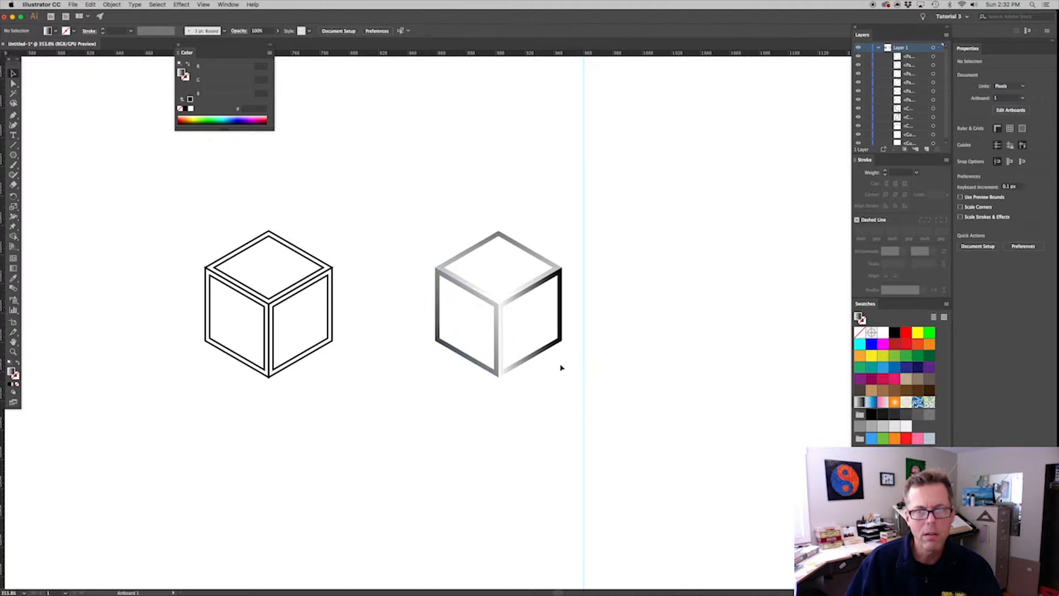
left_click(548, 346)
left_click_drag(499, 305, 623, 379)
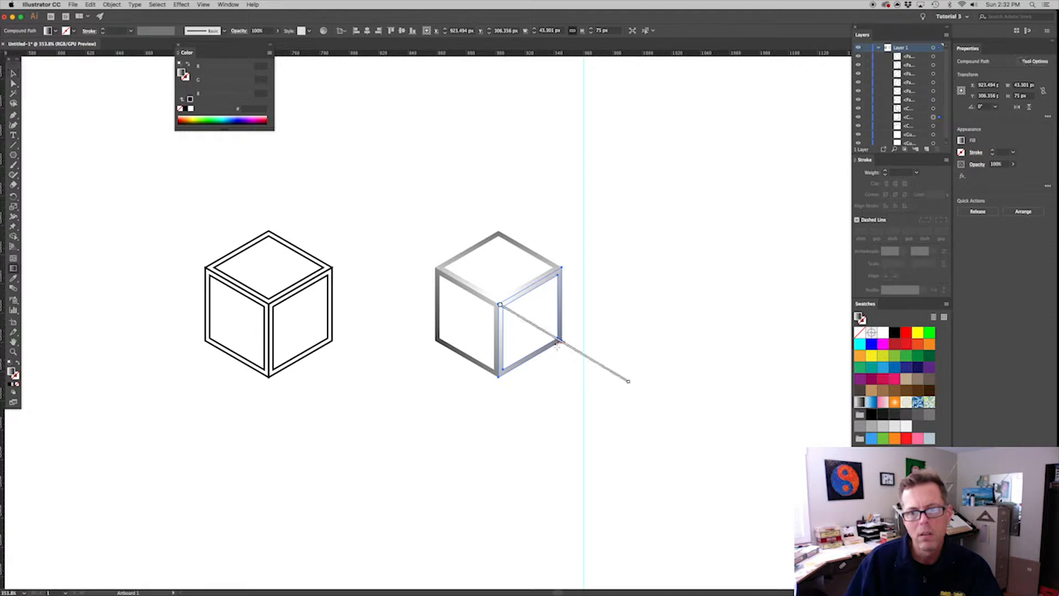
left_click_drag(601, 368, 539, 332)
key("v")
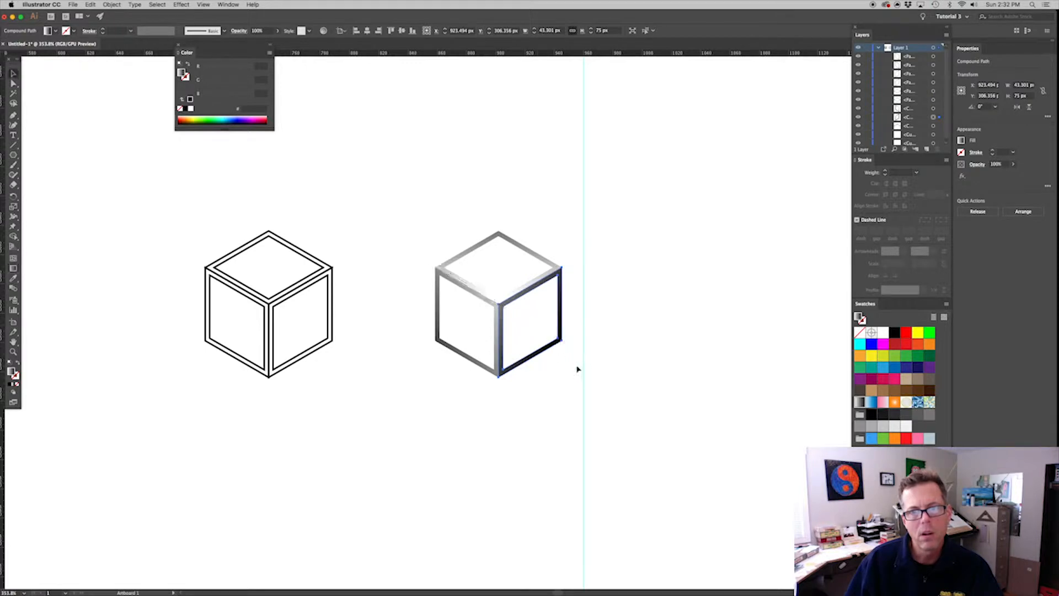
left_click(605, 360)
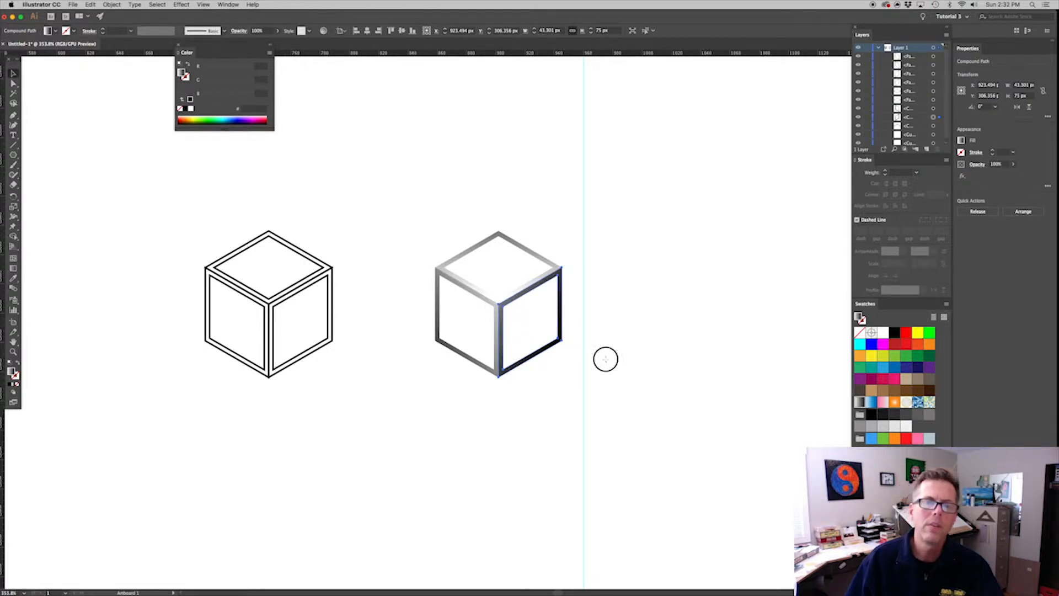
left_click_drag(563, 395, 548, 408)
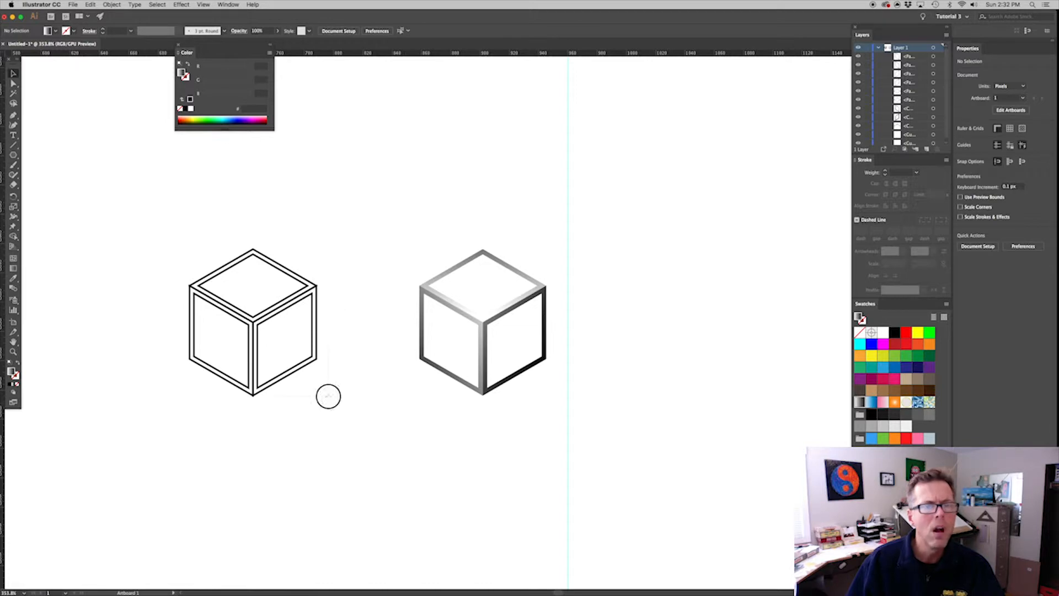
Delete the three outer face outlines of the left cube, keeping only its inner face shapes
left_click(237, 283)
left_click(313, 274)
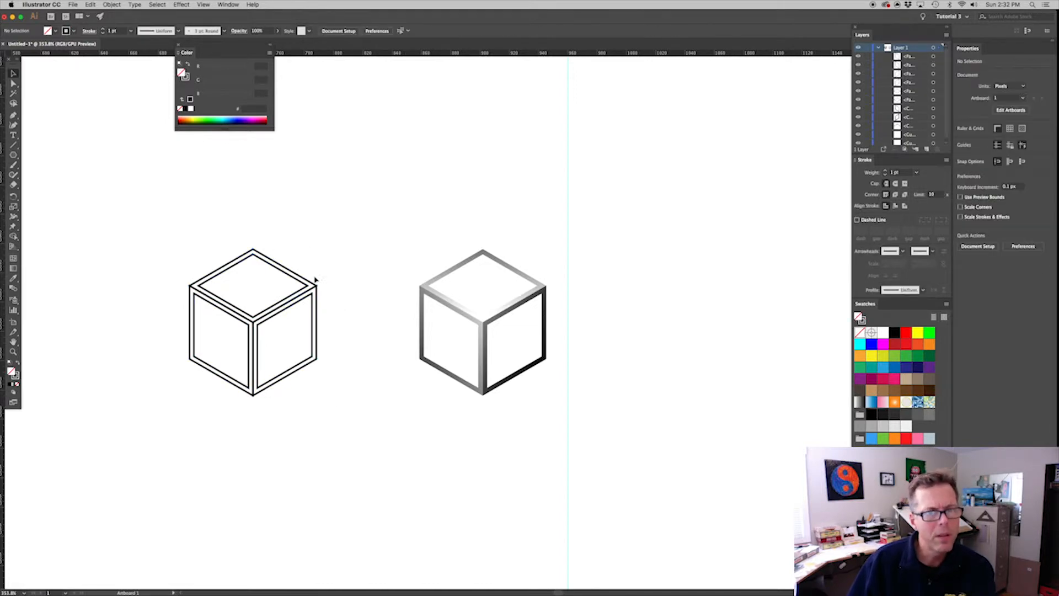
left_click(318, 287)
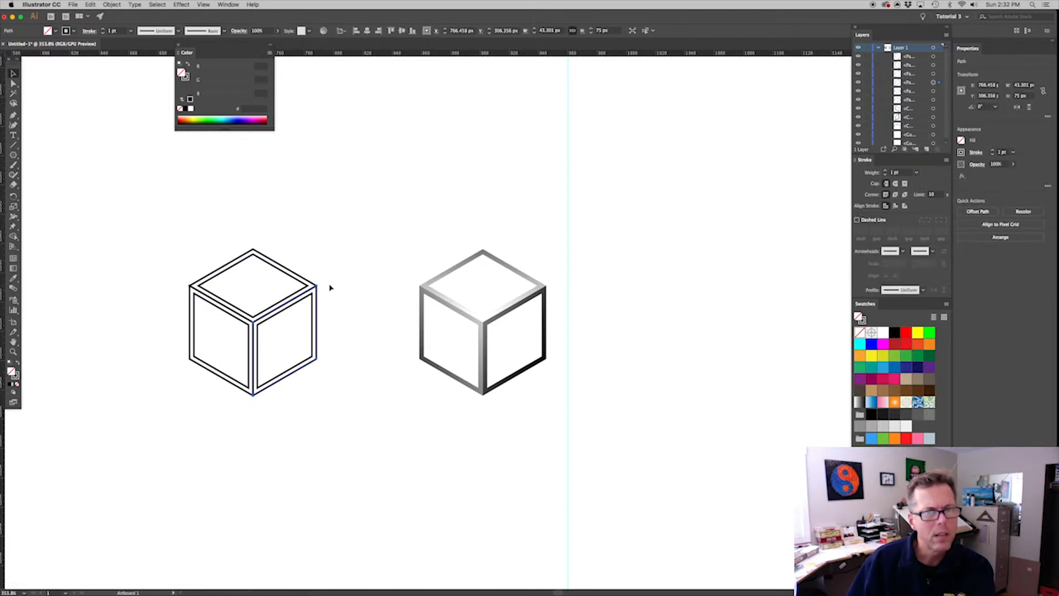
left_click(330, 285)
left_click(311, 282)
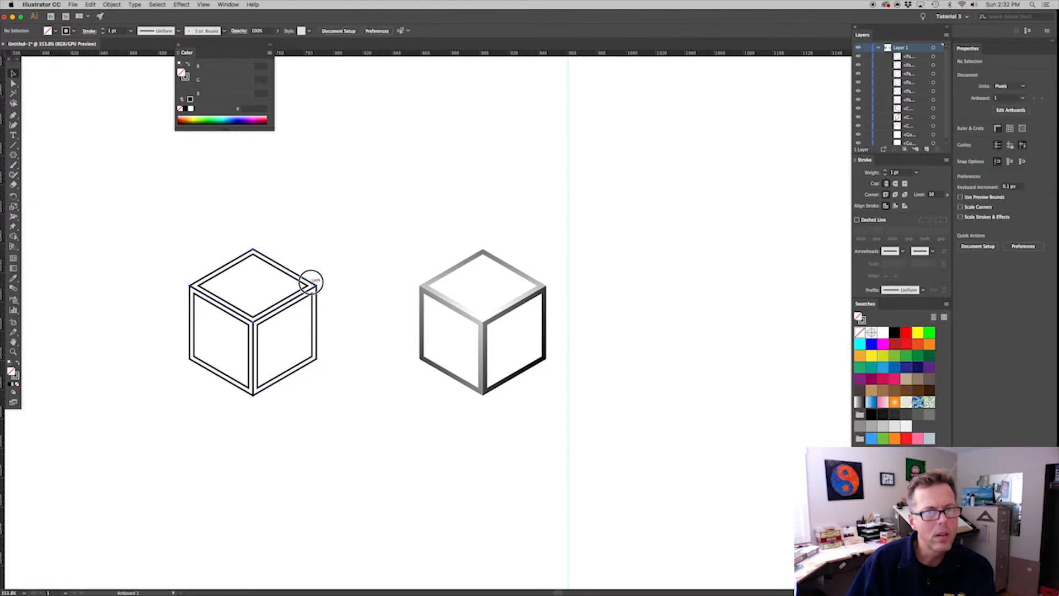
key("Delete")
left_click(317, 292)
key("Delete")
left_click(253, 395)
key("Delete")
Fill the left cube's three inner faces with the White, Black gradient, running diagonally across all of them from upper left to lower right
left_click_drag(319, 399, 181, 268)
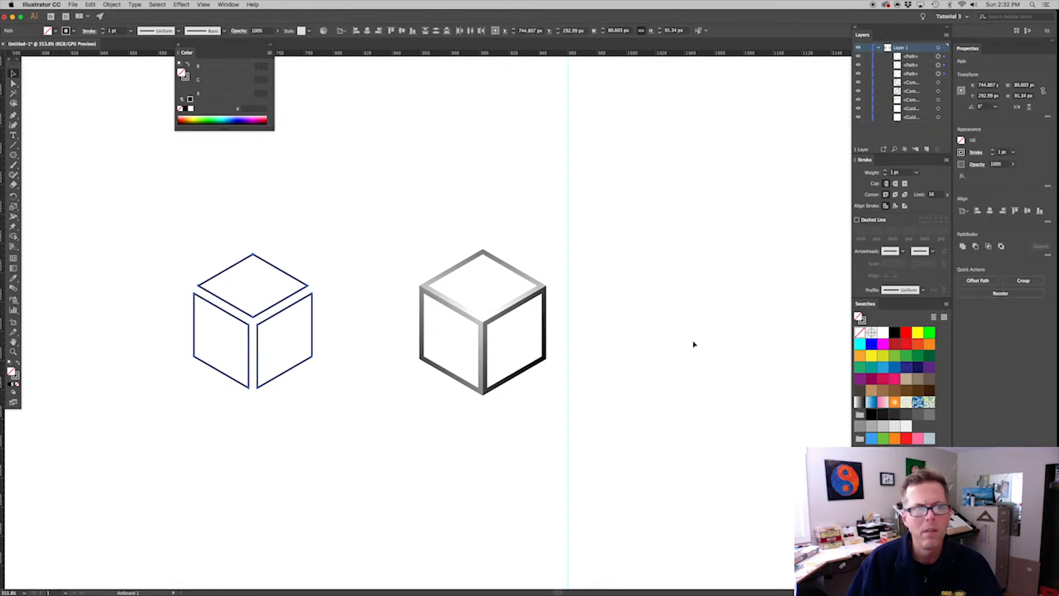
left_click(859, 401)
key("g")
left_click_drag(171, 225, 369, 448)
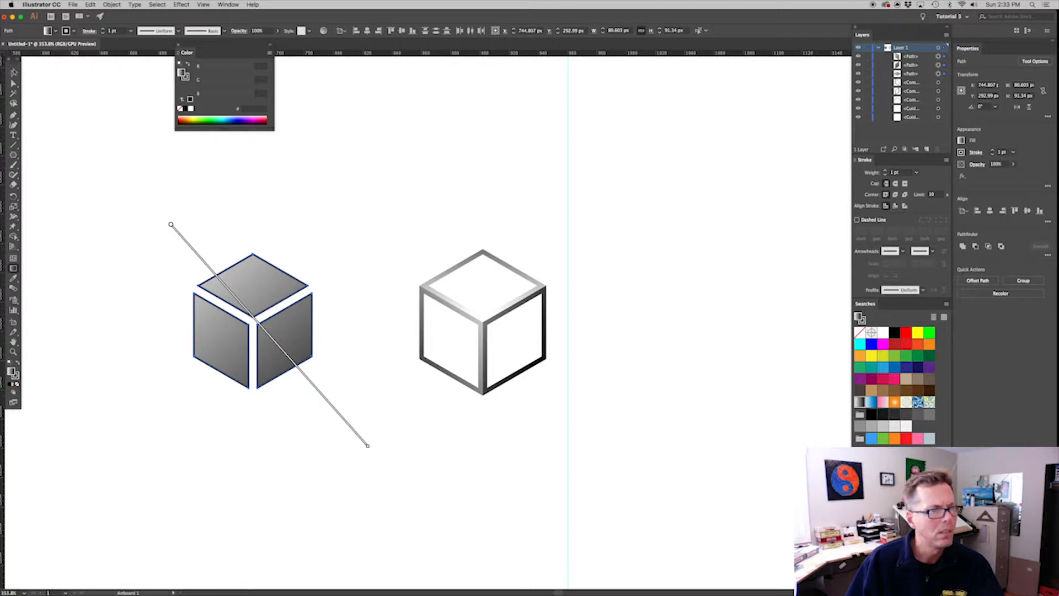
Remove the stroke from the three gradient-filled faces and deselect them
left_click(14, 73)
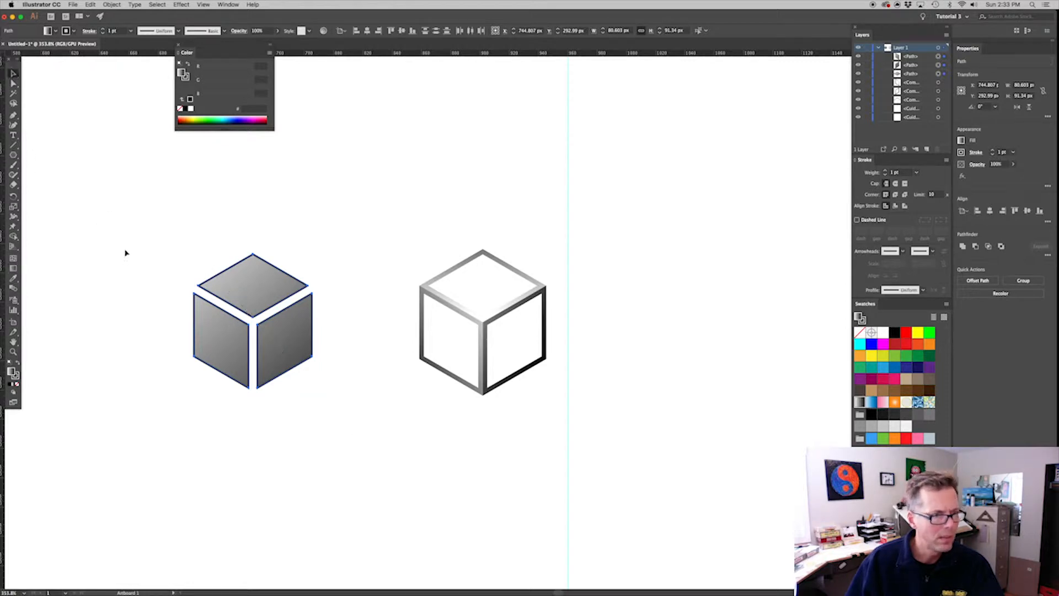
left_click(16, 376)
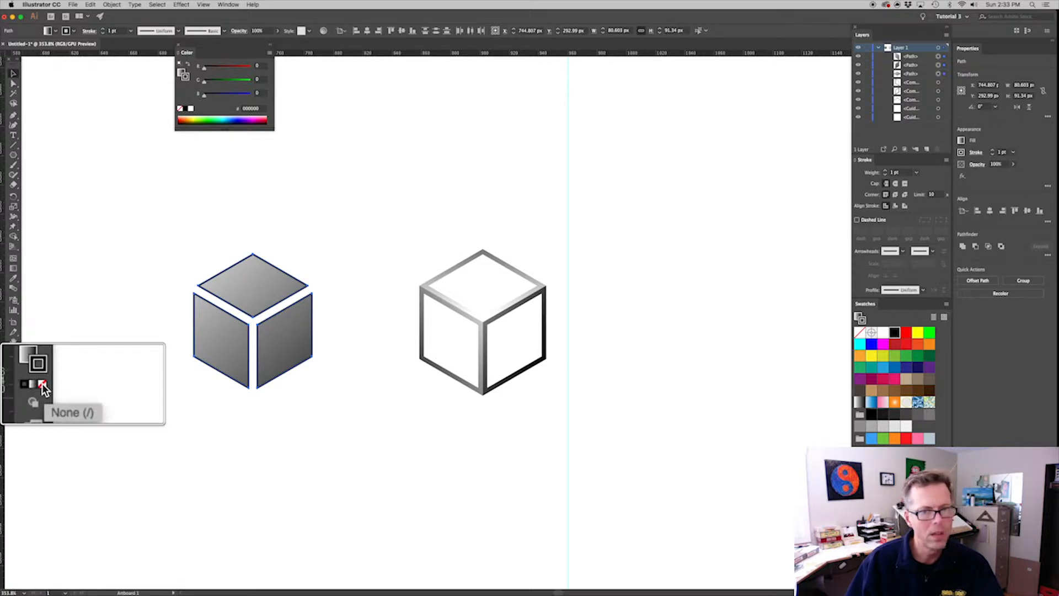
left_click(17, 386)
left_click(274, 414)
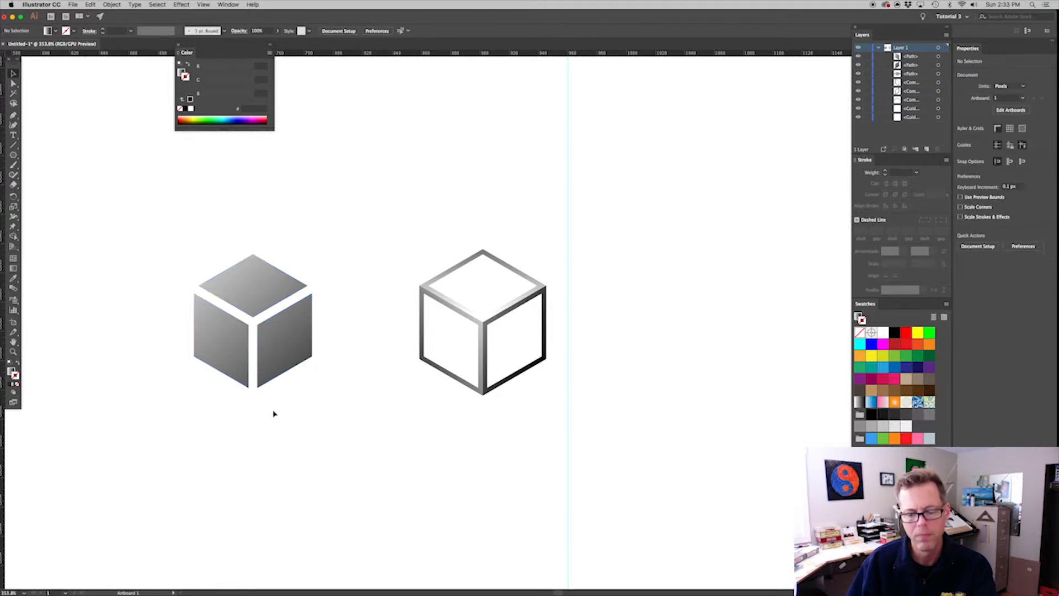
Group the solid cube's three faces, and group the framed cube's three frames separately
key("super+minus")
key("super+minus")
key("super+minus")
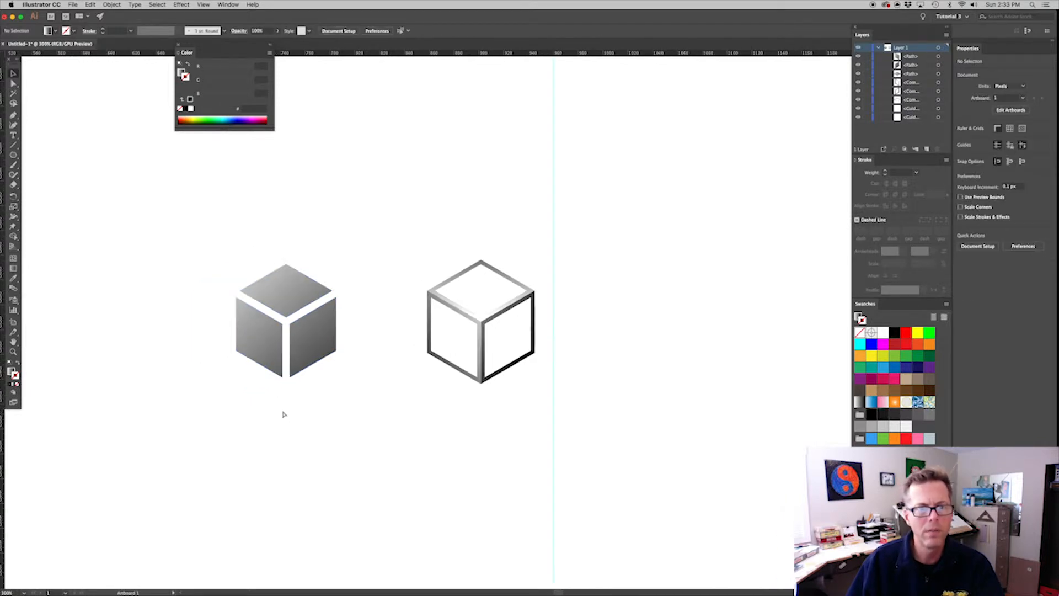
left_click_drag(411, 362, 325, 261)
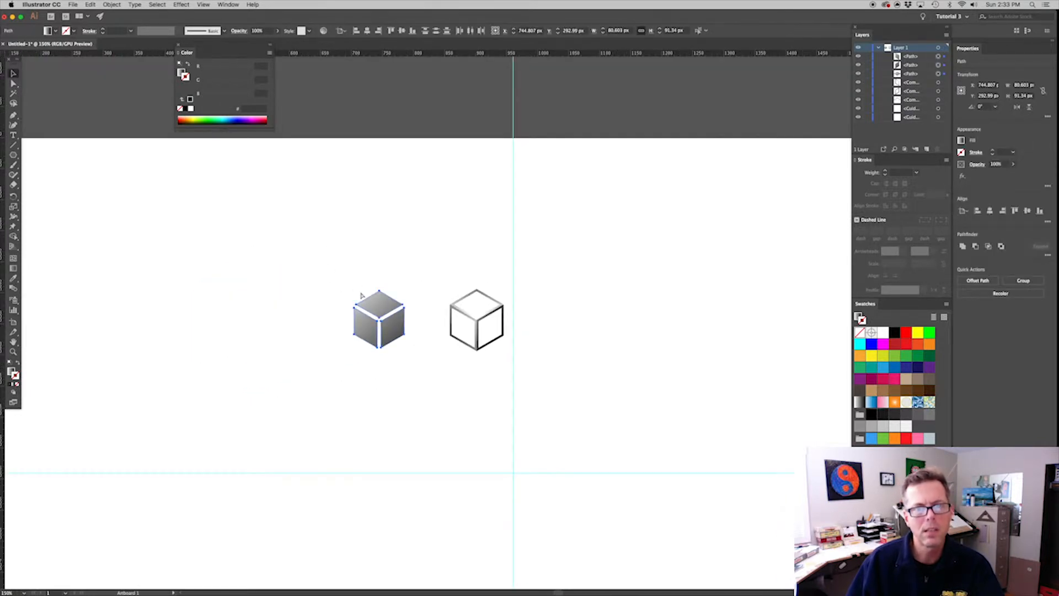
left_click_drag(520, 350, 435, 255)
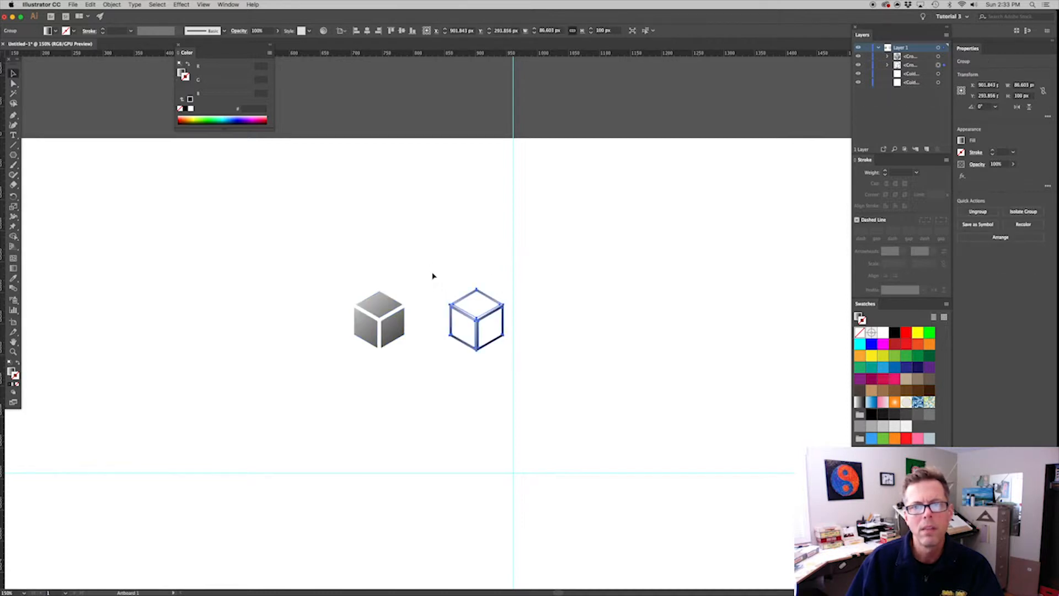
Move the solid cube out of the way and place the framed cube at about X 721.8 px, Y 281.1 px
left_click_drag(408, 364, 57, 98)
left_click(586, 349)
left_click_drag(324, 309, 142, 272)
left_click(502, 302)
left_click_drag(496, 299, 384, 290)
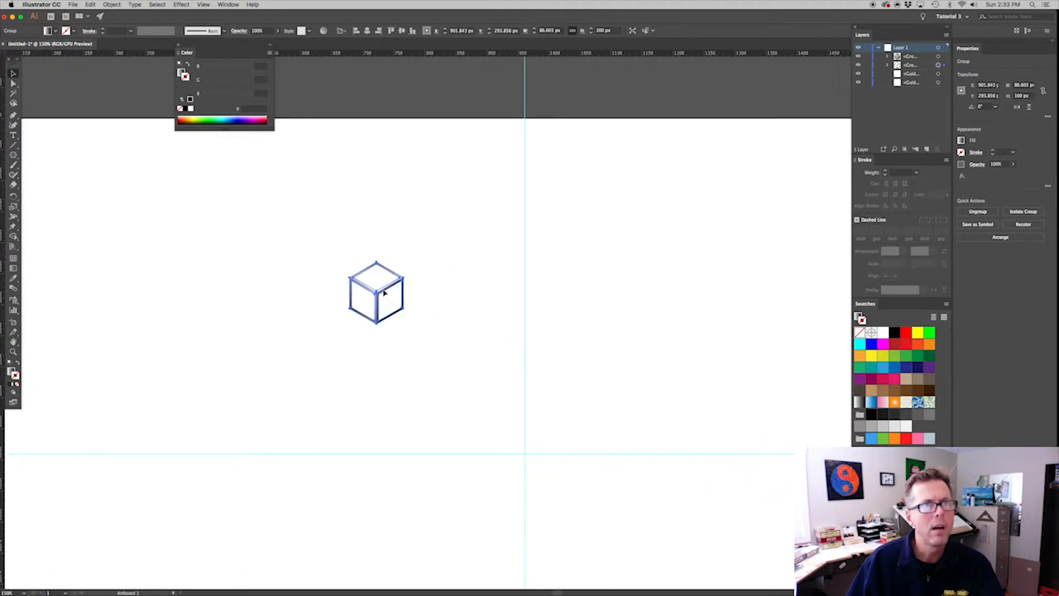
Make a pattern from the framed cube and name it with the author's first name followed by "cool new pattern!"
left_click(111, 5)
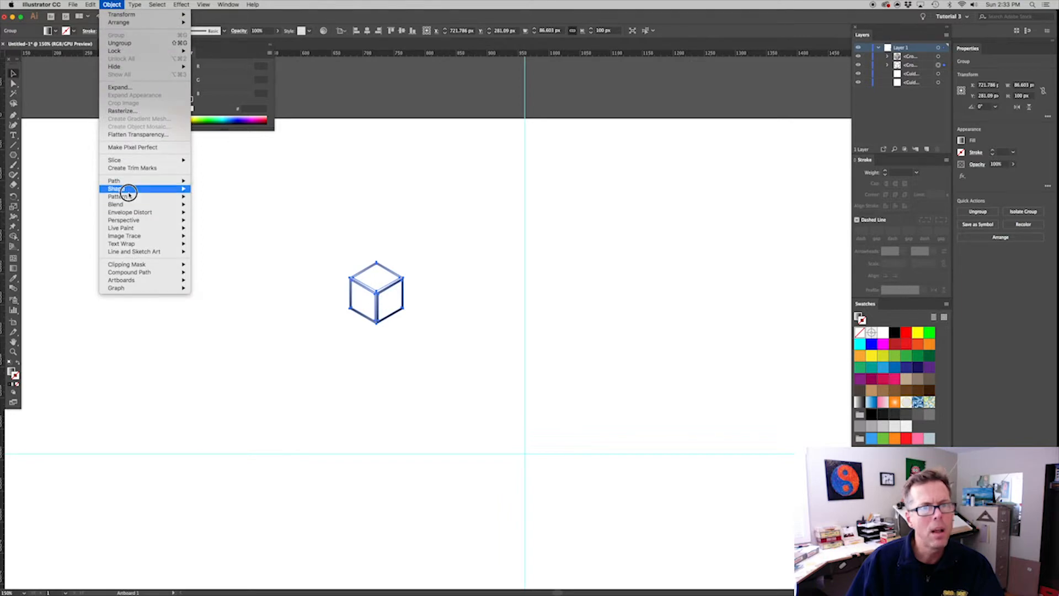
mouse_move(128, 197)
left_click(225, 199)
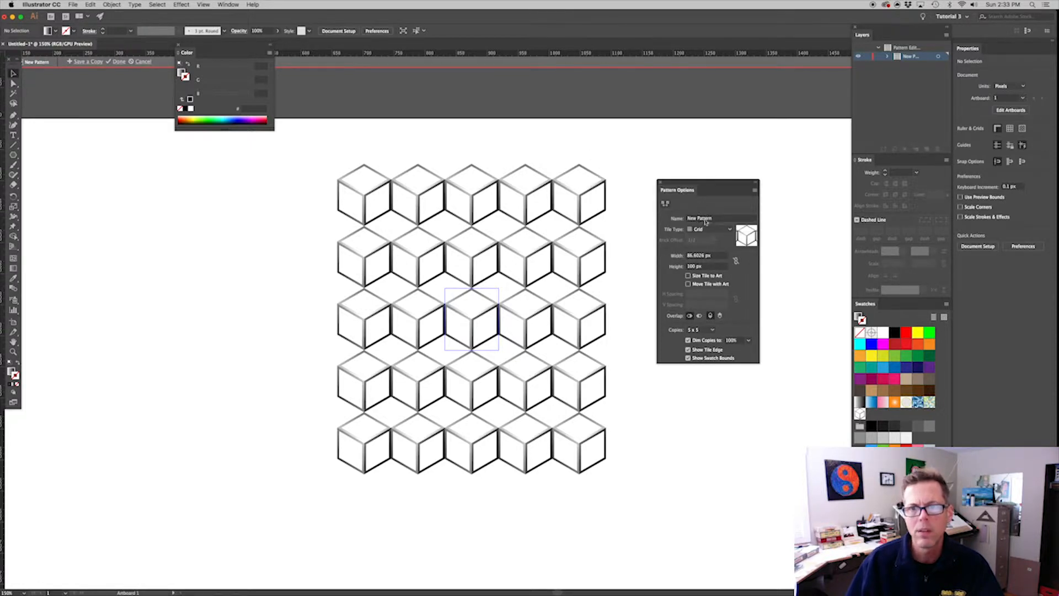
left_click(706, 219)
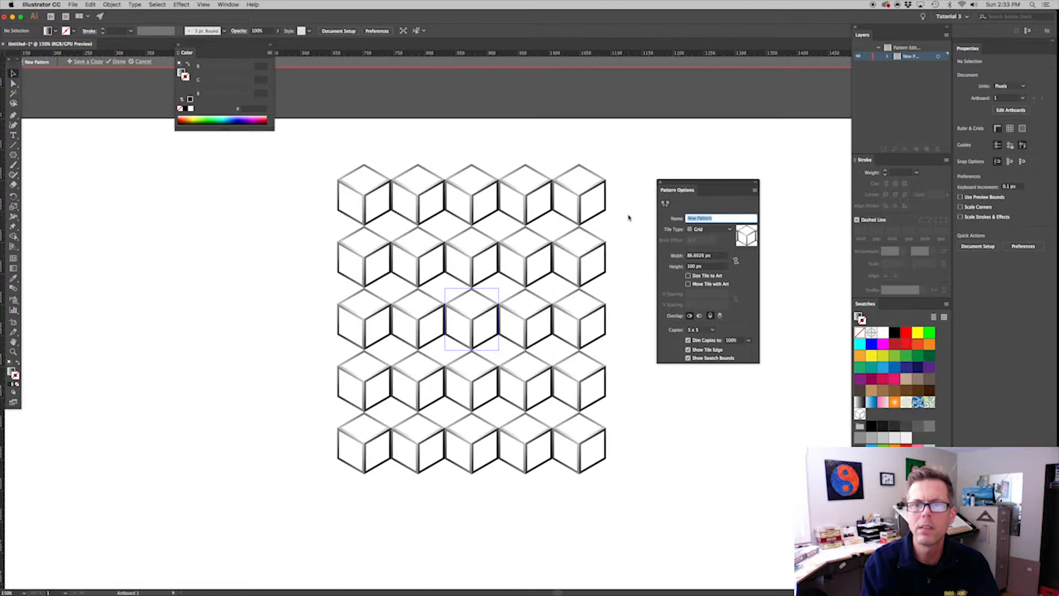
type("Hex")
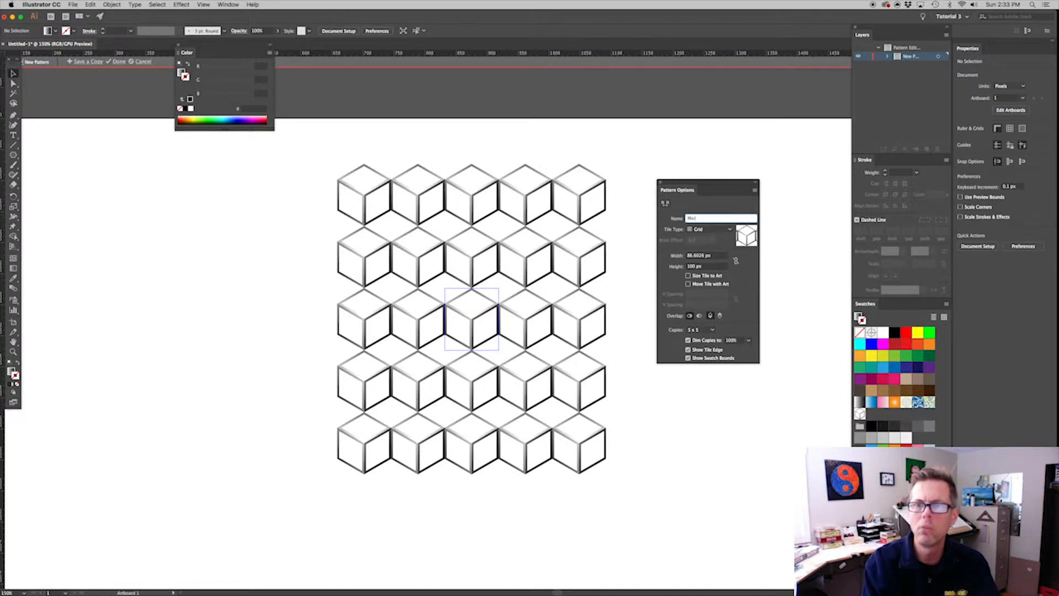
type("arks cool new pattern!")
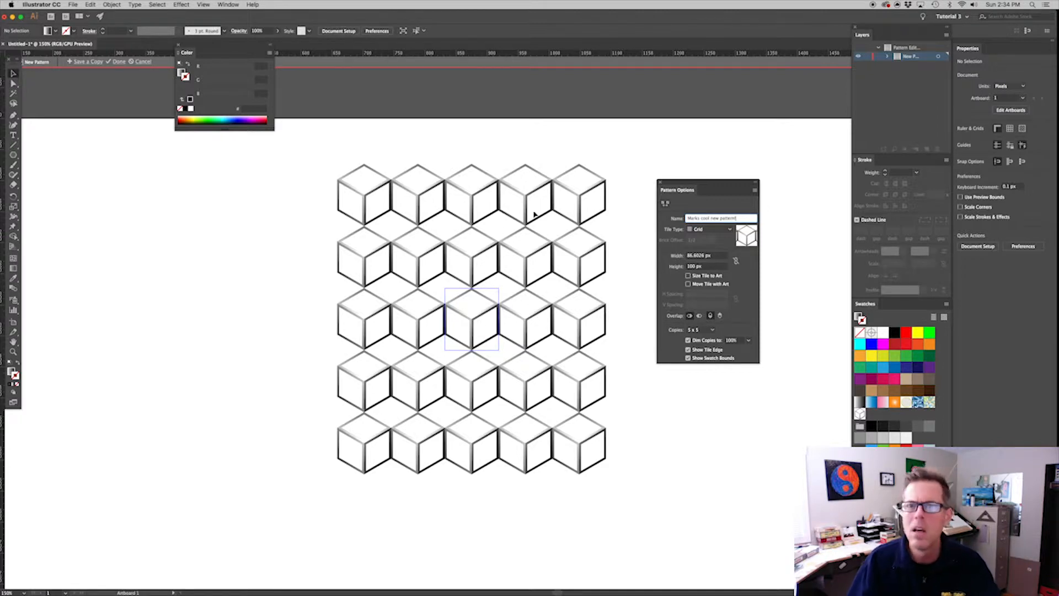
Set the pattern's tile type to Hex by Row so the cubes interlock
left_click(702, 231)
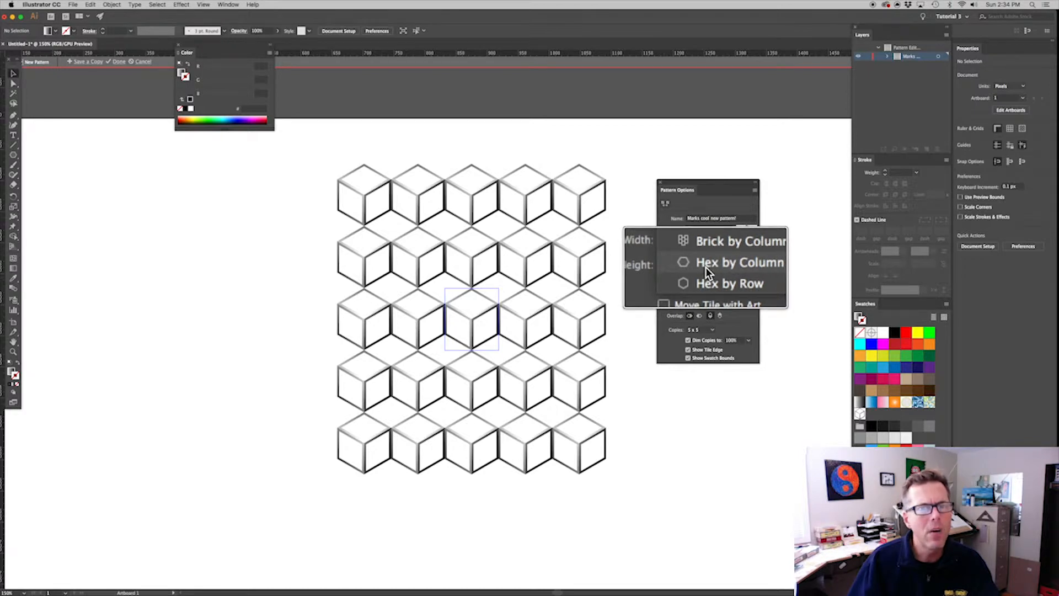
left_click(704, 267)
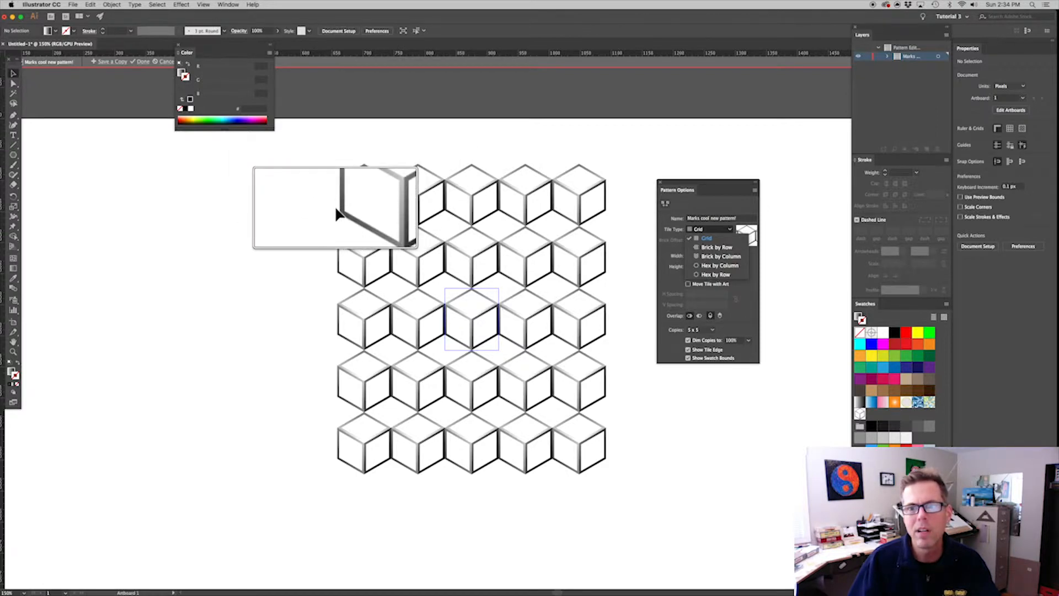
left_click(709, 275)
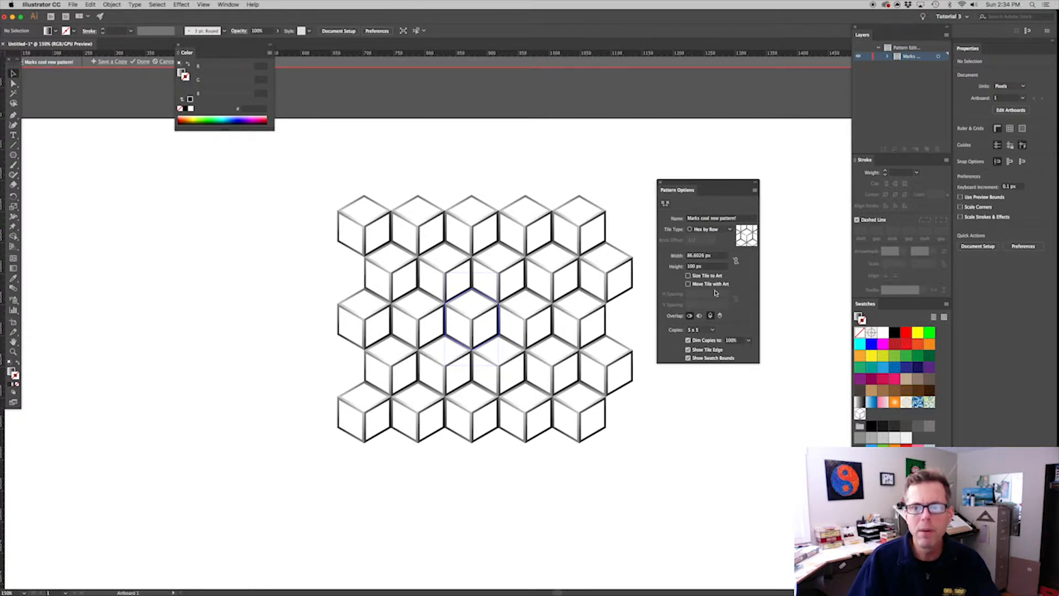
Try 5 x 7 preview copies of the pattern and settle on 7 x 5
left_click(711, 330)
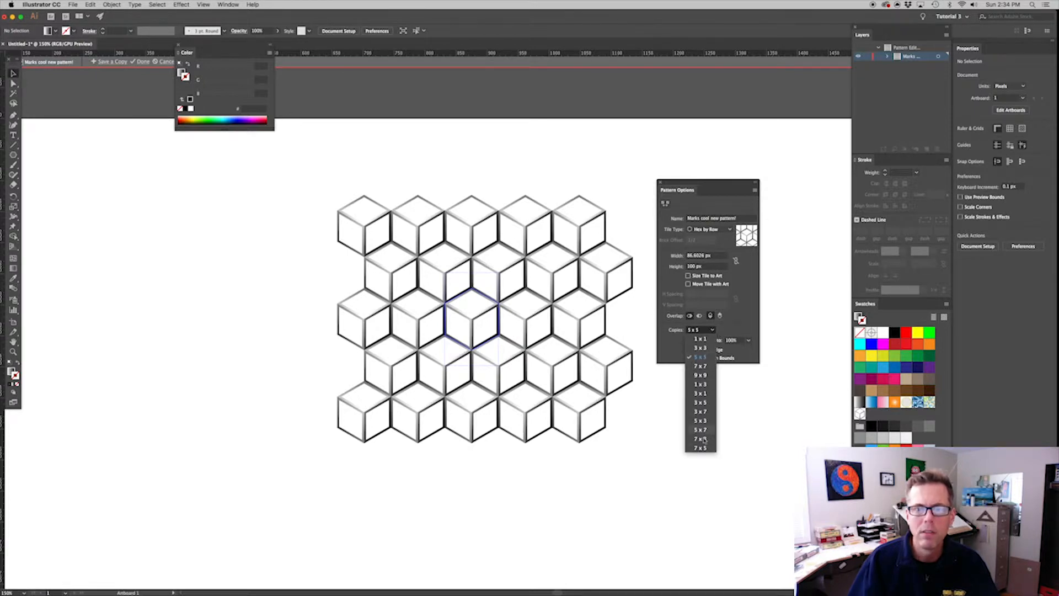
left_click(702, 430)
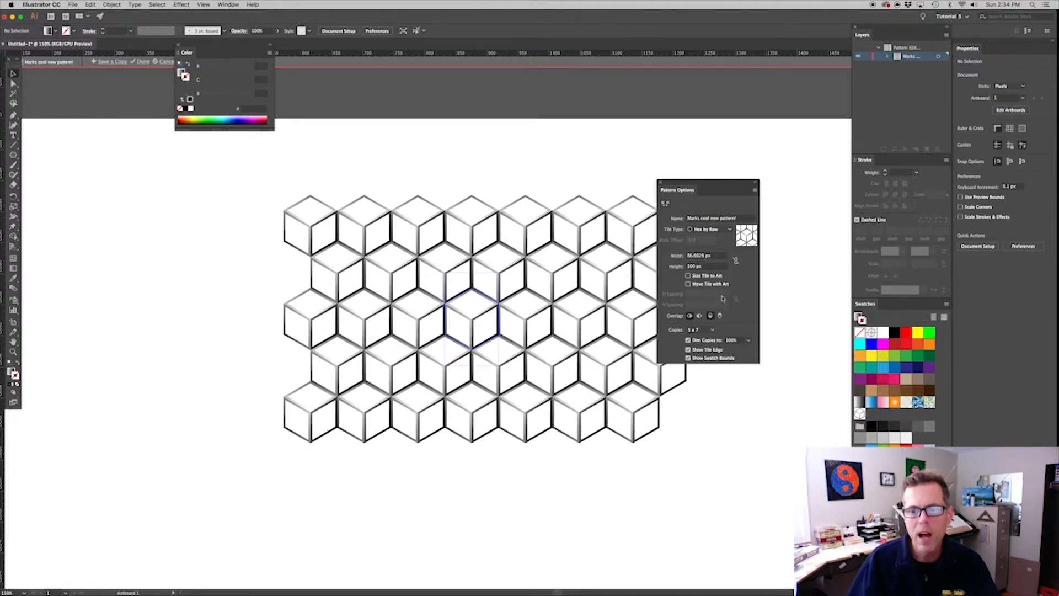
left_click(709, 329)
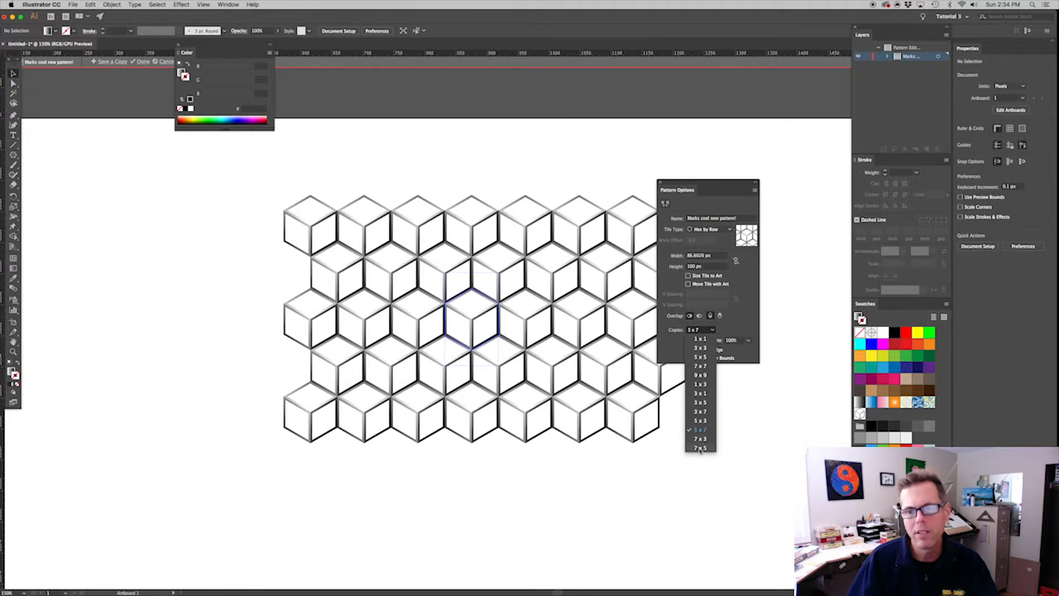
left_click(707, 447)
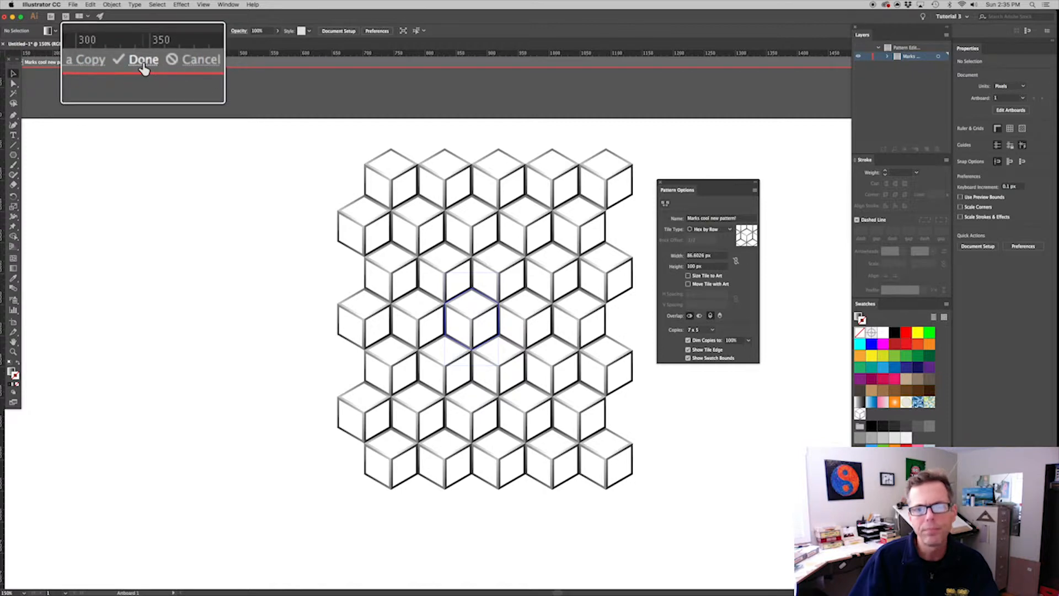
Finish editing the pattern and move the framed and solid cubes off the artboard, stacked one above the other
left_click(143, 62)
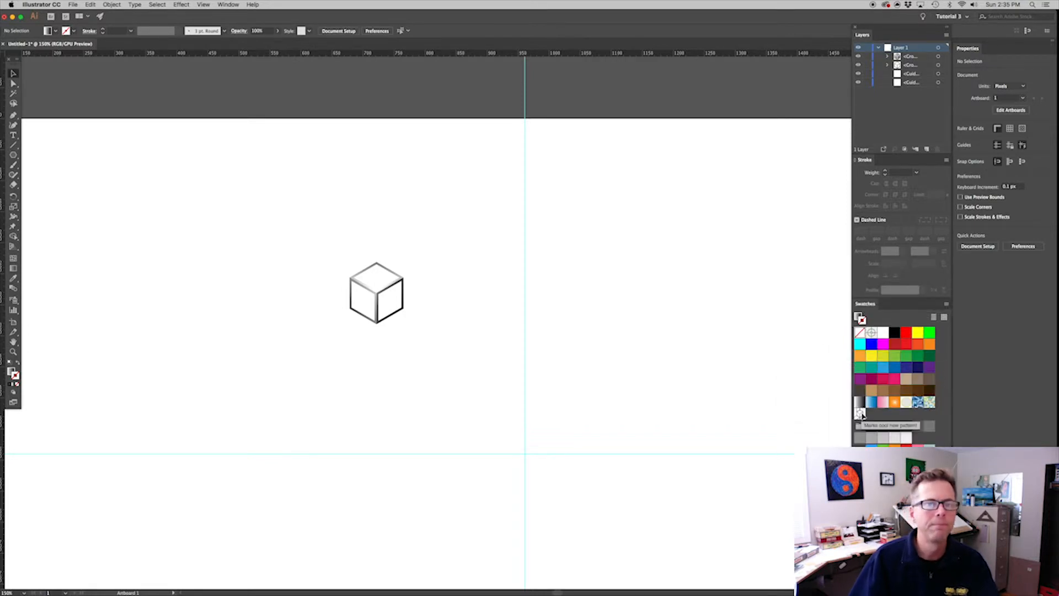
left_click_drag(410, 350, 331, 260)
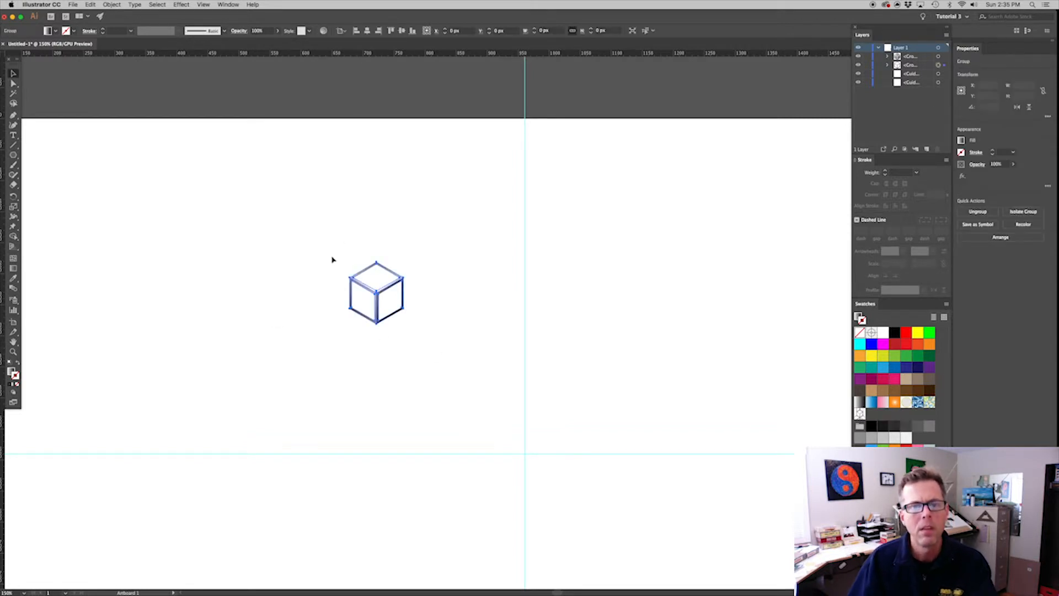
key("super+minus")
key("super+minus")
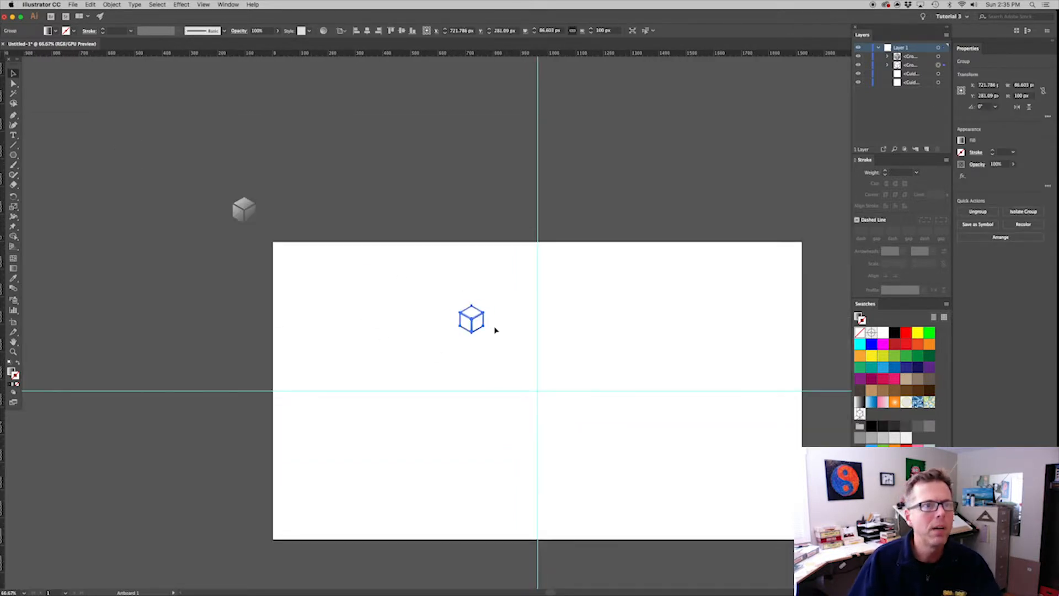
left_click_drag(485, 323, 123, 121)
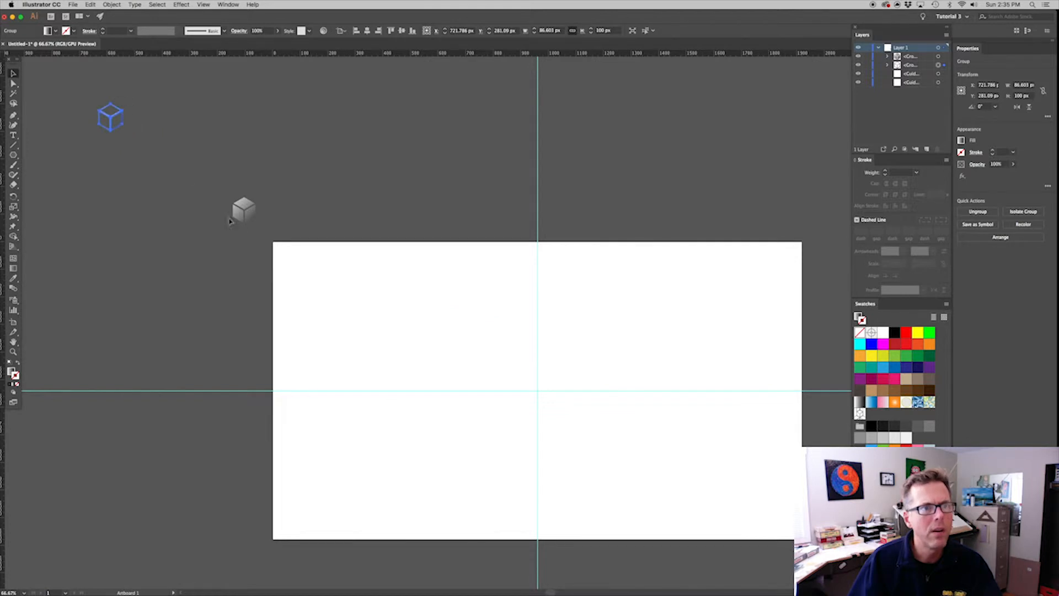
left_click_drag(245, 210, 109, 145)
left_click(248, 169)
left_click_drag(345, 275, 312, 218)
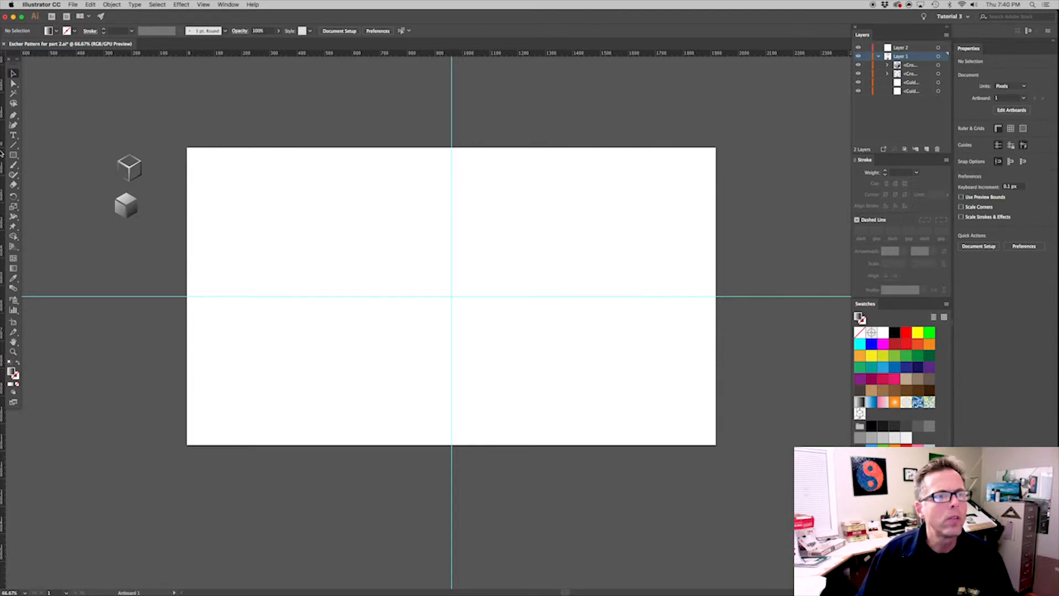
Draw a rectangle about 519 x 405 px near the artboard's center and fill it with the new cube pattern swatch
left_click(13, 156)
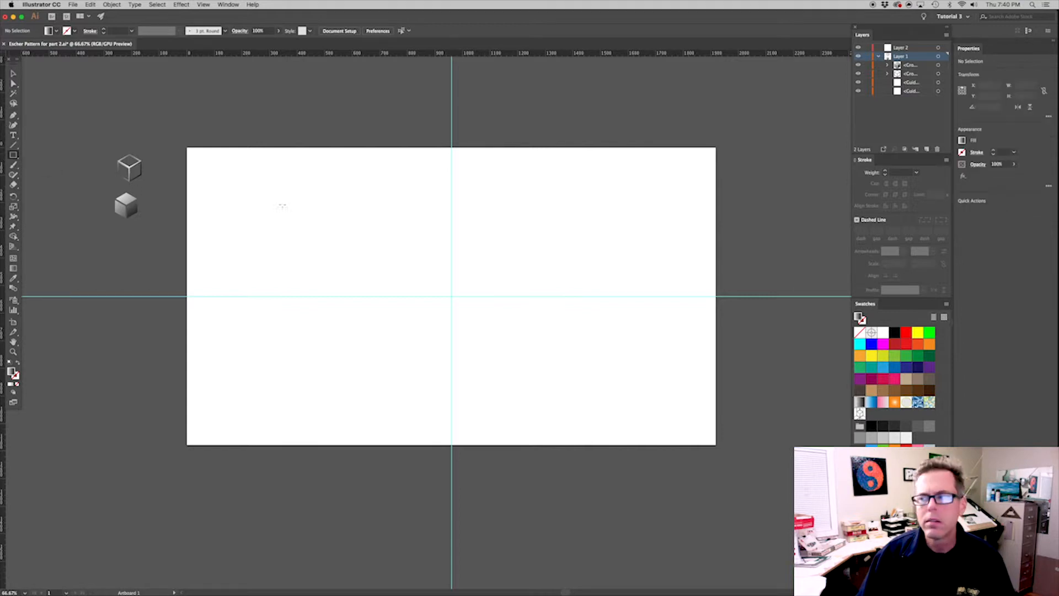
left_click_drag(372, 239, 515, 350)
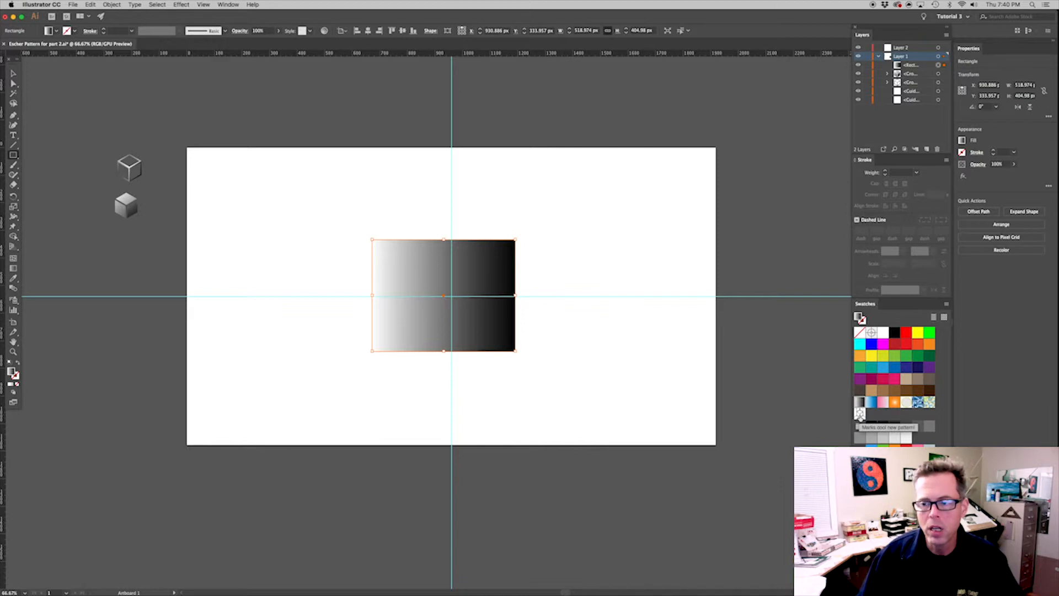
left_click(860, 414)
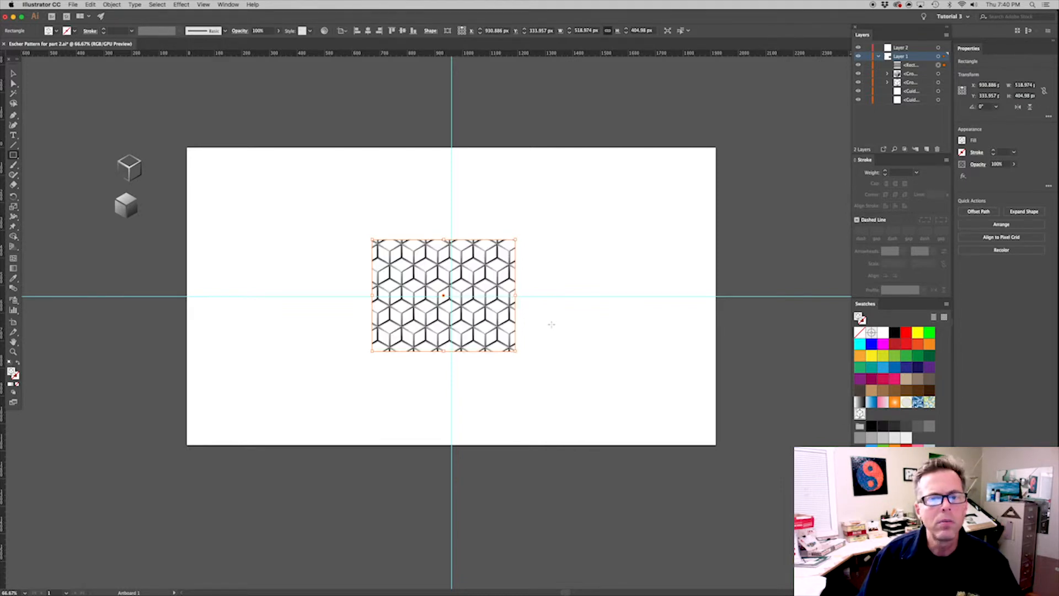
left_click(13, 73)
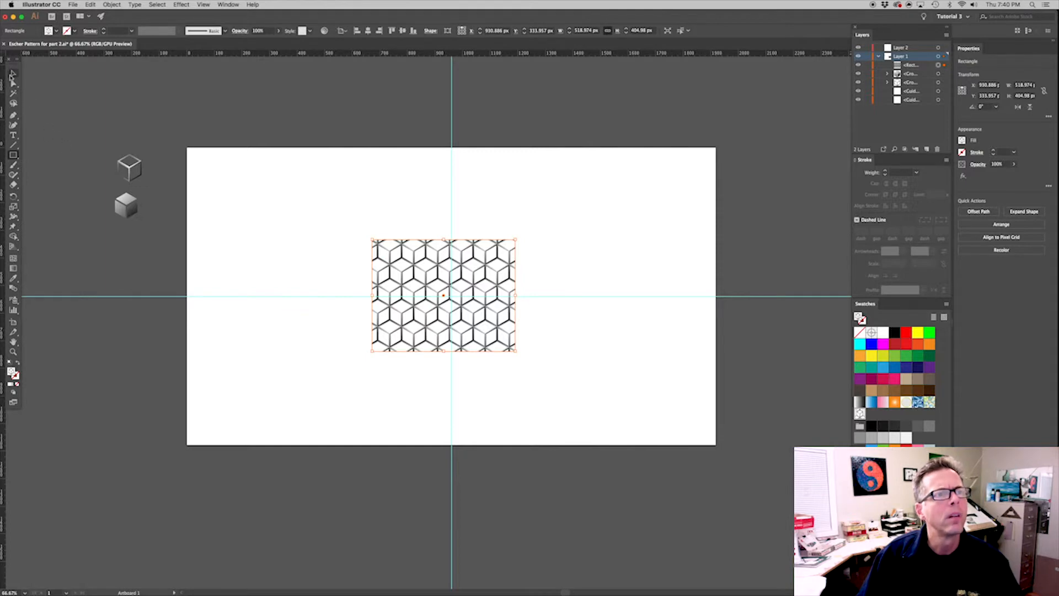
Move the pattern-filled rectangle up and left to about X 706.5 px, Y 105.5 px
left_click_drag(610, 406, 304, 159)
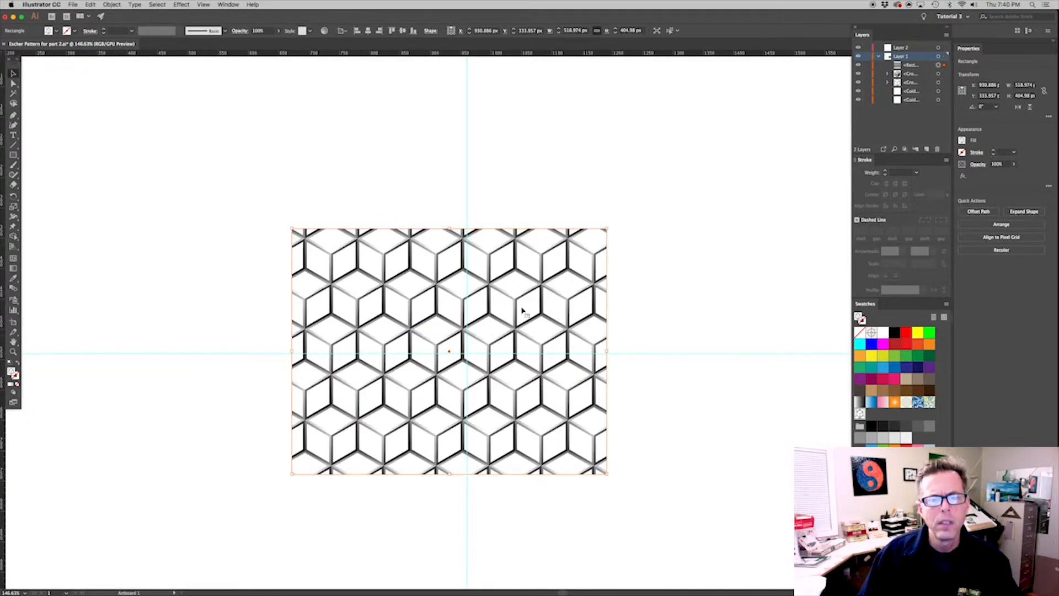
left_click_drag(492, 349, 353, 202)
left_click_drag(489, 265, 577, 298)
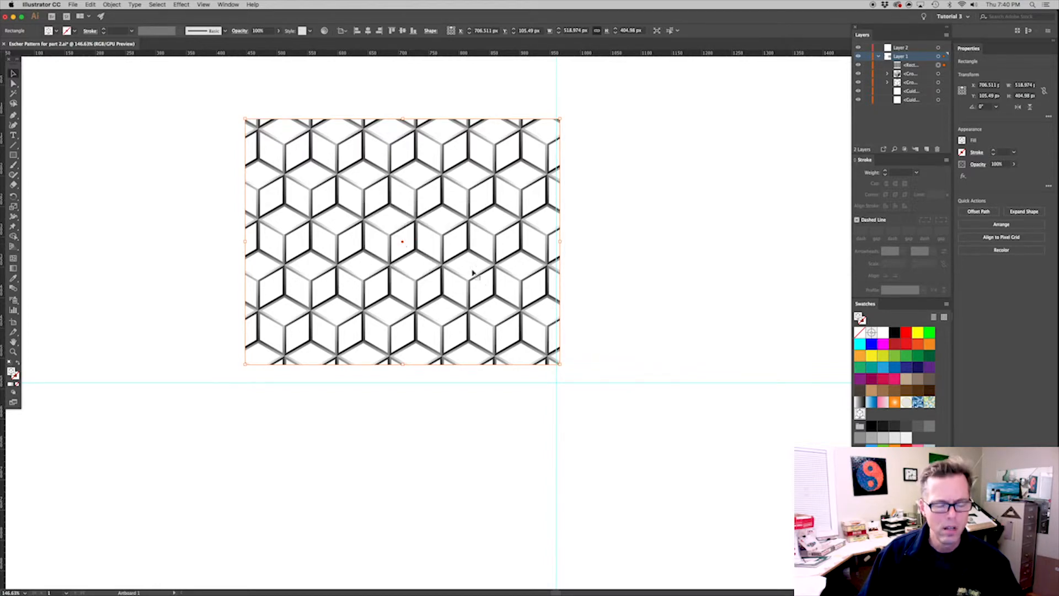
Make a copy of the pattern-filled rectangle rotated 10° around its center
key("r")
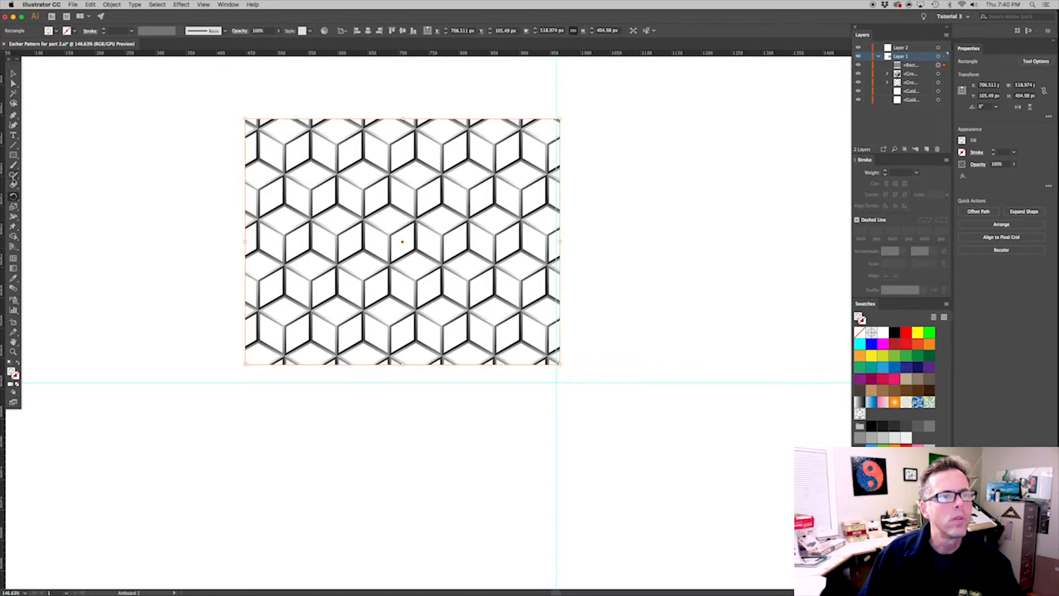
double_click(13, 197)
type("10")
left_click(556, 285)
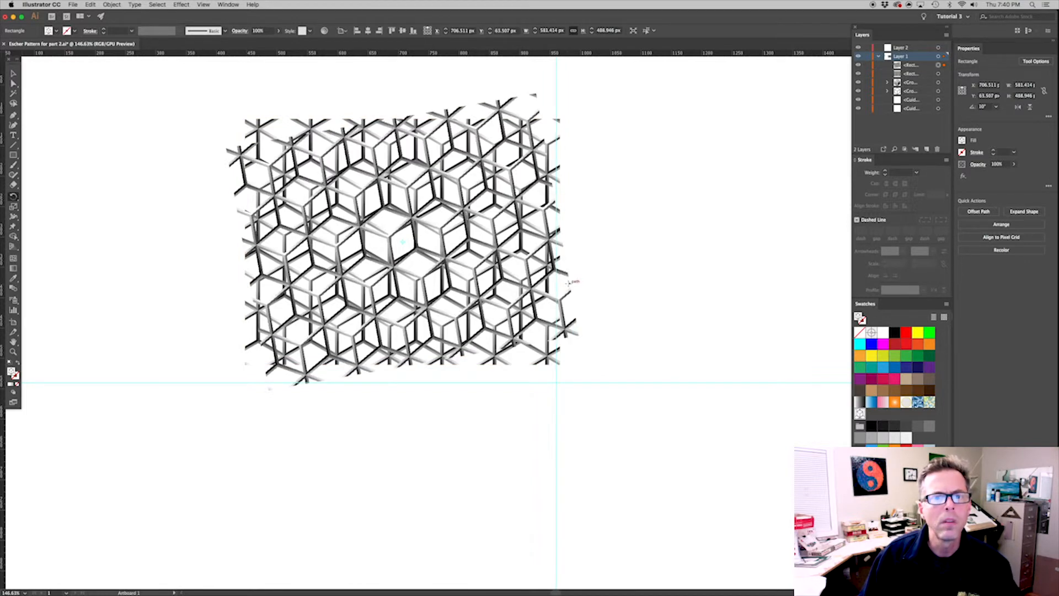
Repeat the 10° rotated copy around the same center to build a radial design, and deselect it
key("ctrl+d")
key("ctrl+d")
key("ctrl+d")
key("ctrl+d")
key("ctrl+d")
key("ctrl+d")
key("ctrl+d")
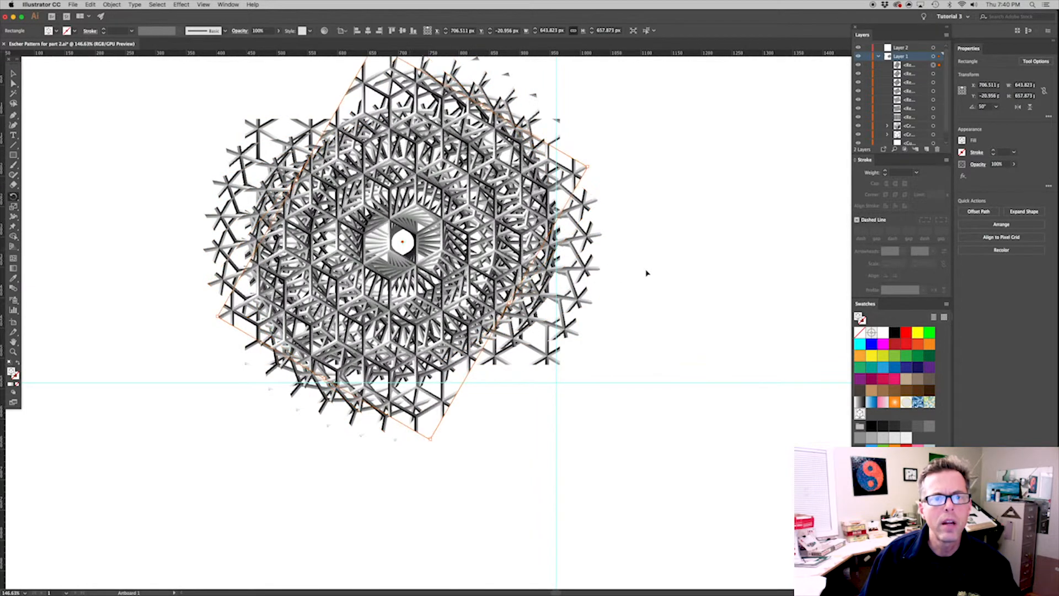
key("super+shift+a")
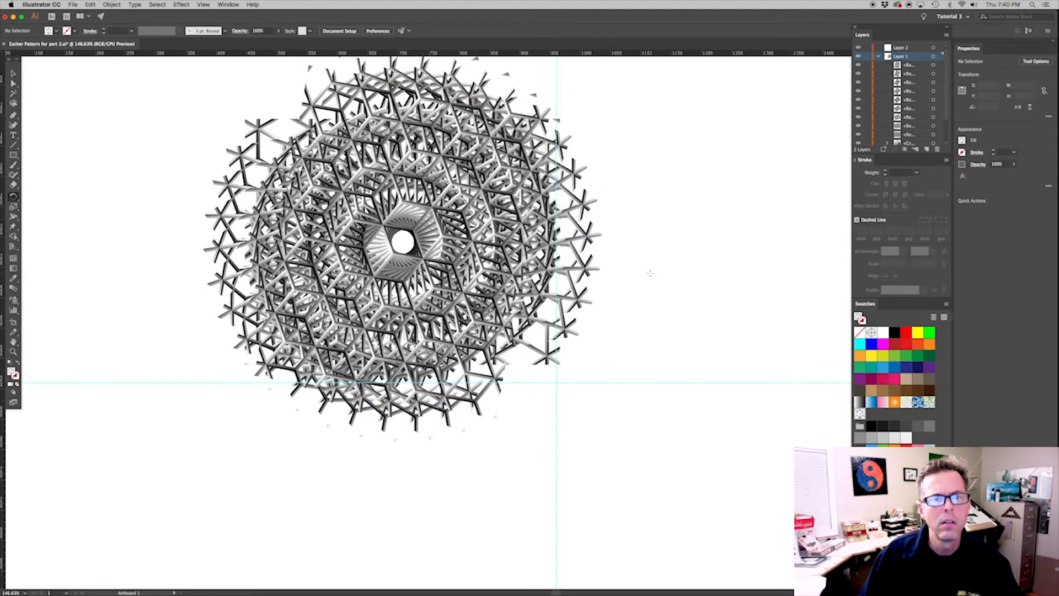
Undo all the rotated copies back to the single upright pattern rectangle
key("super+z")
key("super+z")
key("super+z")
key("super+z")
key("super+z")
key("super+z")
key("super+z")
key("super+z")
key("super+z")
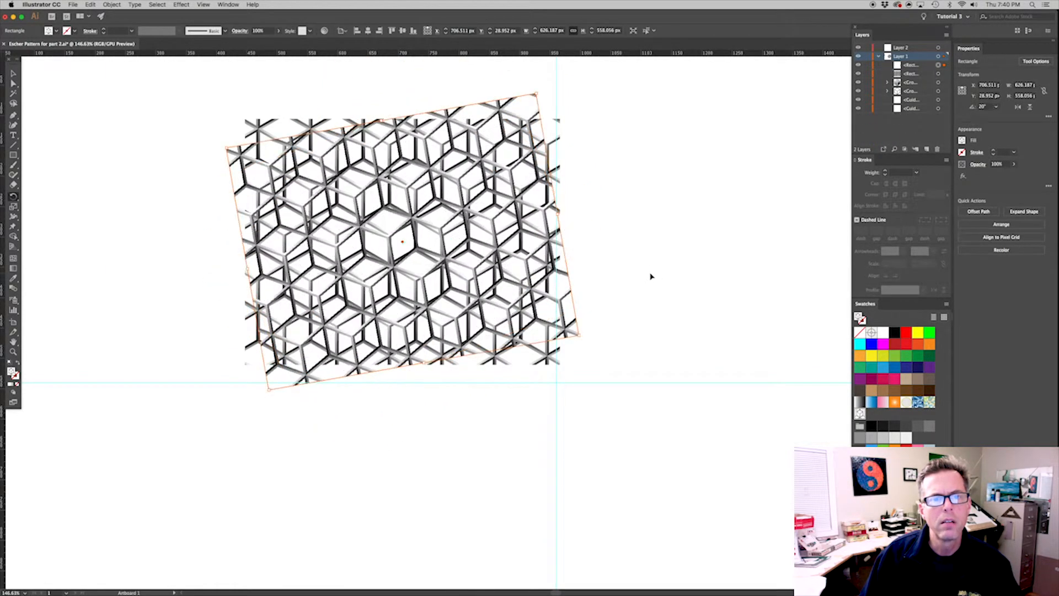
key("v")
key("super+h")
key("r")
Move the pattern-filled rectangle slightly up and left to about X 696 px, Y 78 px
left_click(354, 203)
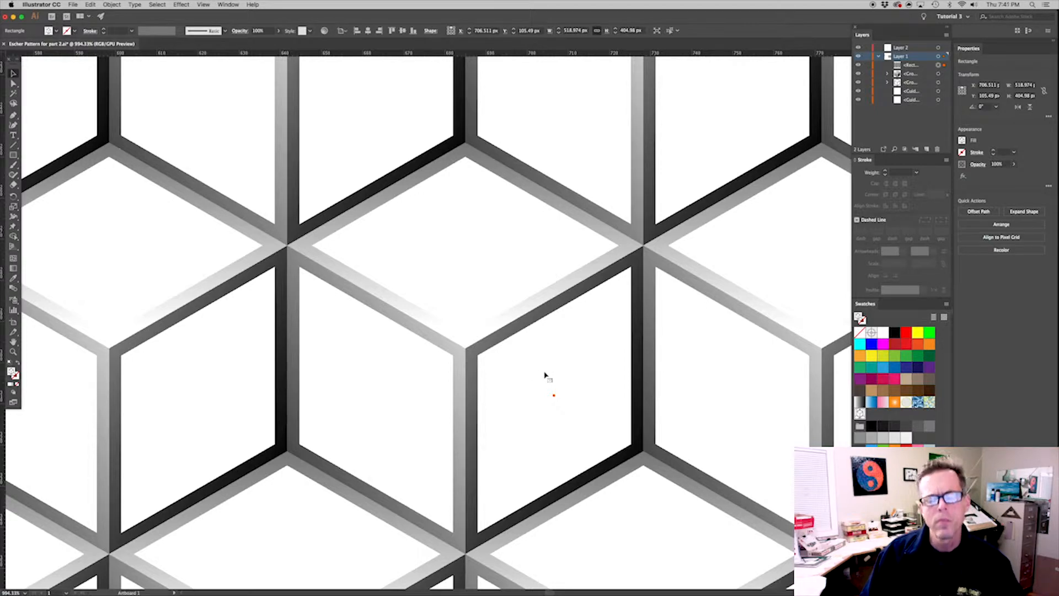
key("super+minus")
key("super+minus")
key("super+minus")
key("super+minus")
key("super+minus")
left_click_drag(543, 372, 566, 329)
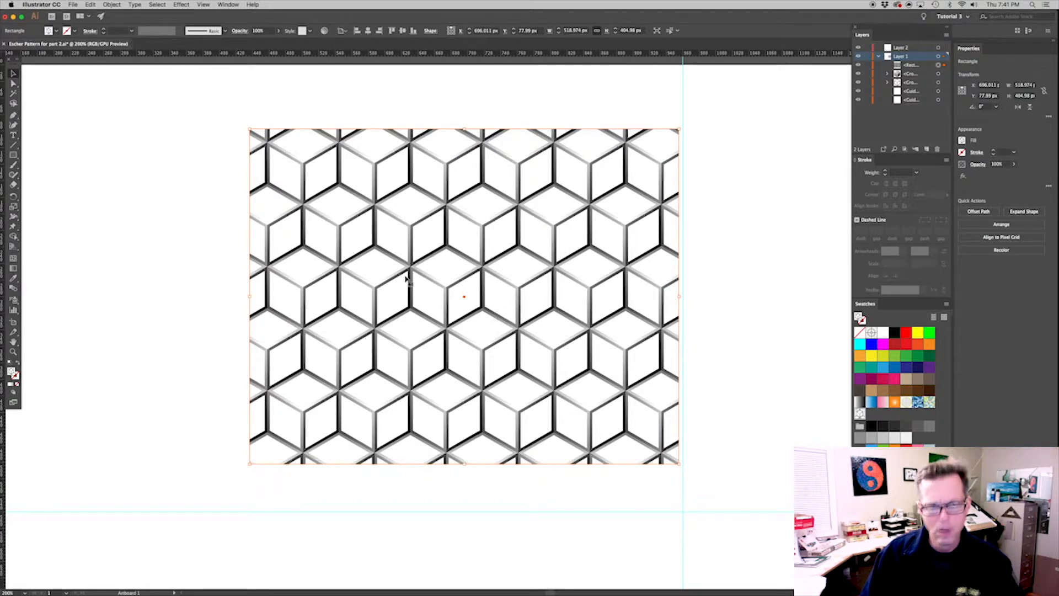
Turn off Transform Pattern Tiles in the general preferences
key("super+k")
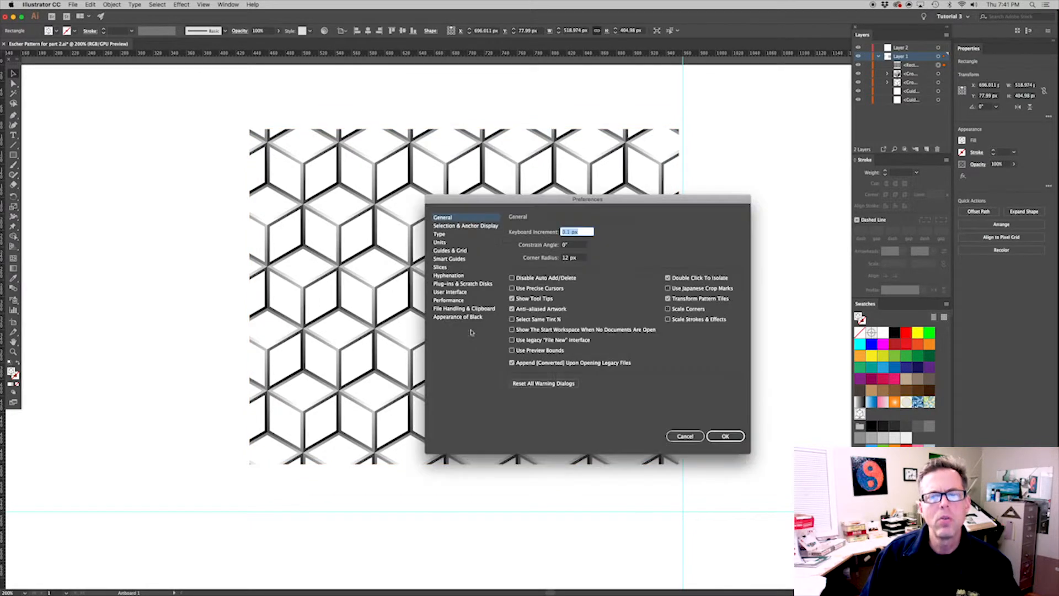
left_click(668, 299)
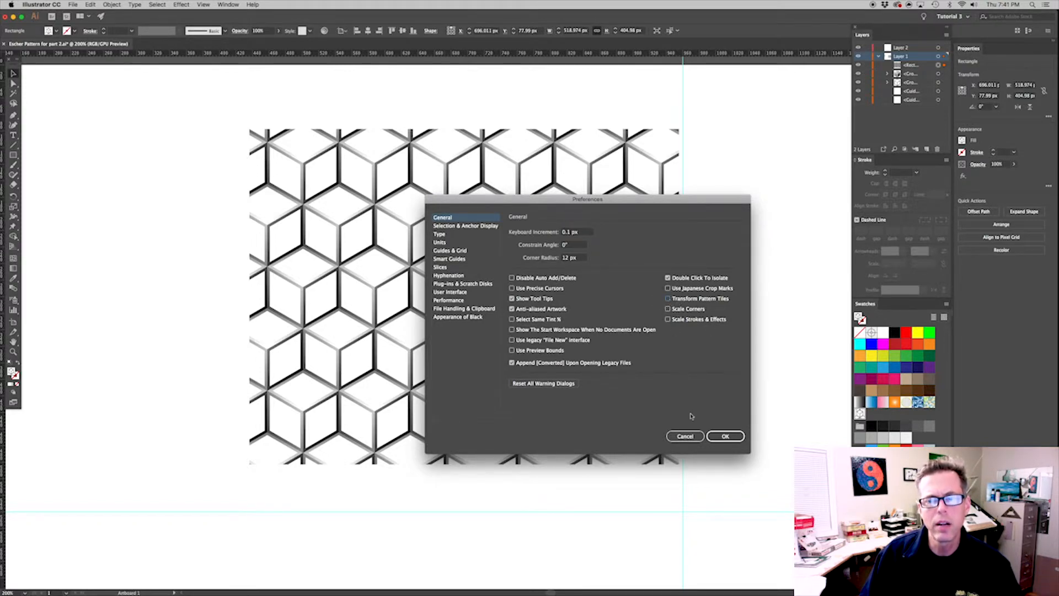
left_click(726, 436)
left_click(715, 401)
Slide the rectangle over its fixed pattern to about X 675.2 px, Y 67.7 px, and try an offset duplicate
mouse_move(591, 354)
left_mouse_down()
mouse_move(558, 357)
mouse_move(521, 322)
mouse_move(574, 316)
mouse_move(589, 353)
mouse_move(604, 342)
left_mouse_up()
left_click_drag(567, 310, 546, 307)
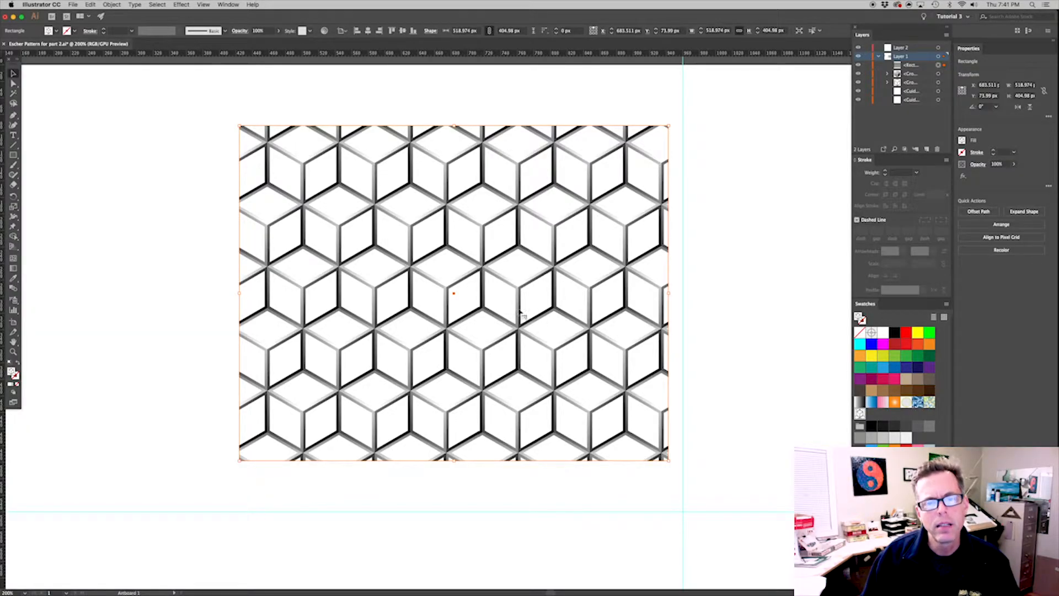
left_click_drag(476, 283, 480, 288)
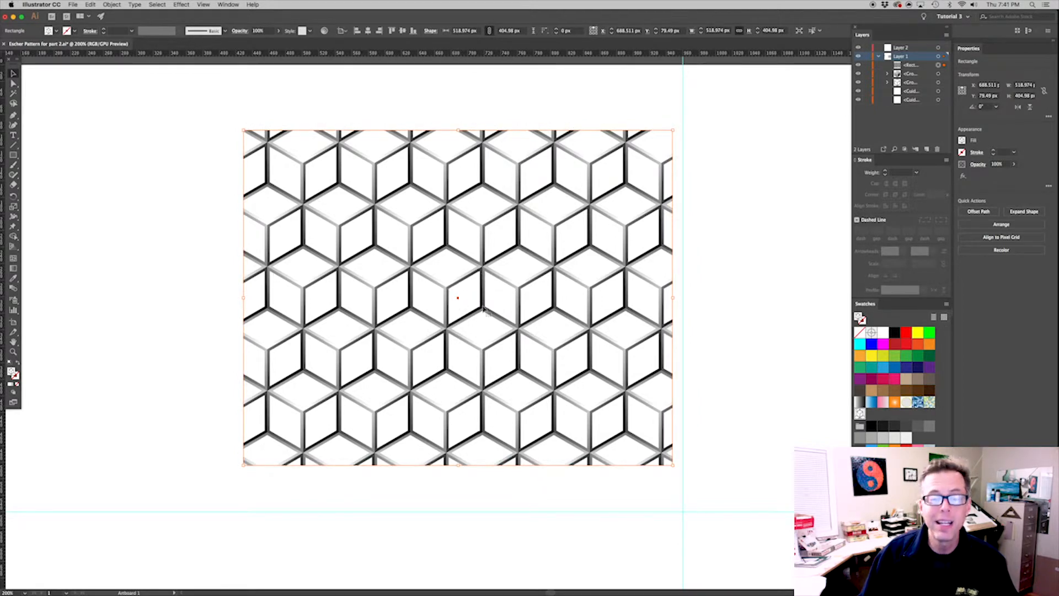
left_click_drag(459, 297, 402, 253)
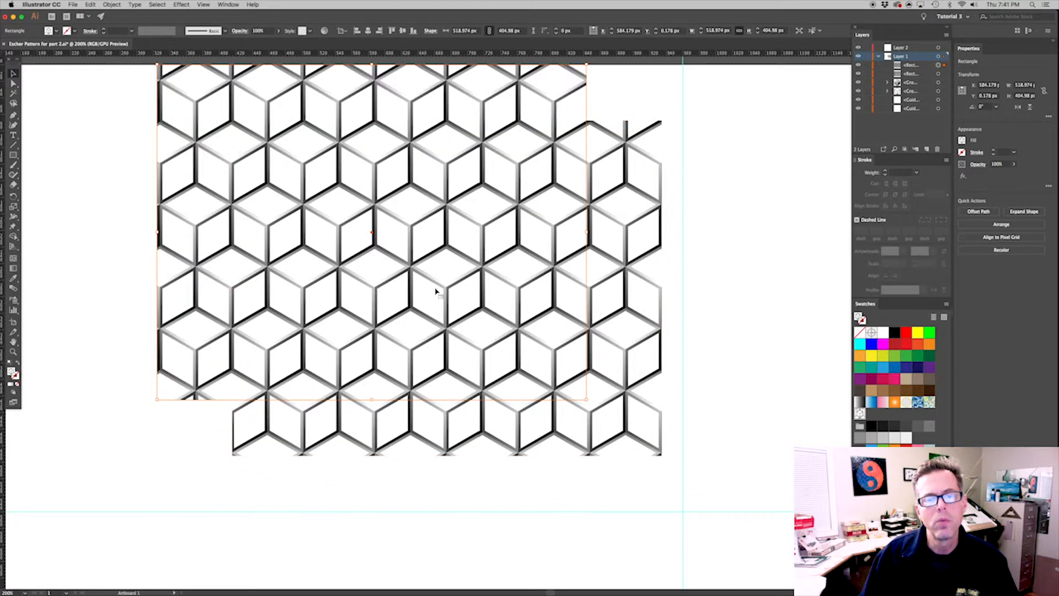
key("super+z")
Nudge the rectangle to about X 674.6 px, Y 66.6 px so its center sits on a cube corner, and deselect it
scroll(464, 299, "up", 5)
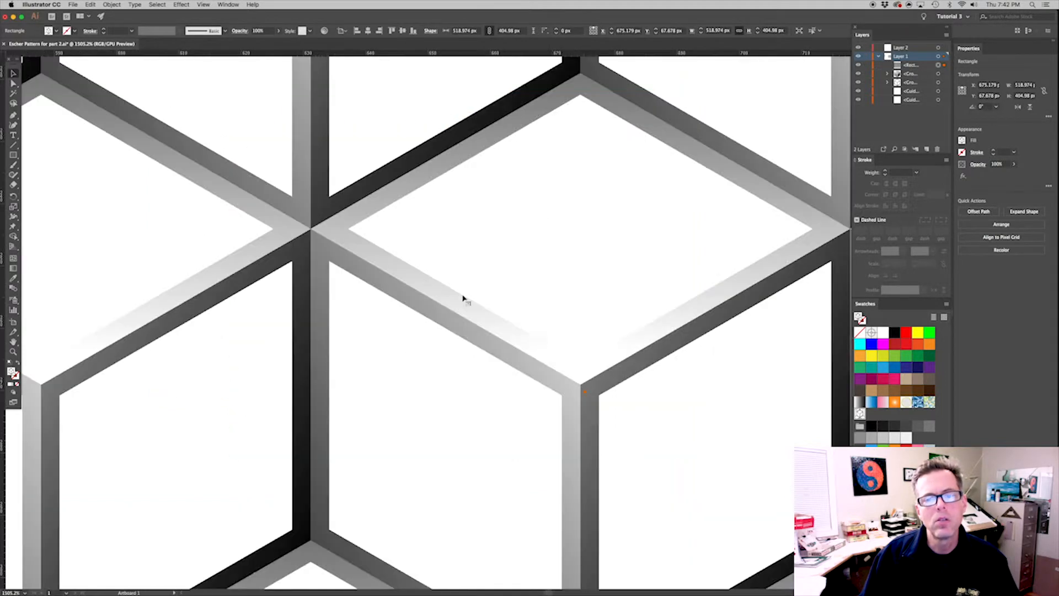
key("Down")
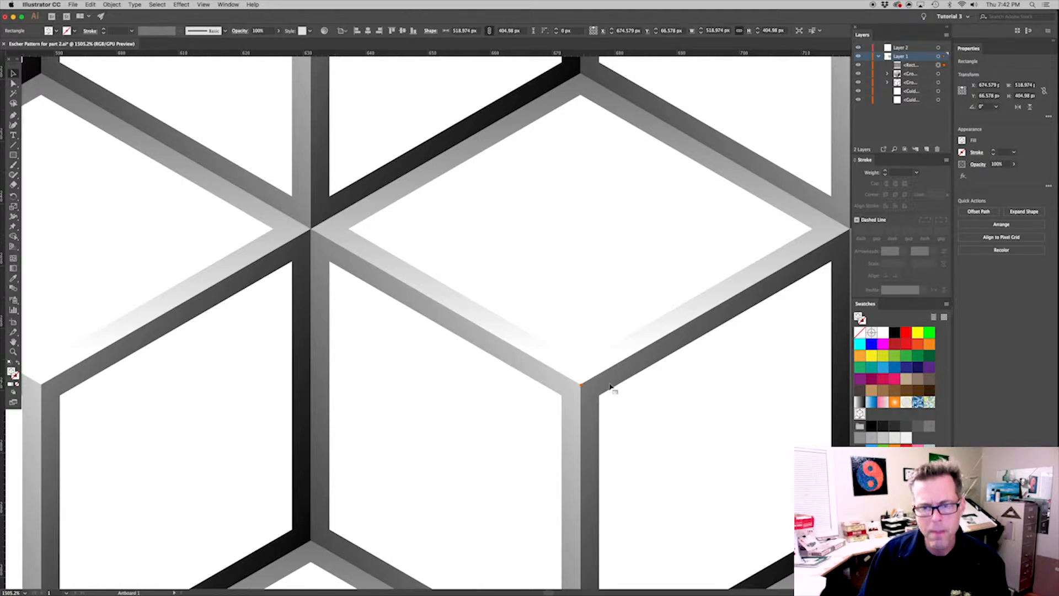
key("super+0")
left_click_drag(513, 320, 225, 111)
left_click_drag(400, 266, 437, 240)
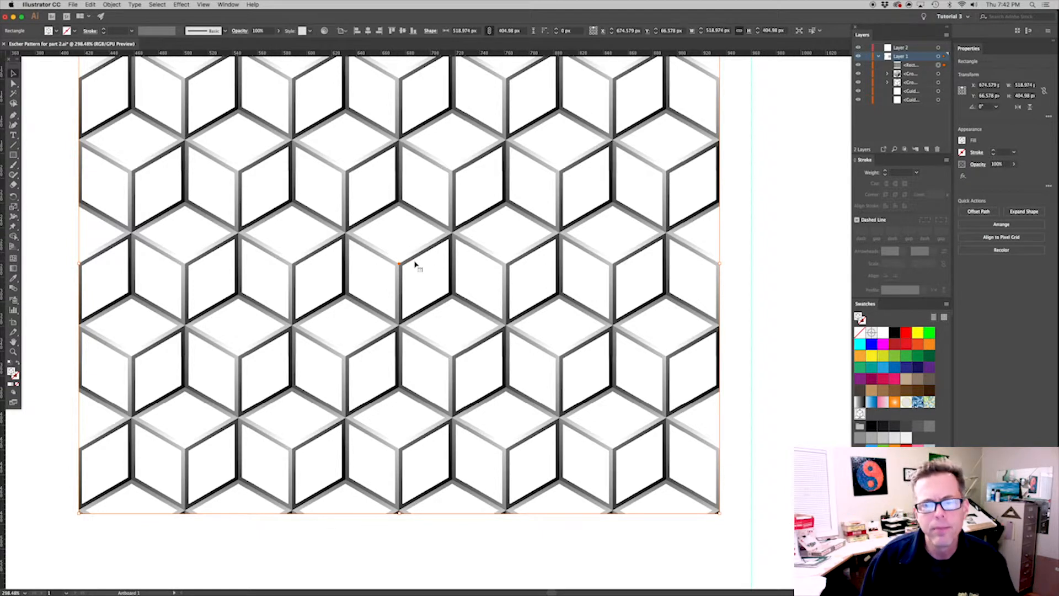
left_click(767, 277)
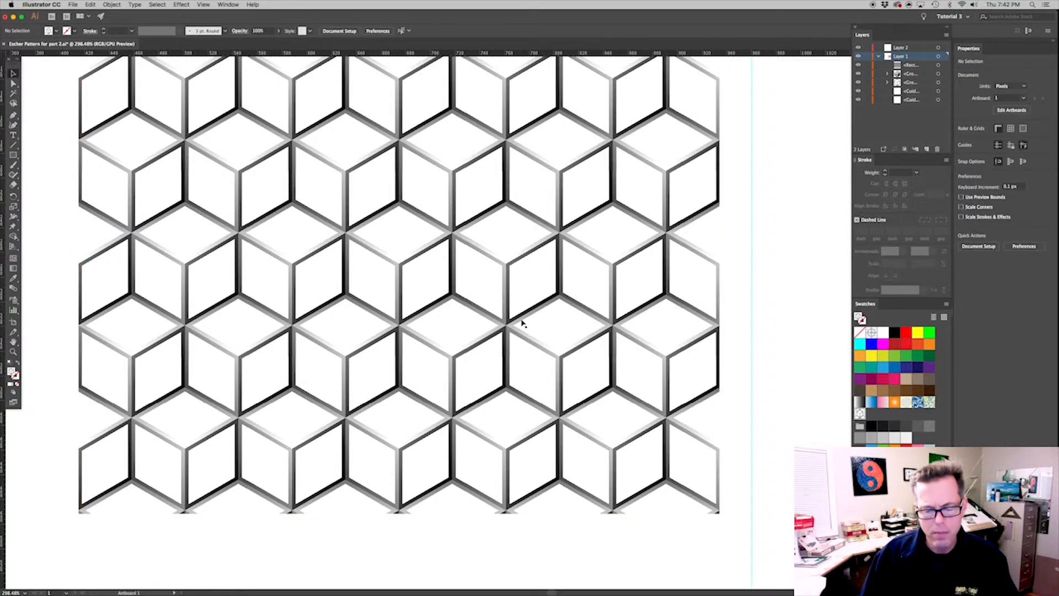
Try moving the rectangle toward the guide intersection with its pattern tiles fixed, and undo the move
key("super+minus")
key("super+minus")
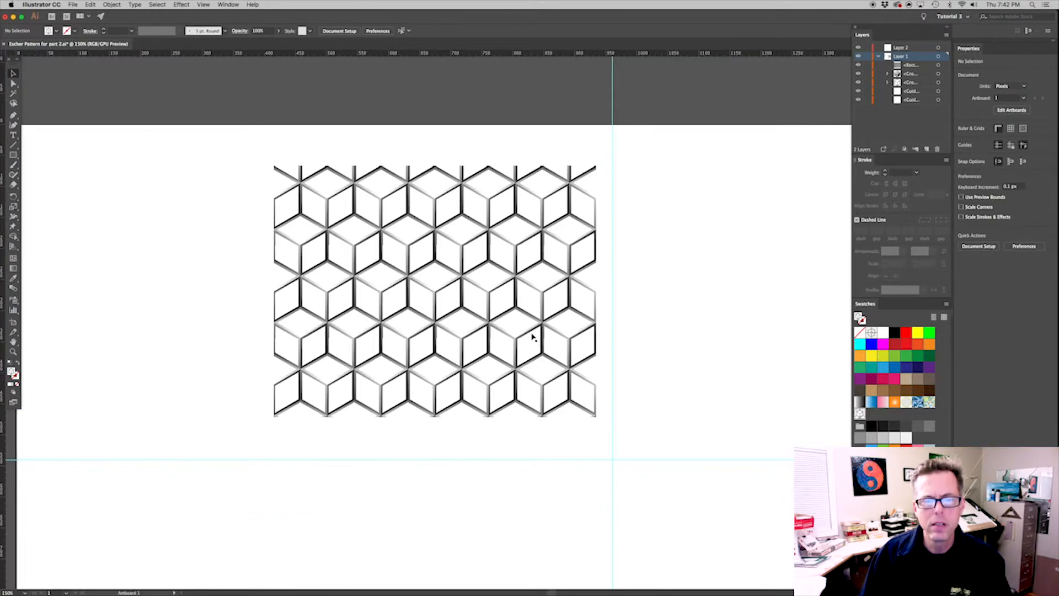
key("super+minus")
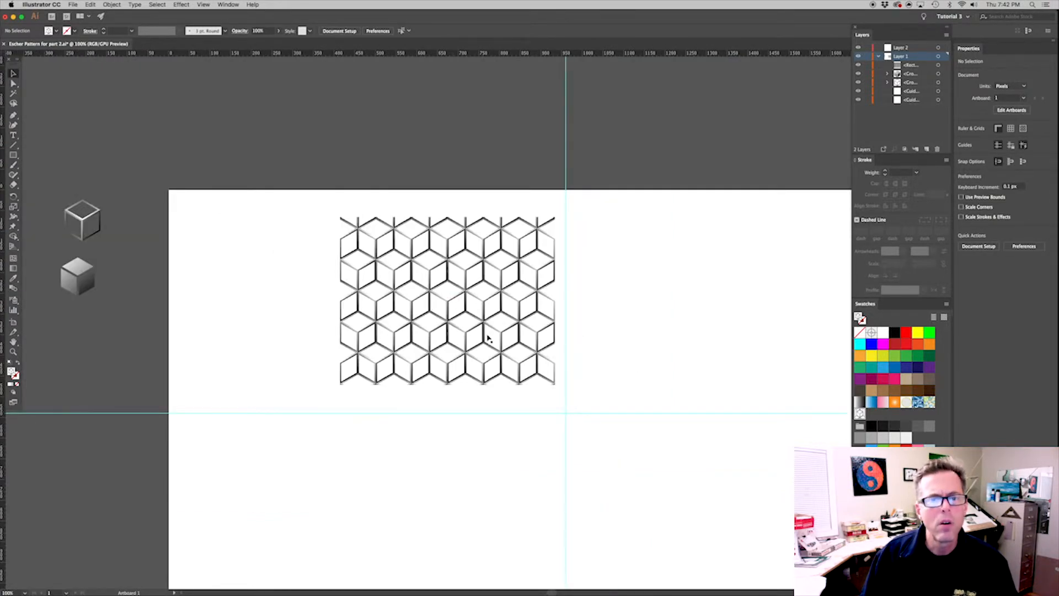
left_click_drag(462, 312, 554, 396)
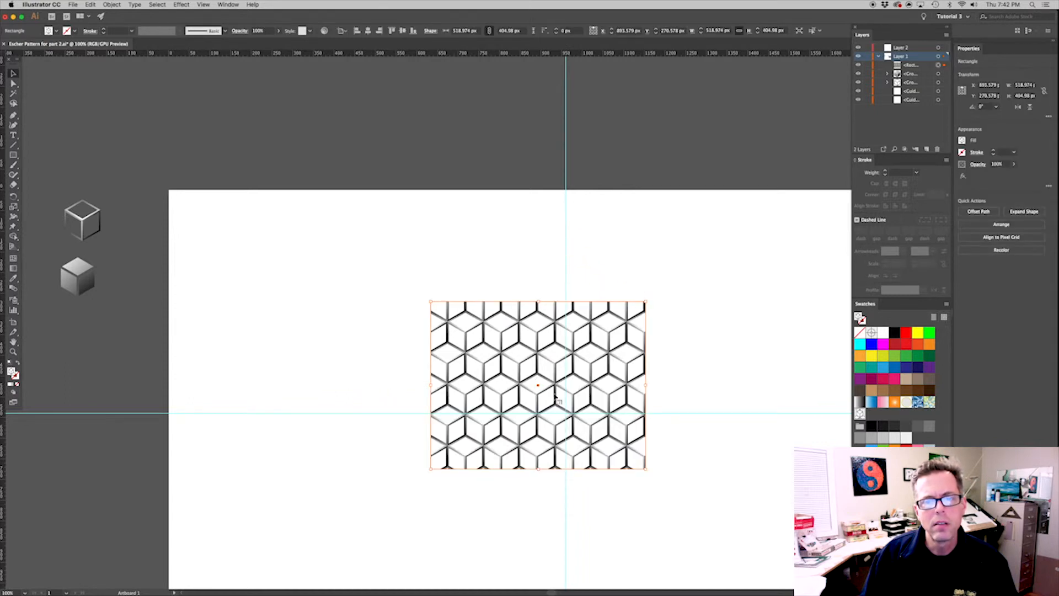
key("super+z")
left_click_drag(476, 336, 505, 370)
left_click_drag(570, 406, 547, 380)
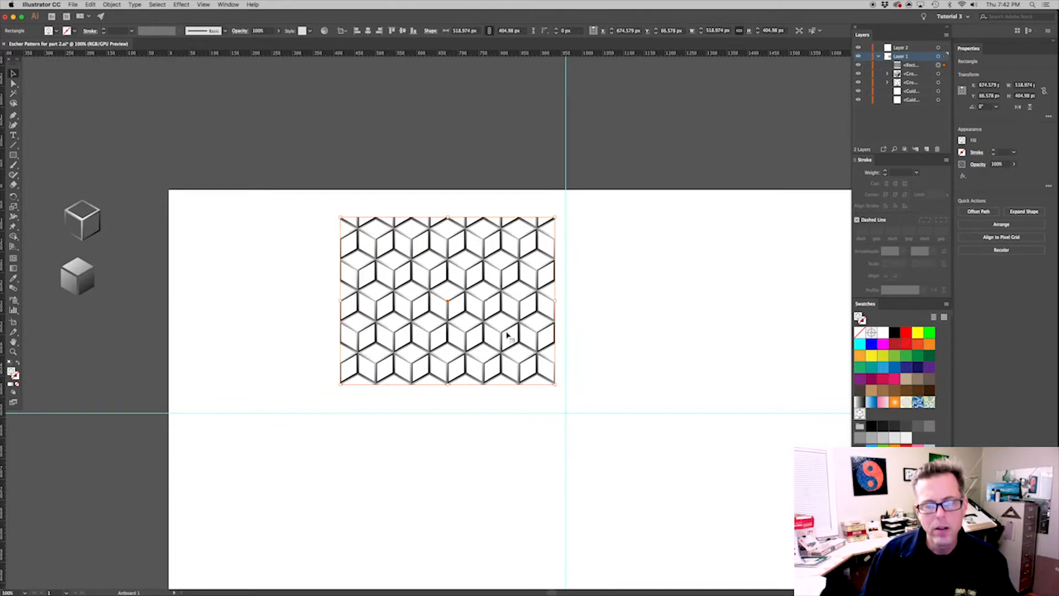
Turn Transform Pattern Tiles back on in the general preferences
key("super+k")
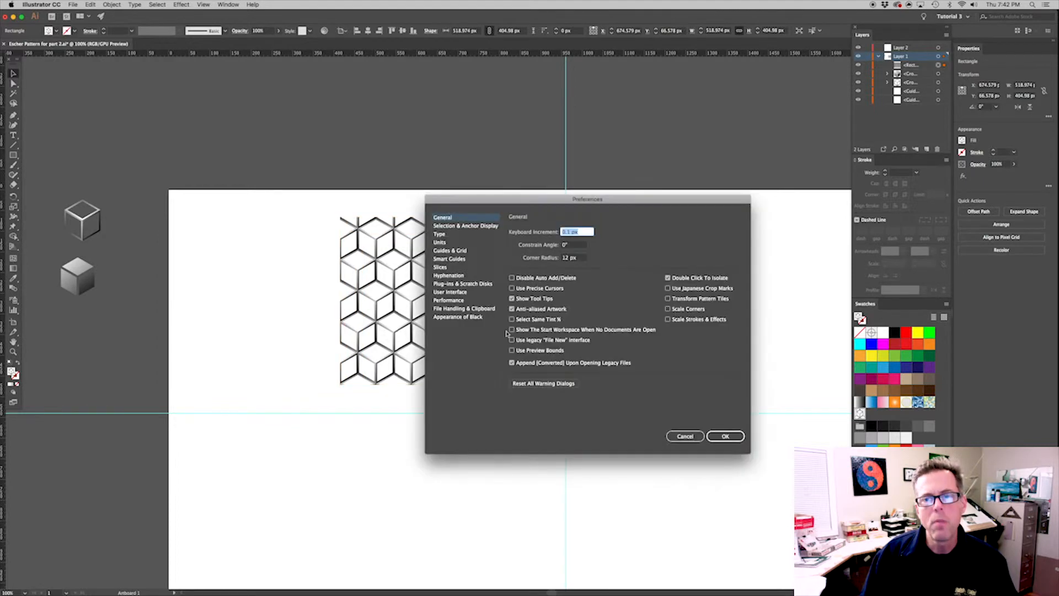
left_click(669, 299)
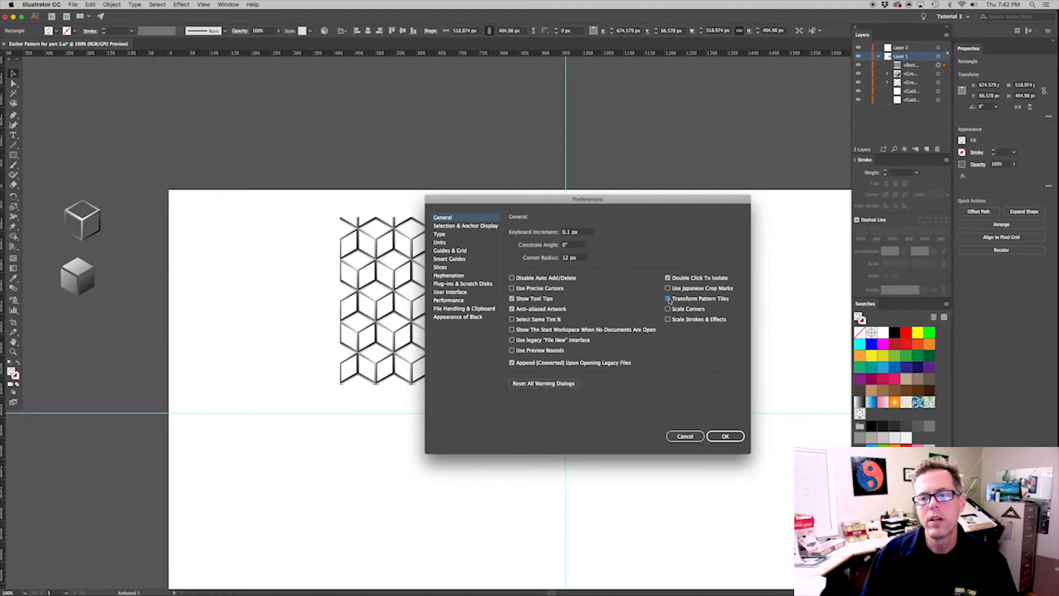
left_click(716, 436)
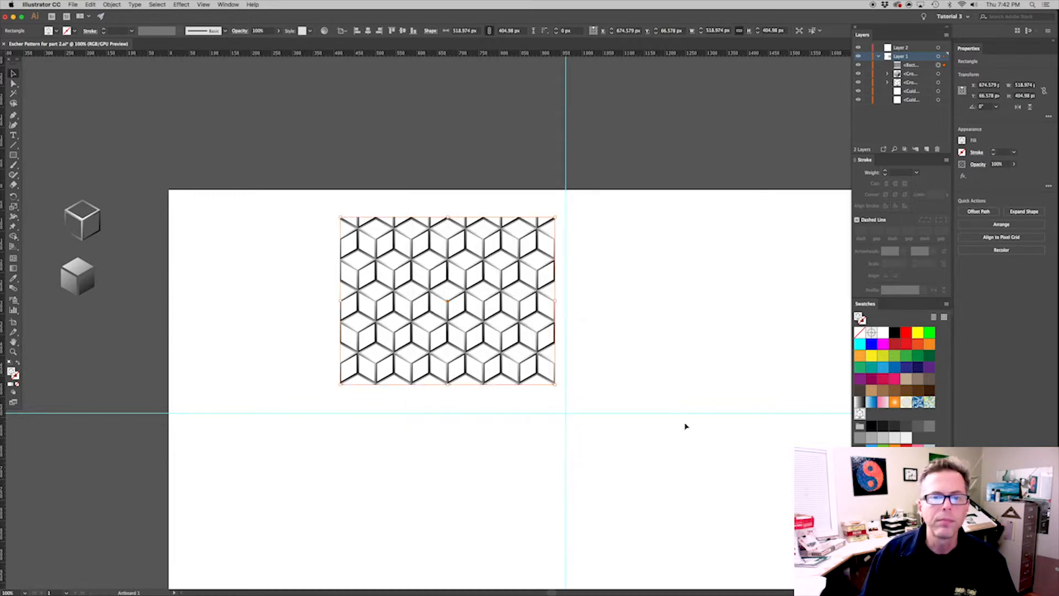
Move the rectangle together with its pattern onto the guide intersection, at about X 959.3 px, Y 335.8 px
left_click_drag(624, 376, 598, 314)
left_click_drag(483, 274, 530, 292)
left_click_drag(495, 258, 542, 351)
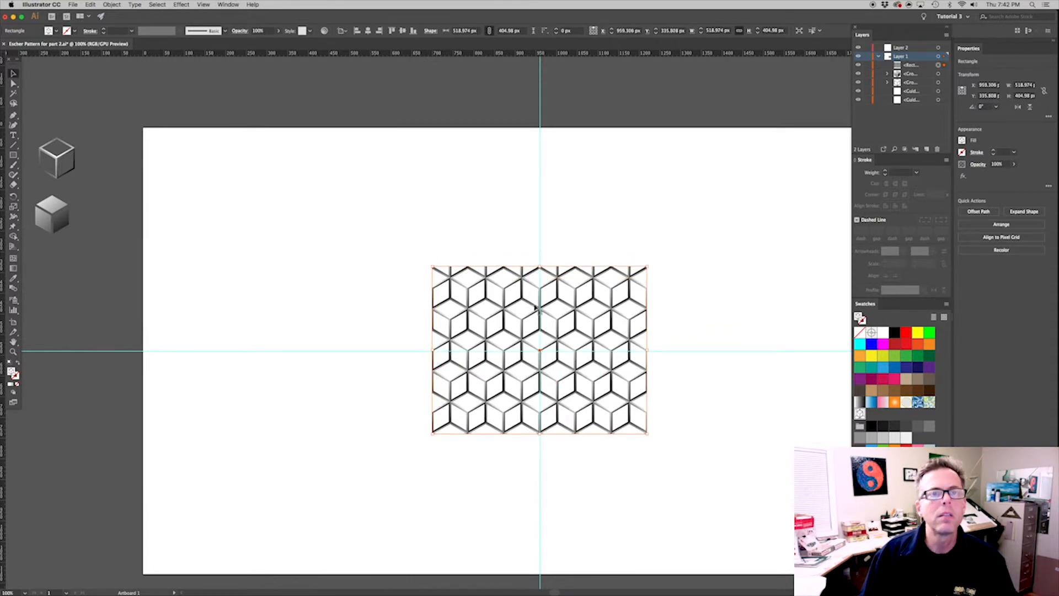
Center the pattern-filled rectangle horizontally and vertically on the artboard, using Align to Artboard
left_click(343, 31)
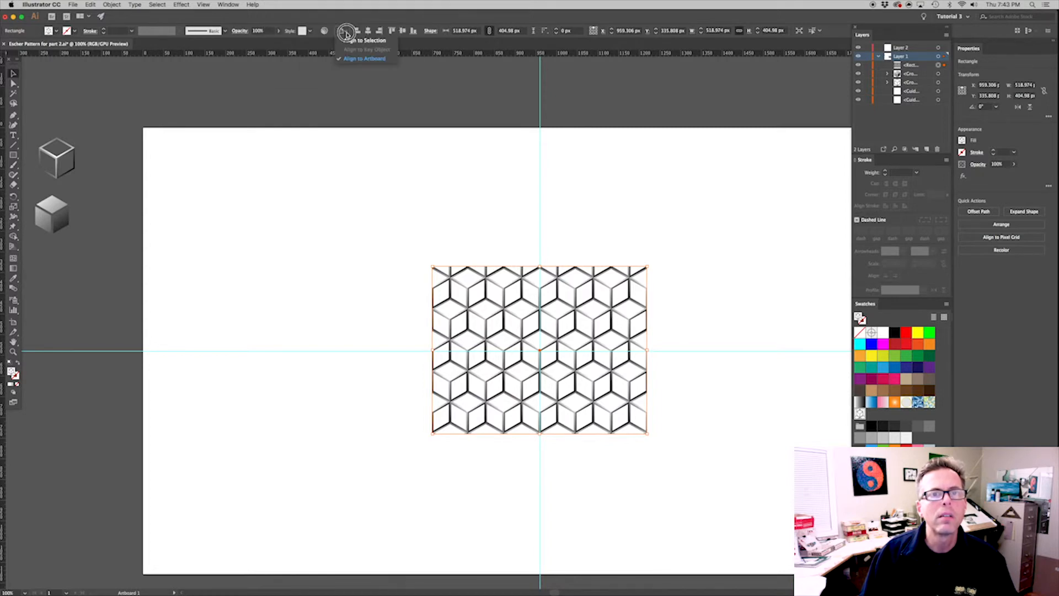
left_click(361, 58)
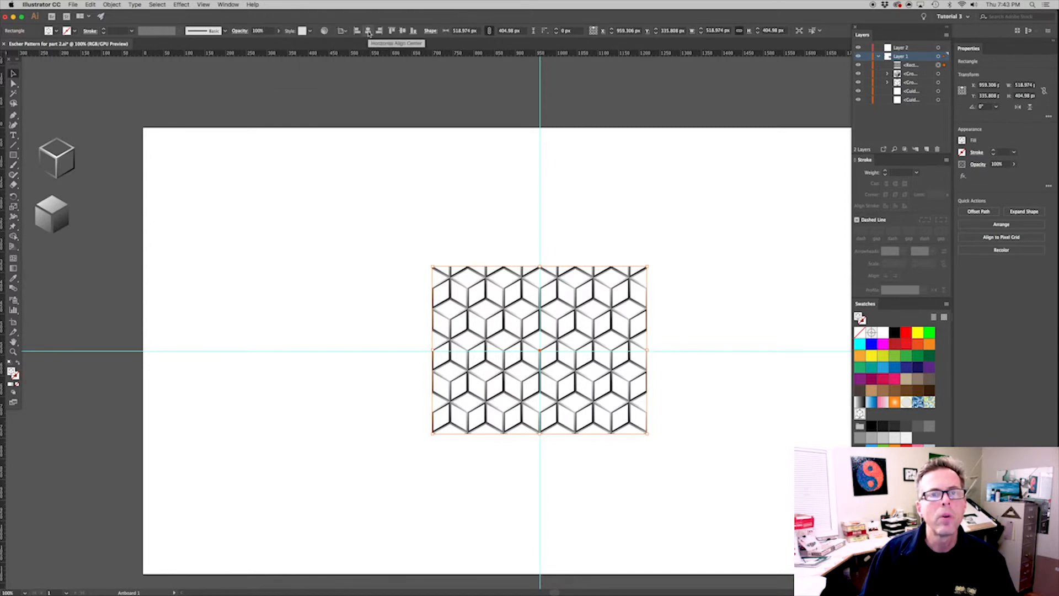
left_click(368, 32)
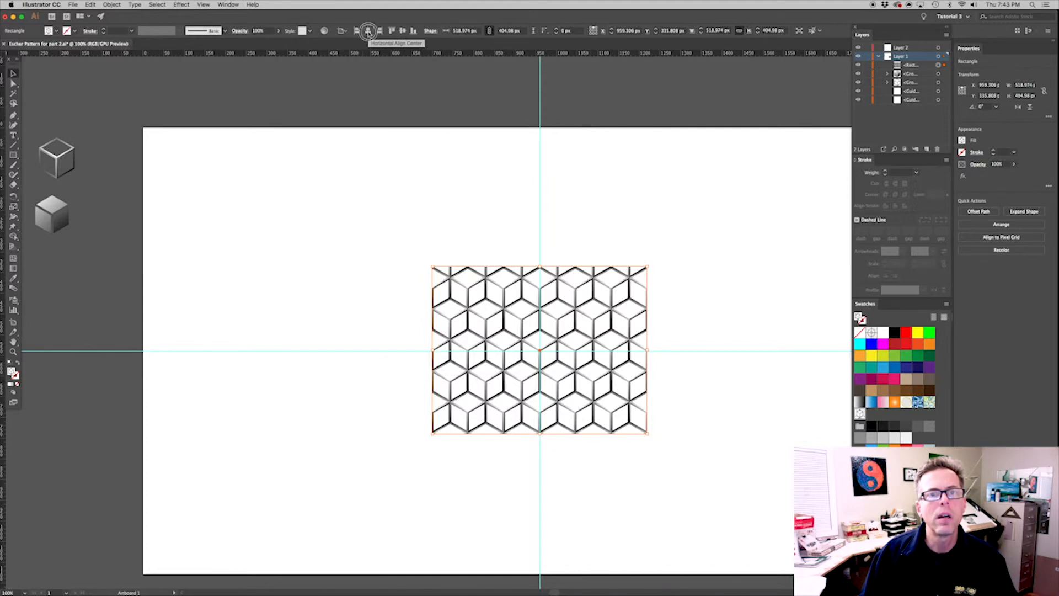
left_click(403, 32)
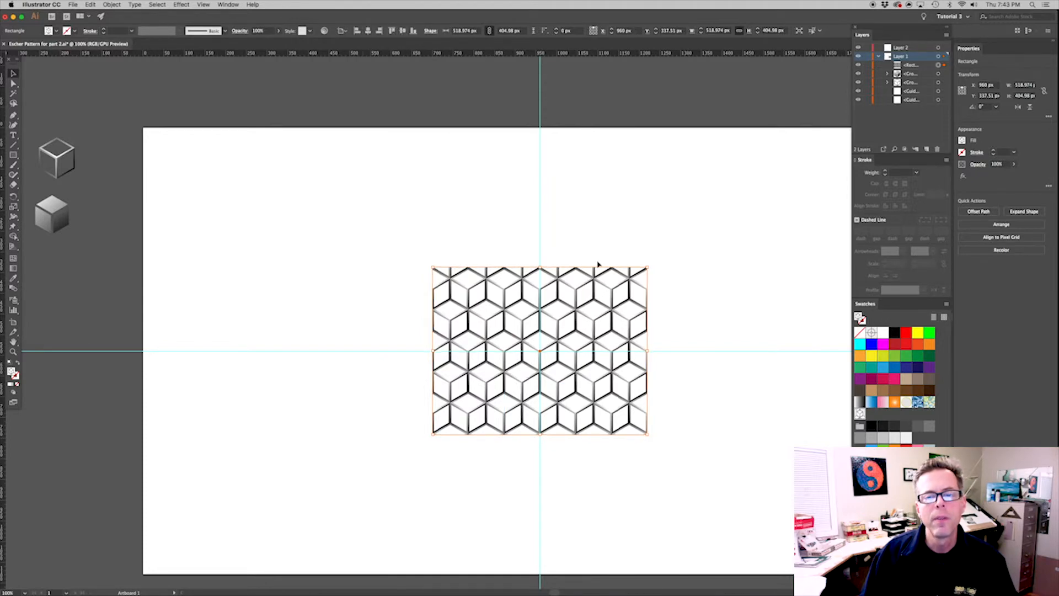
left_click(699, 310)
left_click(611, 356)
Move the two source cubes beside the artboard farther away from its left edge
left_click_drag(606, 358, 555, 322)
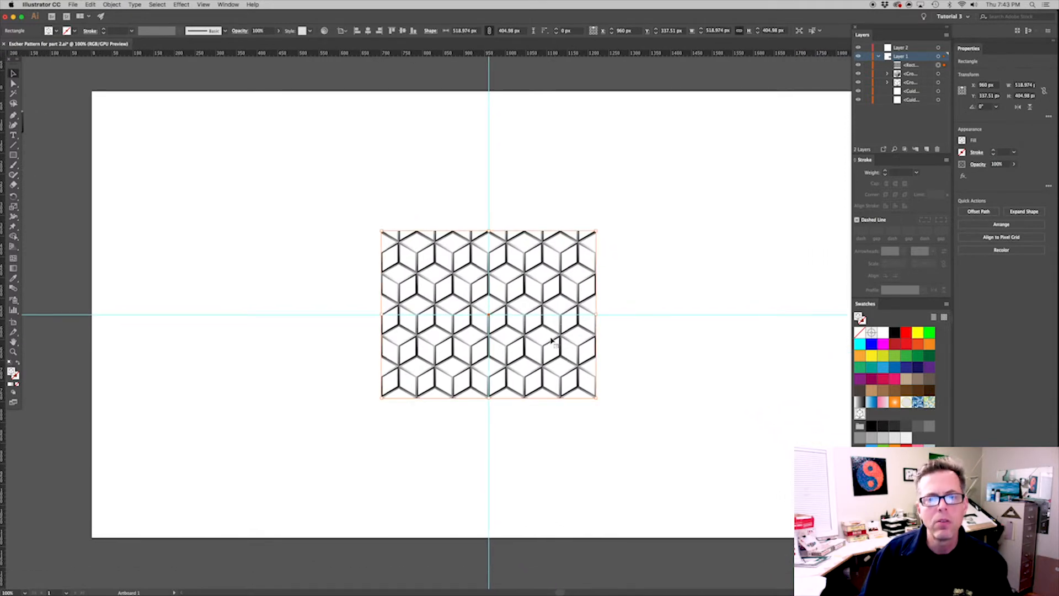
key("super+minus")
key("super+minus")
left_click_drag(246, 249, 180, 245)
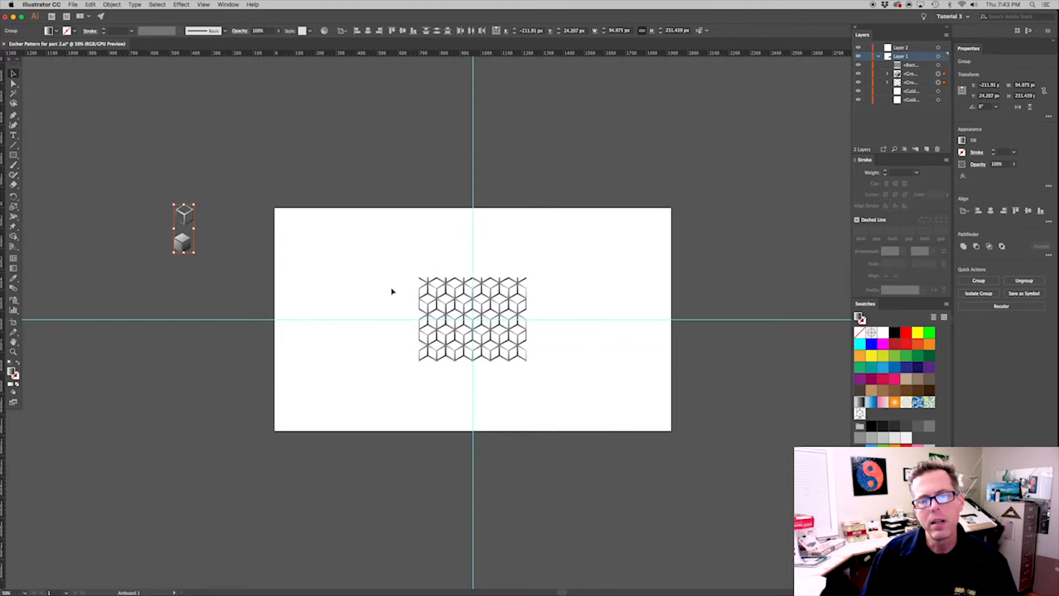
Try enlarging the rectangle together with its pattern about its center to 2383.078 px wide, and undo the scaling
left_click(526, 283)
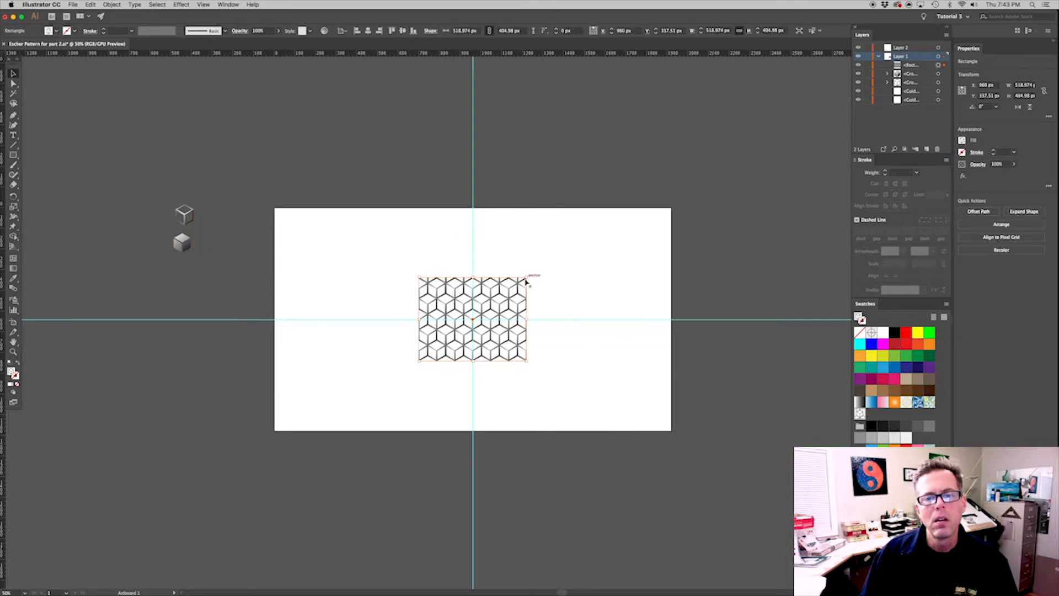
left_click_drag(528, 276, 718, 124)
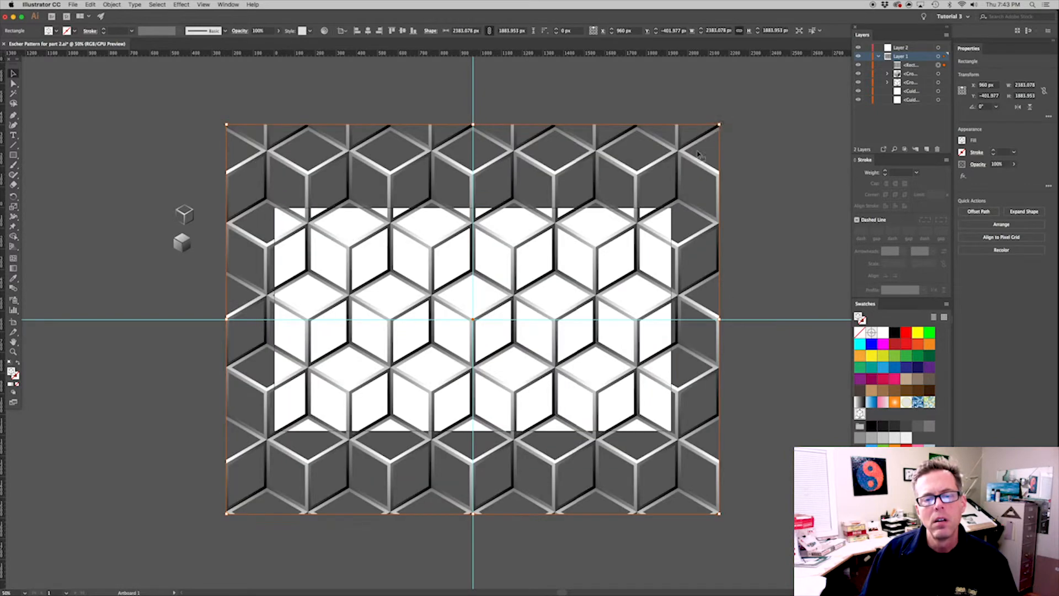
key("super+z")
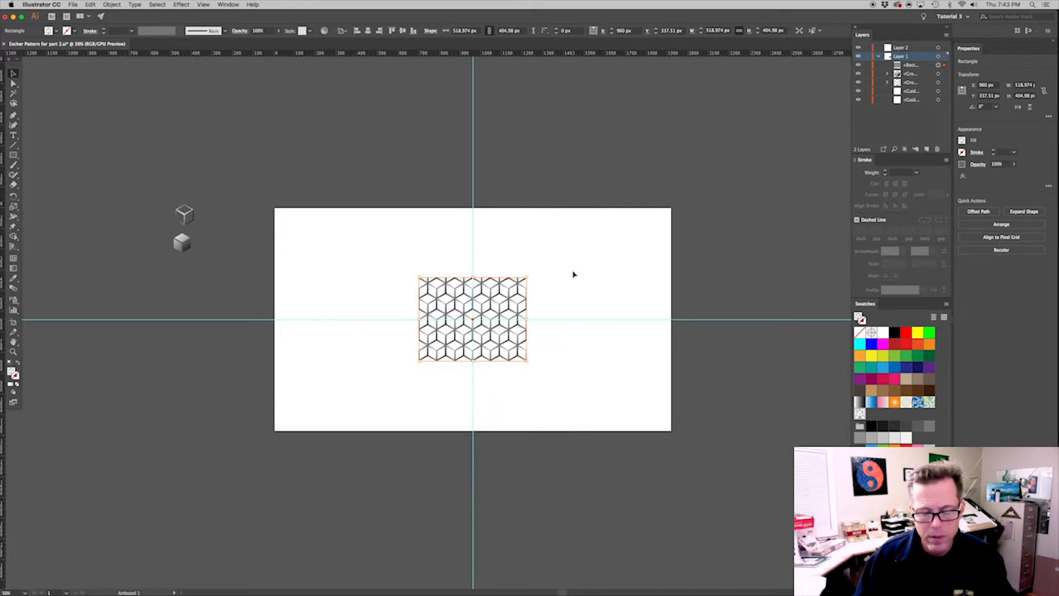
Turn off Transform Pattern Tiles in the general preferences
key("super+k")
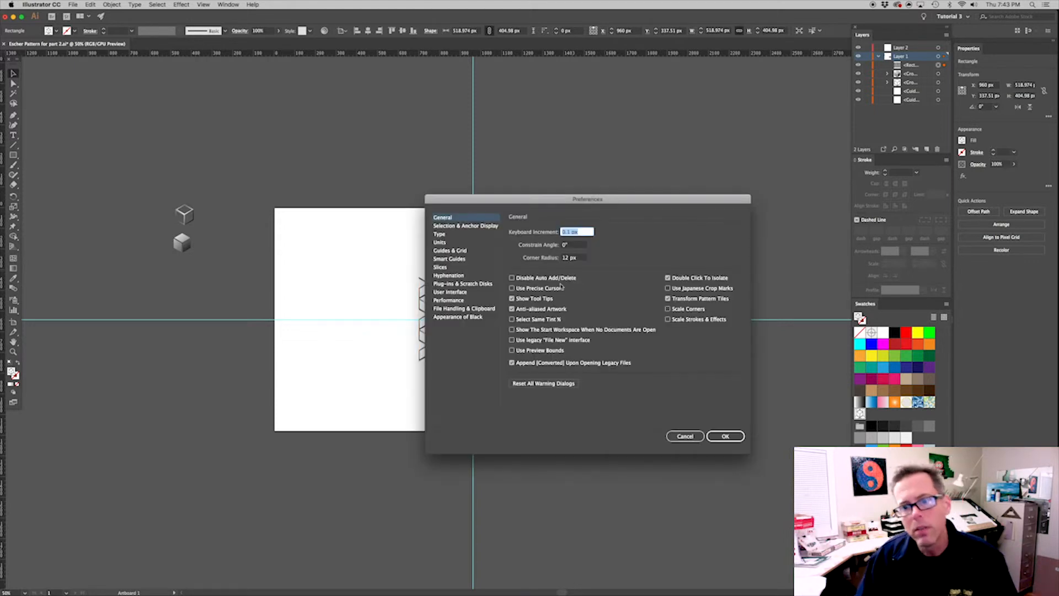
left_click(668, 299)
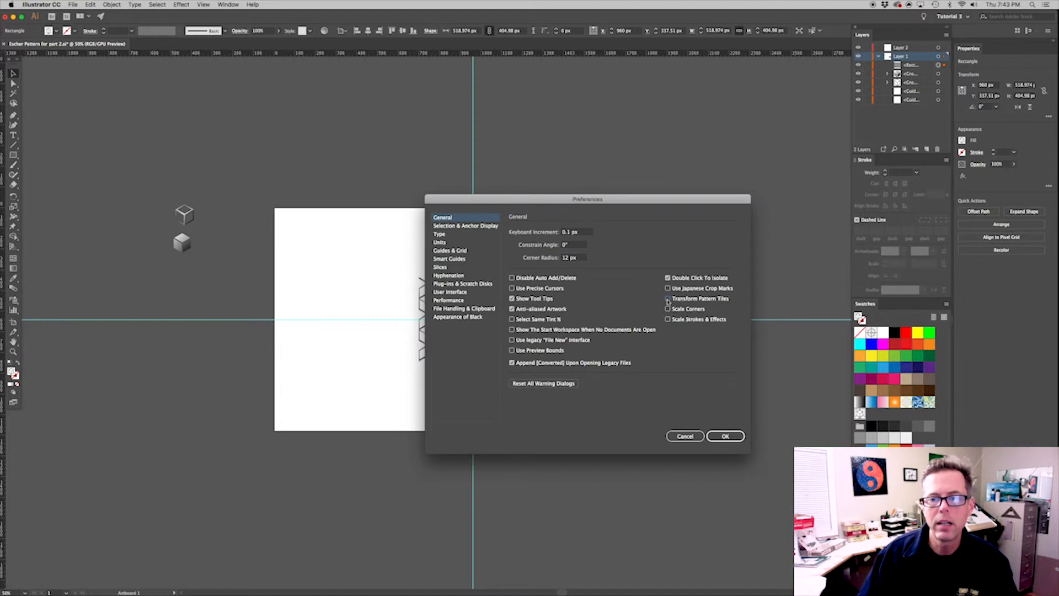
left_click(724, 435)
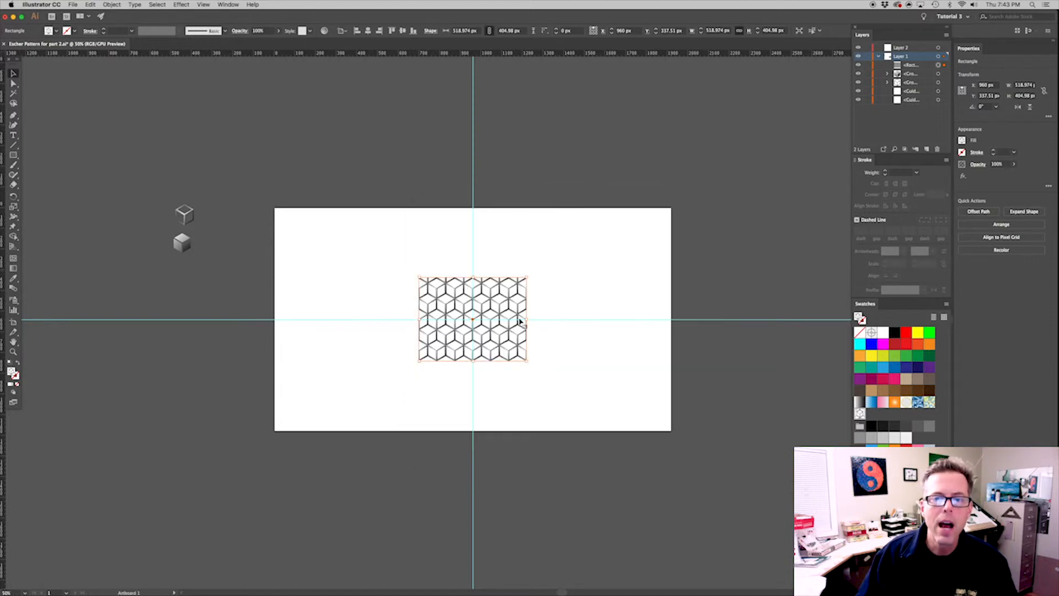
Enlarge the rectangle about its center to about 2327.7 by 1711.5 px, past the artboard, and check its center against the cube corner
left_click_drag(528, 275, 714, 142)
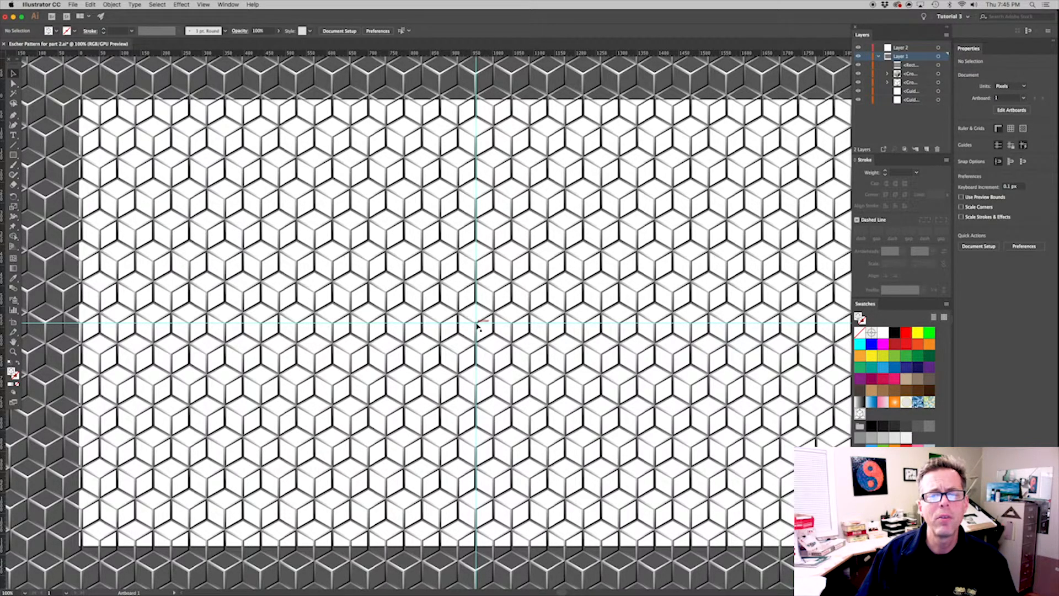
left_click(485, 322)
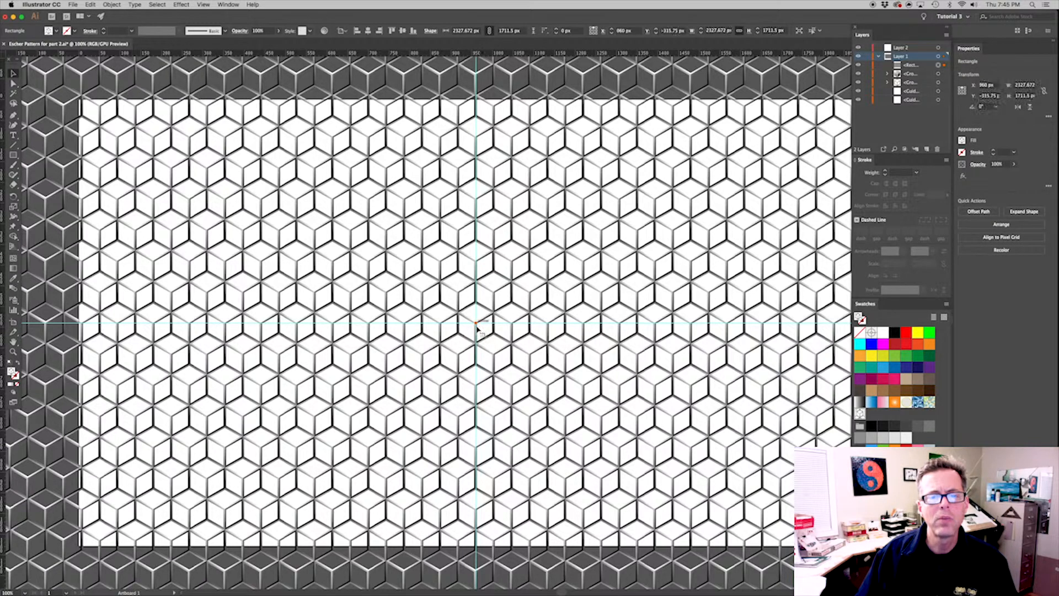
key("super+minus")
key("super+minus")
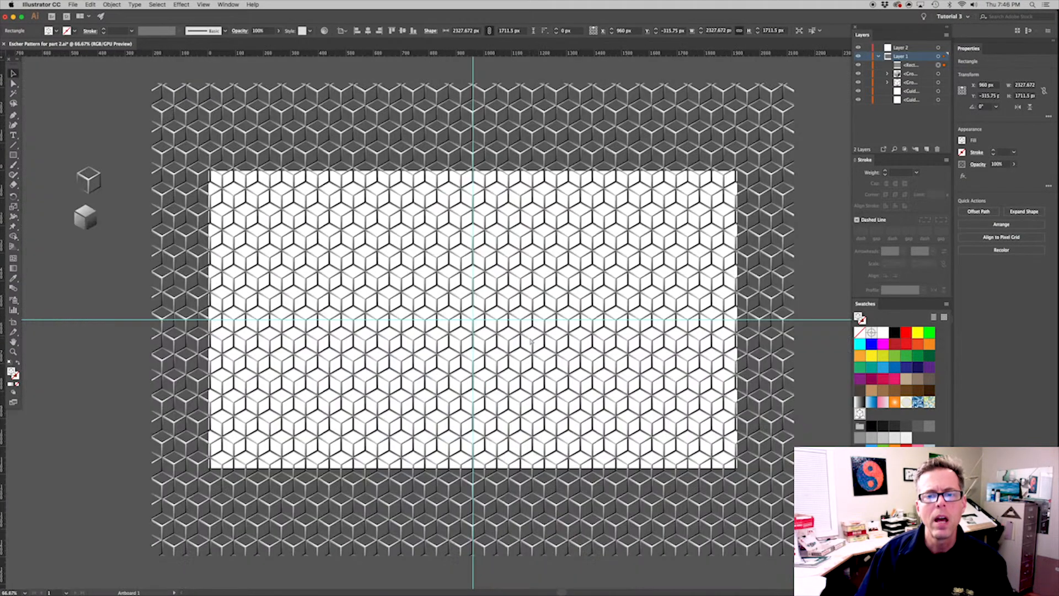
key("super+plus")
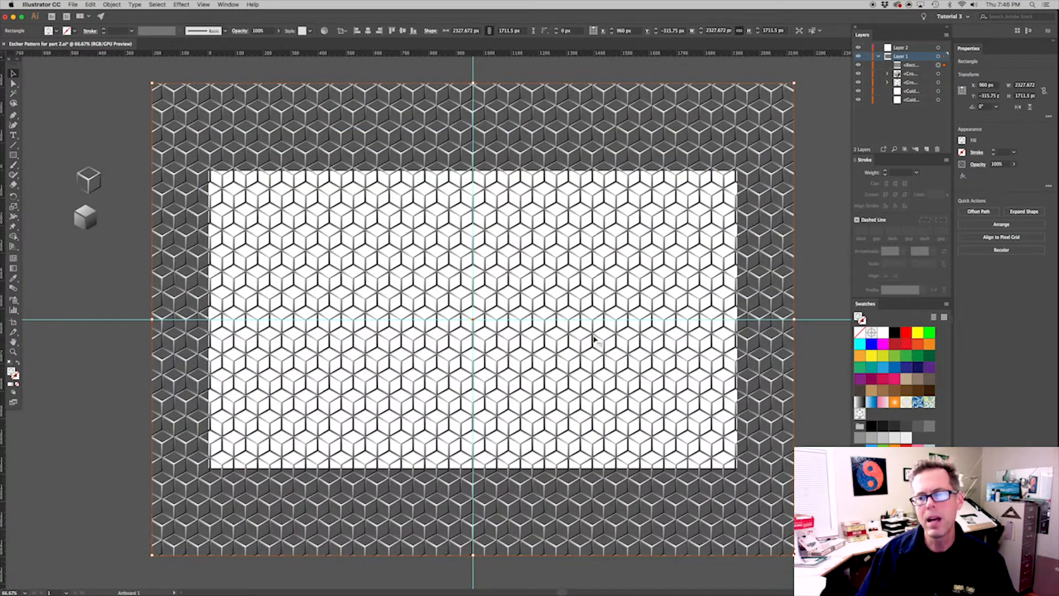
Switch Transform Pattern Tiles on again in the general preferences
left_click(808, 370)
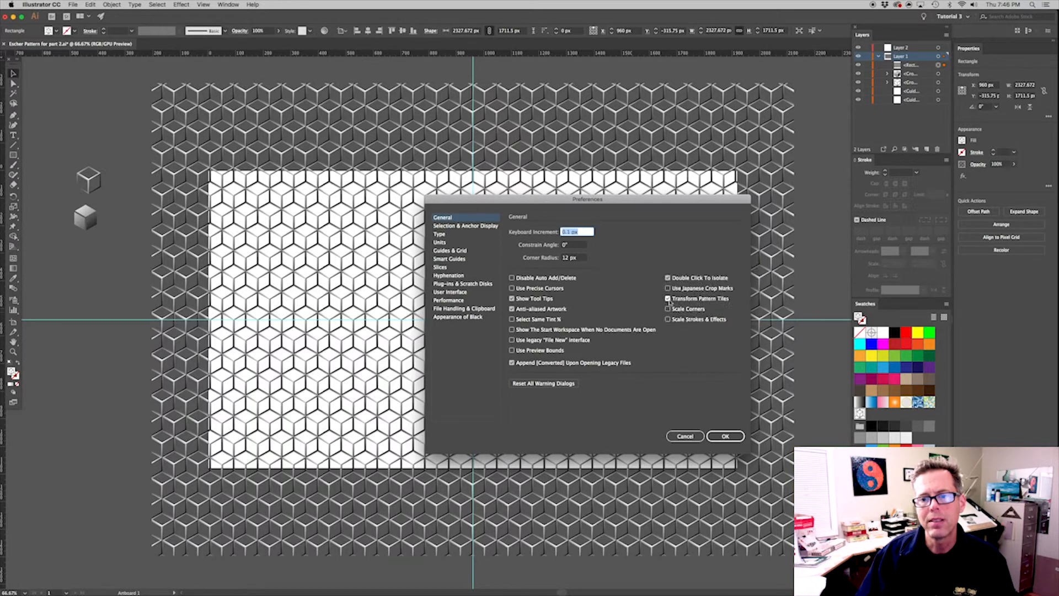
left_click(725, 436)
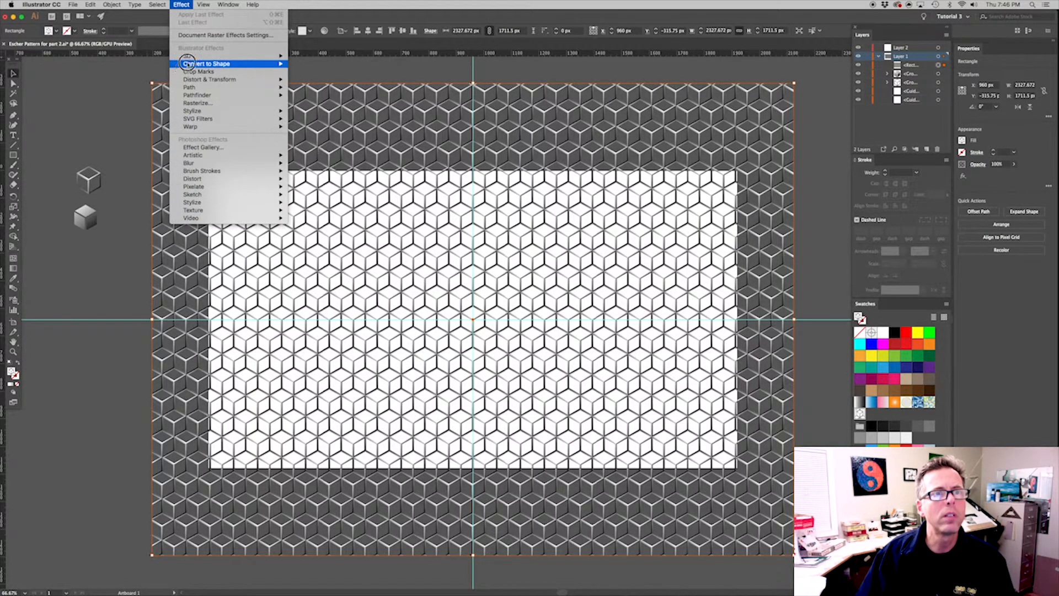
Start a Transform effect on the rectangle with a rotation angle of 1° and its preview on
mouse_move(258, 78)
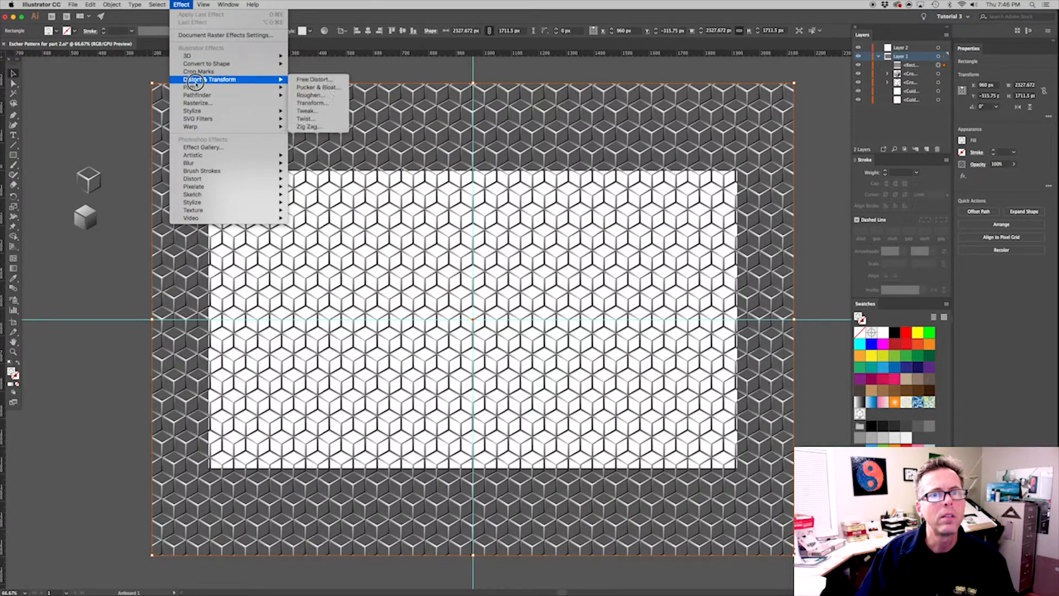
left_click(311, 102)
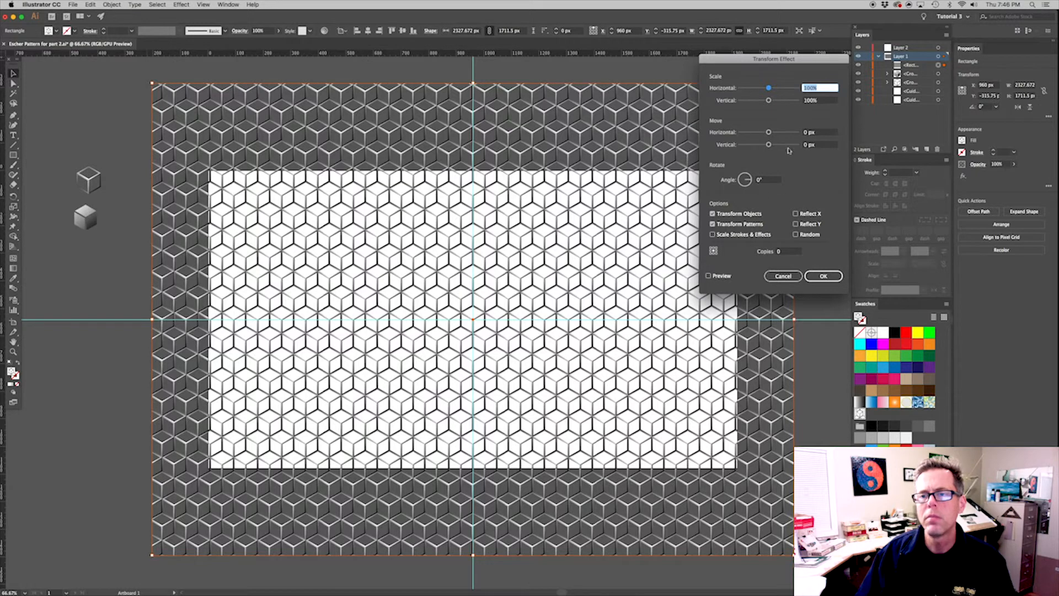
left_click_drag(766, 181, 719, 178)
type("1")
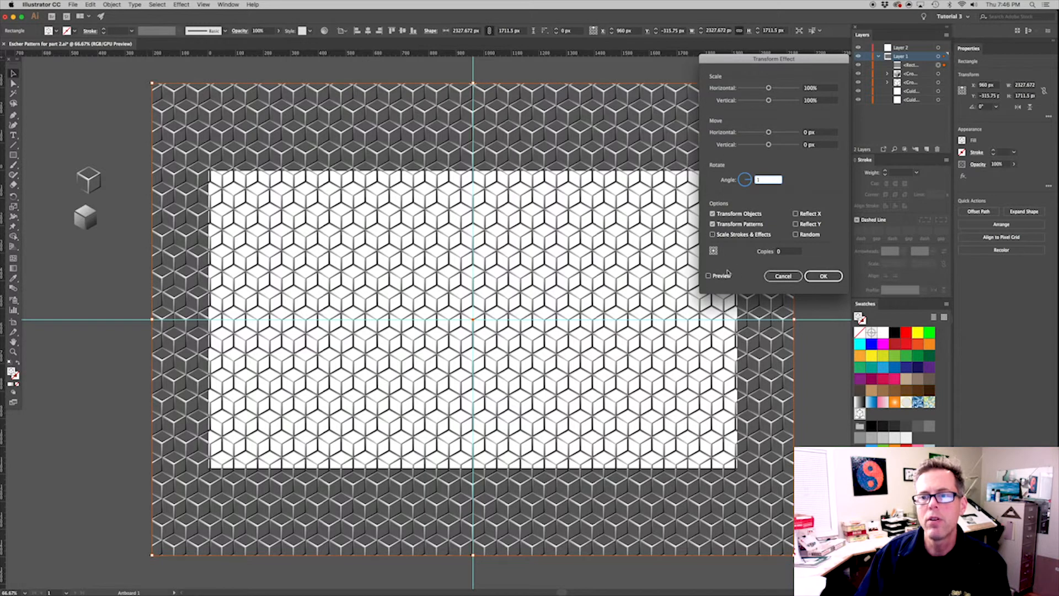
left_click(709, 276)
Raise the Transform effect's number of copies to 107 and apply the effect
left_click(787, 253)
key("Up")
key("Up")
key("Up")
key("Up")
key("Up")
key("Up")
key("Up")
key("Up")
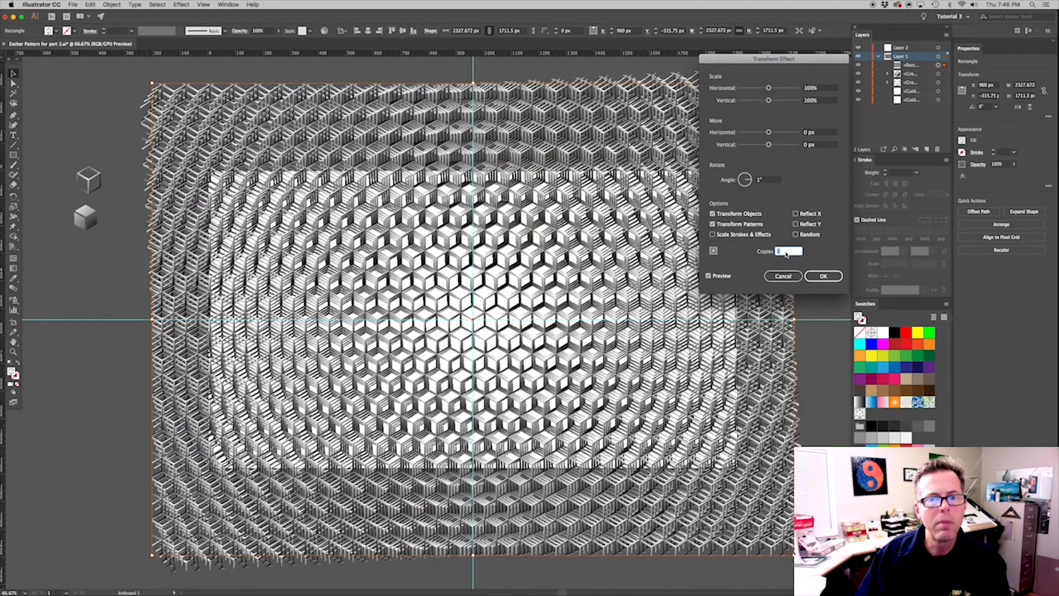
key("Up")
key("Up")
key("Up")
key("Up")
key("Up")
key("Up")
key("Up")
key("Up")
key("Up")
key("Up")
key("Up")
key("Up")
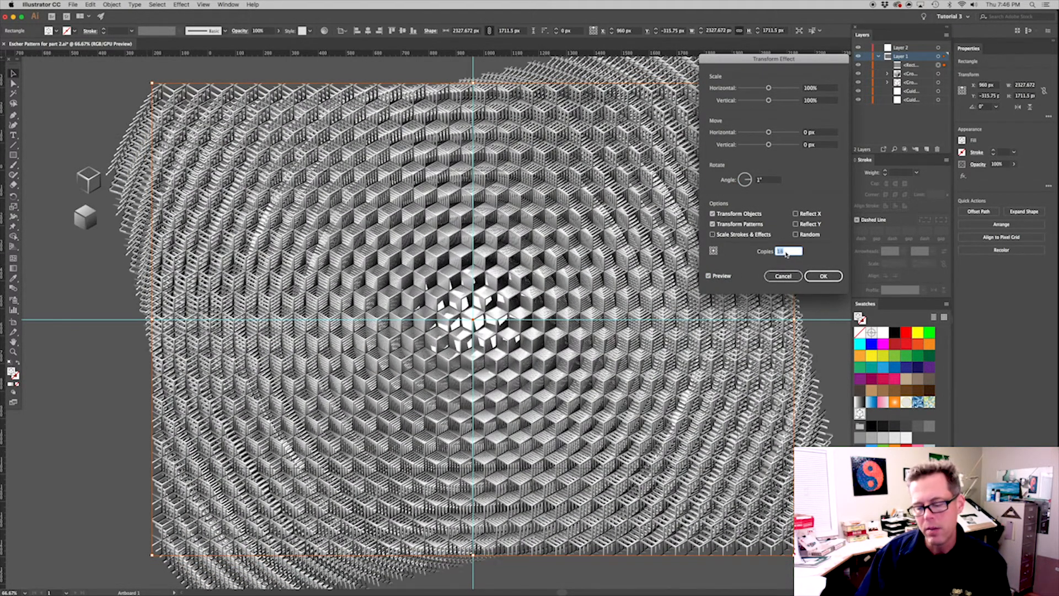
key("Up")
key("Up")
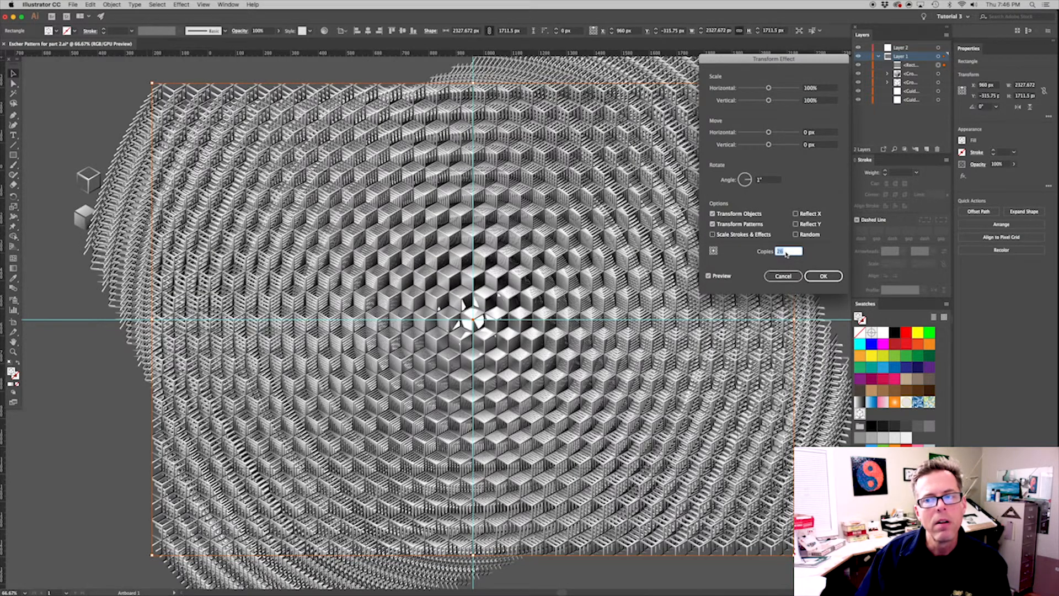
key("Up")
key("Up")
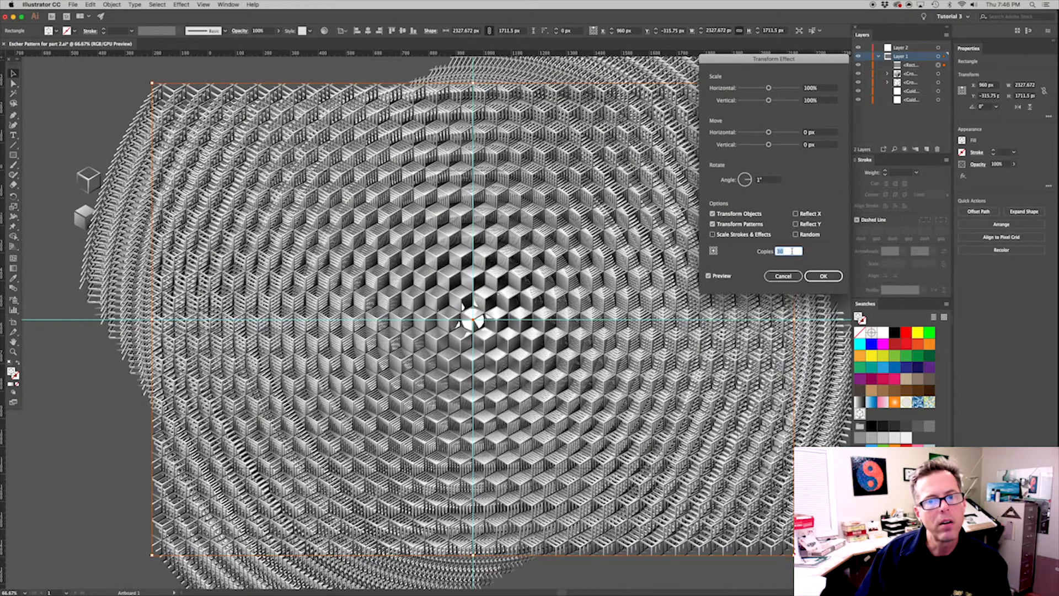
key("Up")
key("Up")
key("Up")
key("Up")
key("Up")
key("Up")
key("Up")
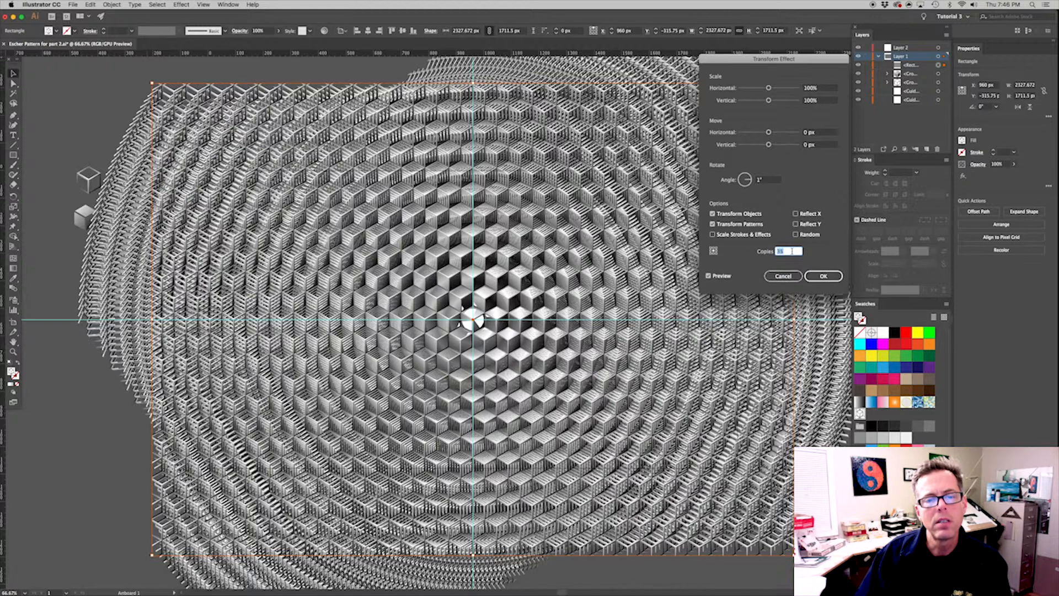
key("Up")
key("Up")
key("Up")
key("Up")
key("Up")
key("Up")
key("Up")
key("Up")
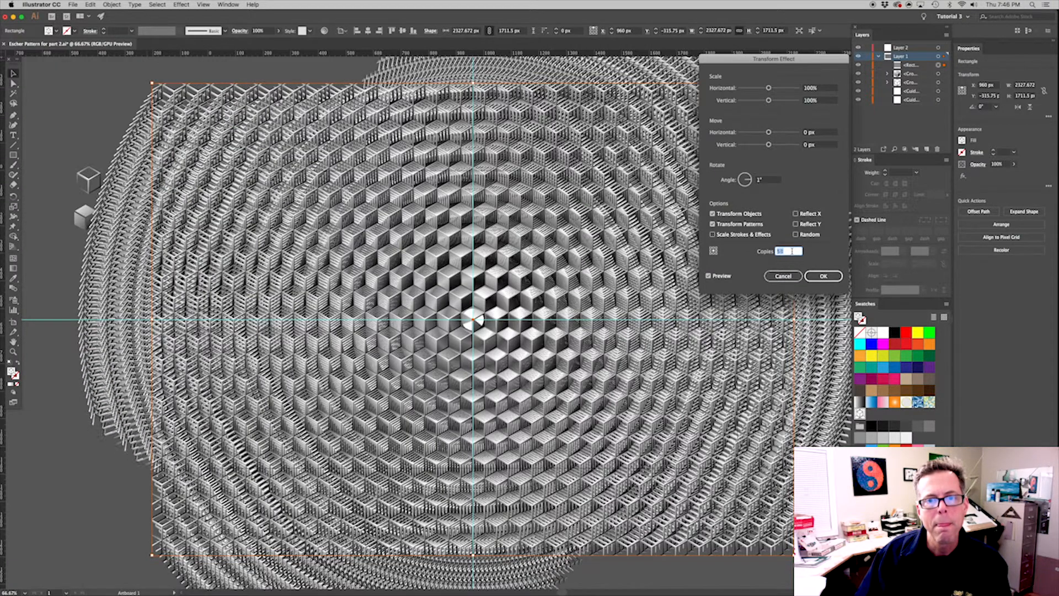
key("Up")
key("Up")
key("Up")
key("Up")
key("Up")
key("Up")
key("Up")
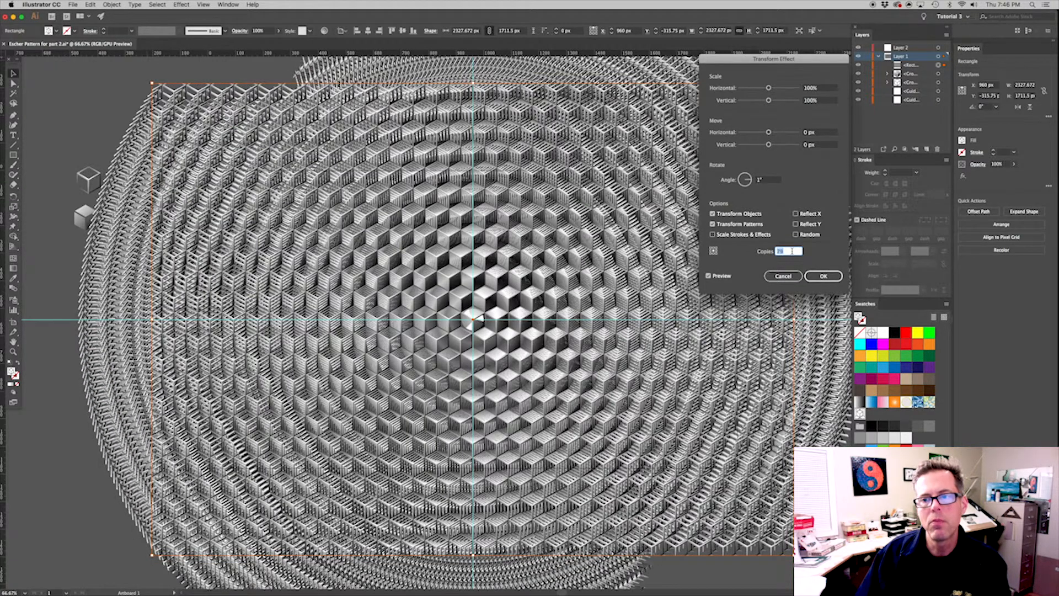
key("Up")
key("Up")
key("Up")
key("Up")
key("Up")
key("Up")
key("Up")
key("Up")
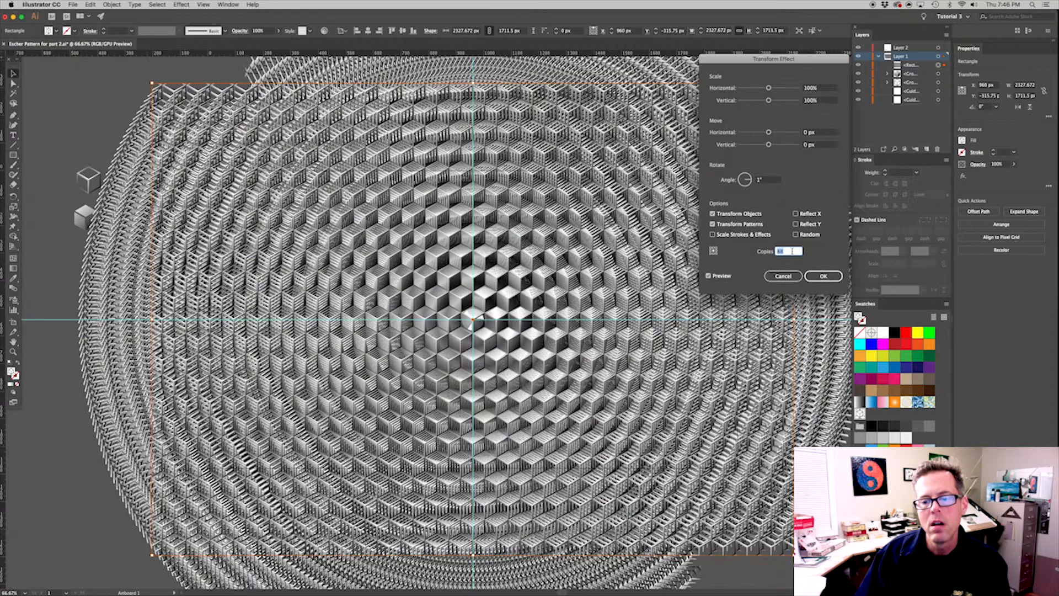
key("Up")
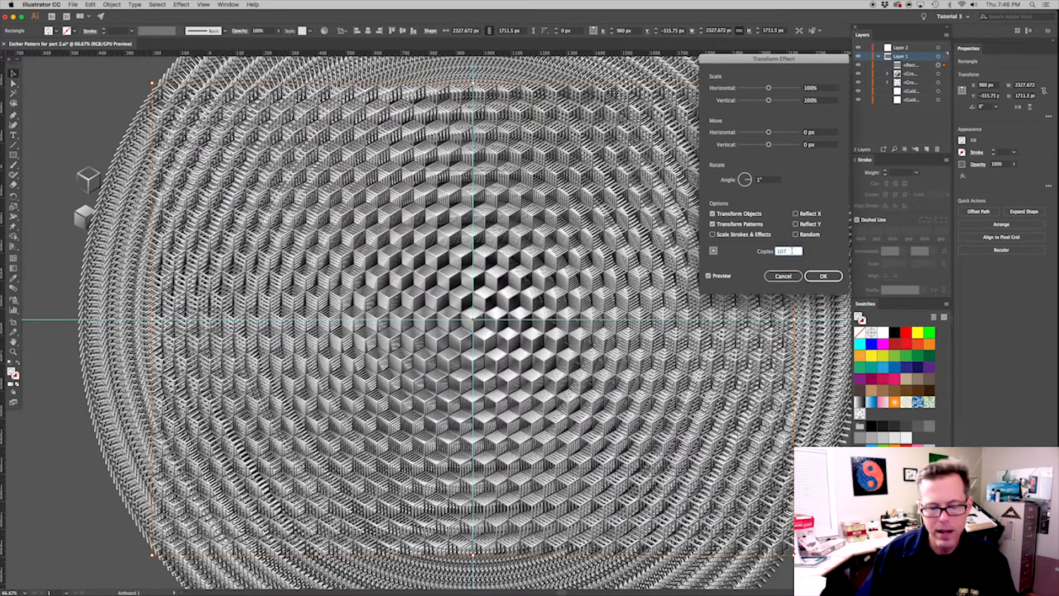
key("Return")
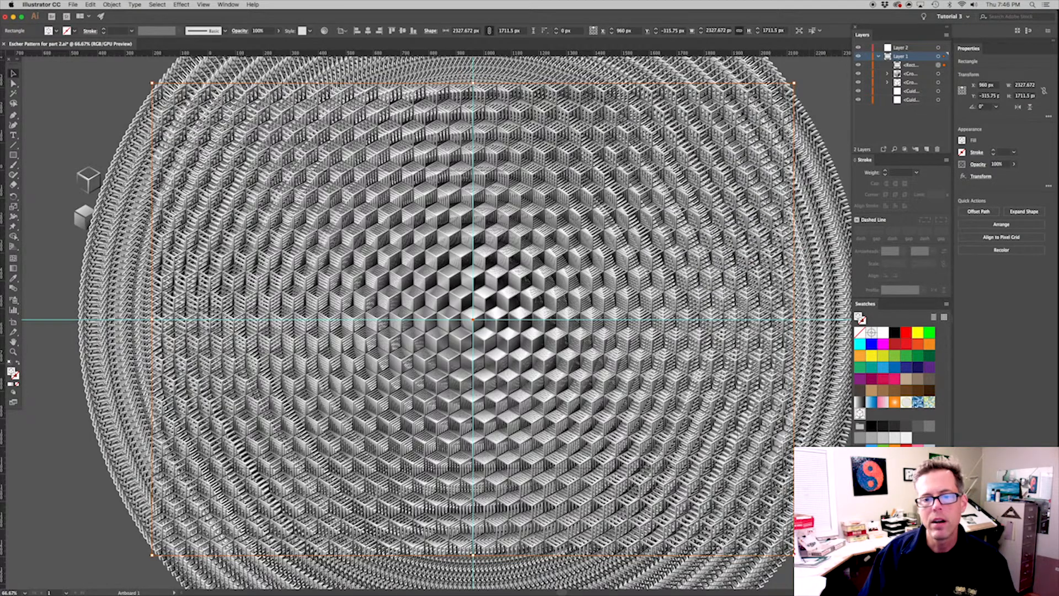
Deselect the artwork, hide the panels, and examine the rotated cube pattern at 100%, at its outer edge and up close at its center
key("super+shift+a")
key("super+1")
key("Tab")
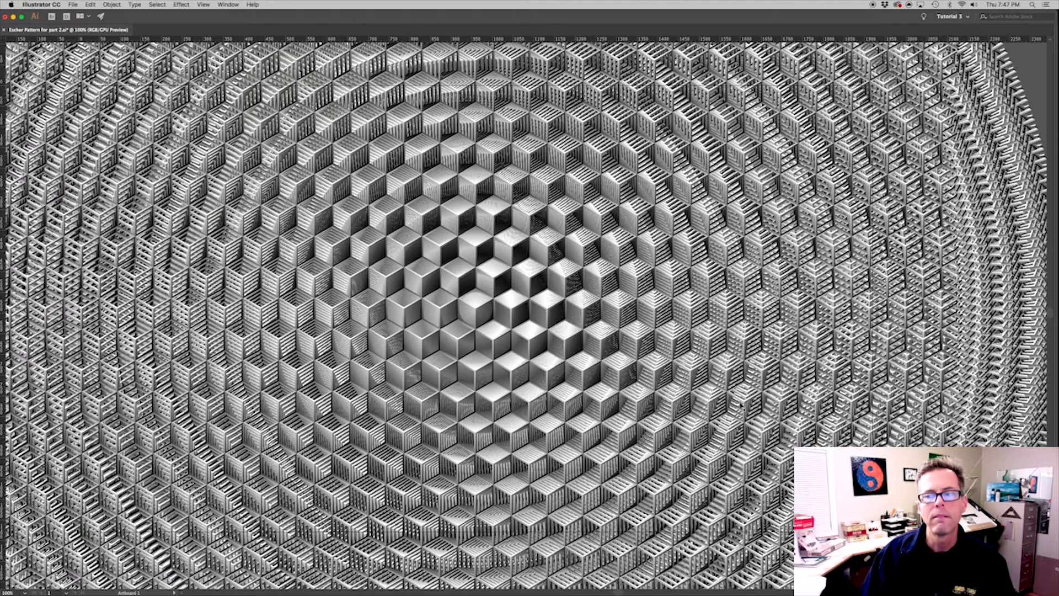
left_click_drag(977, 353, 749, 376)
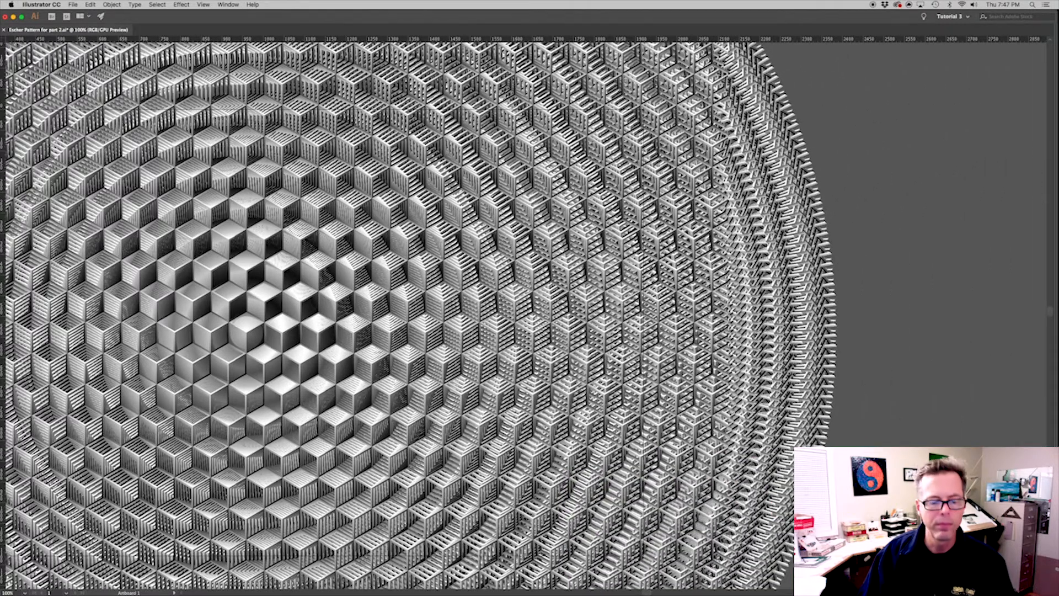
key("super+1")
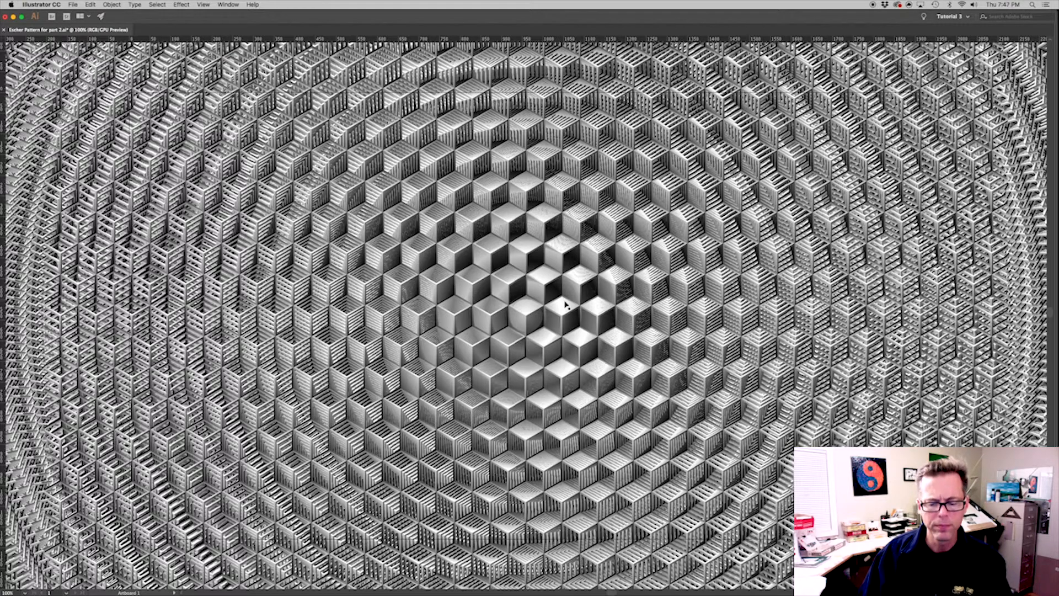
key("super+minus")
left_click_drag(494, 287, 570, 353)
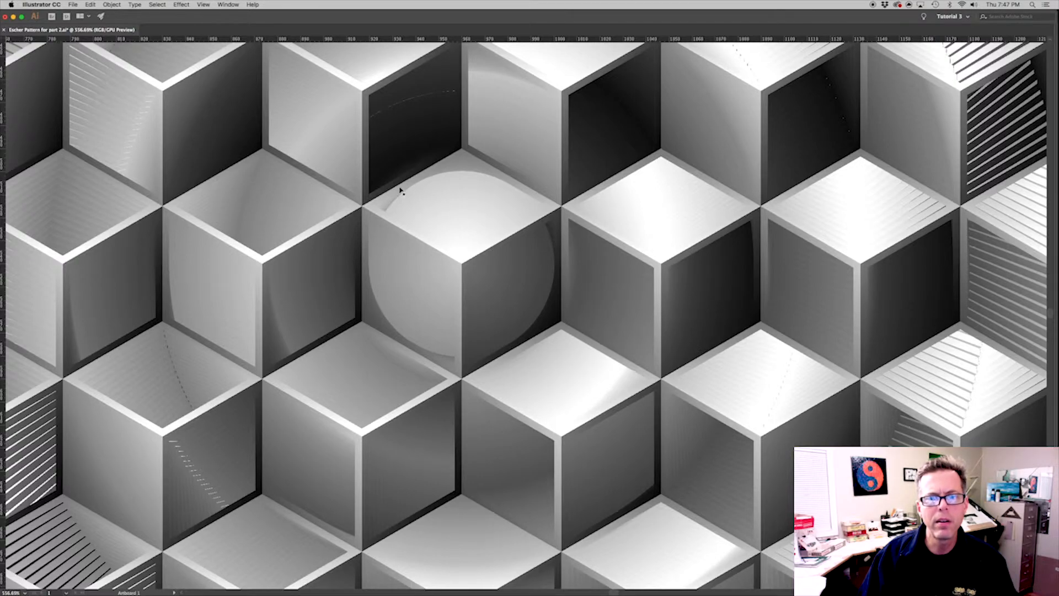
Move the shaded cube group from beside the artwork to the rotated pattern's center, and place it above the rectangle in Layer 1
key("super+1")
key("super+minus")
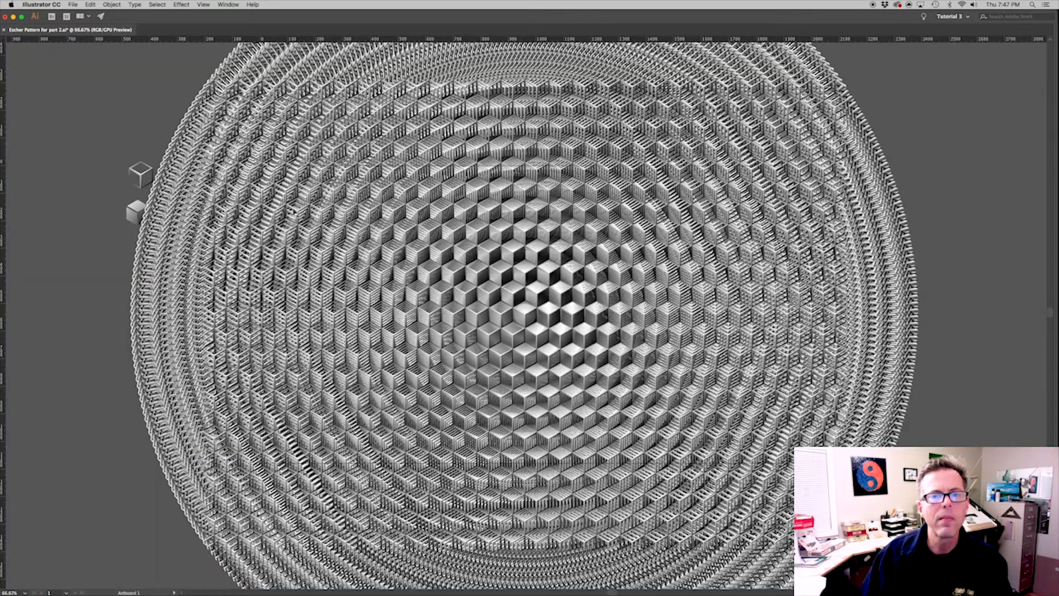
left_click(135, 215)
left_click_drag(134, 218, 118, 206)
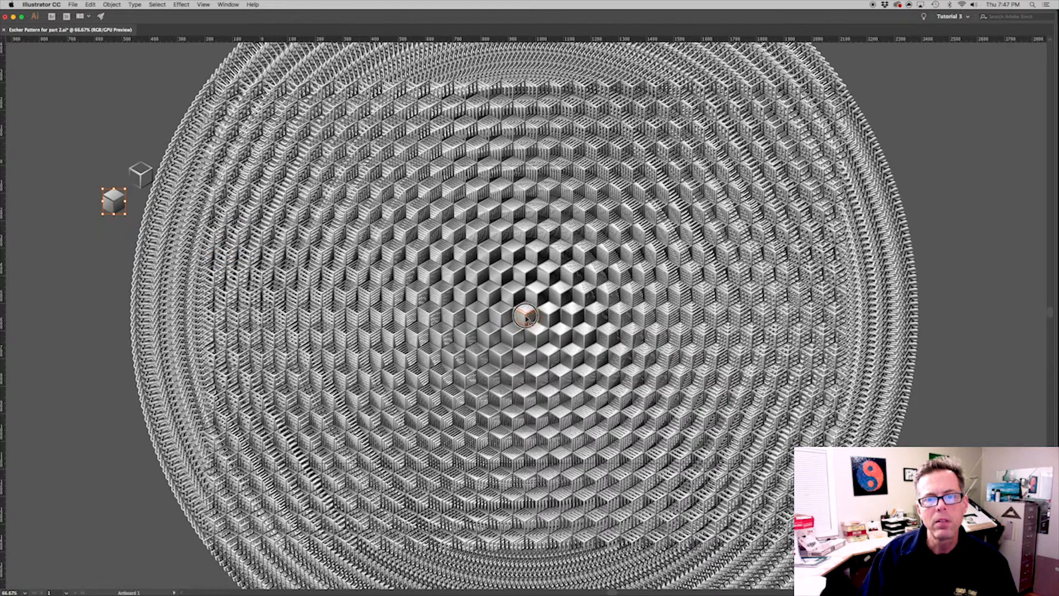
key("super+x")
key("super+v")
left_click_drag(588, 365, 452, 271)
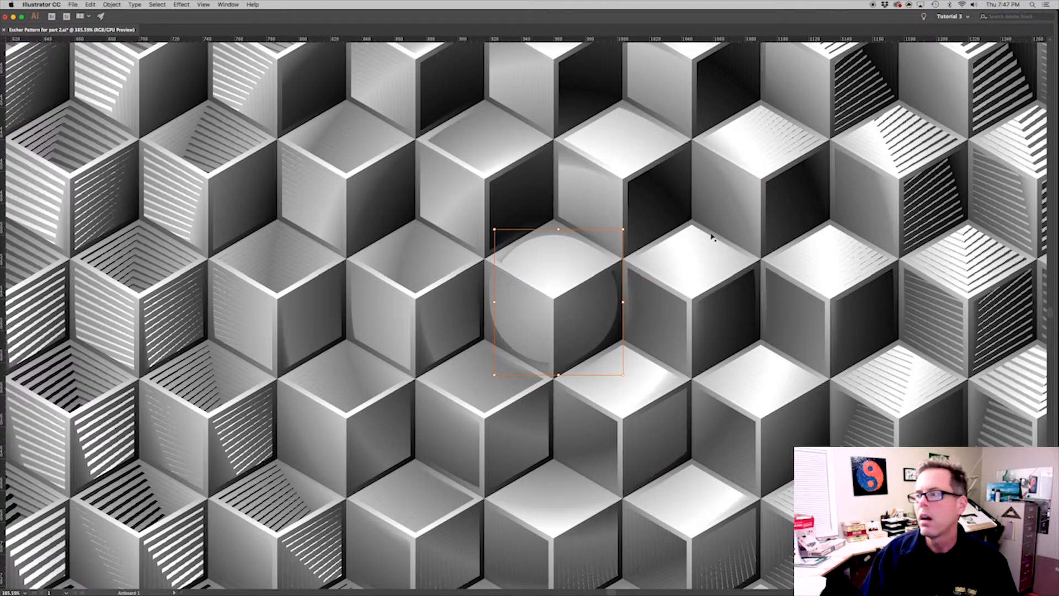
key("Tab")
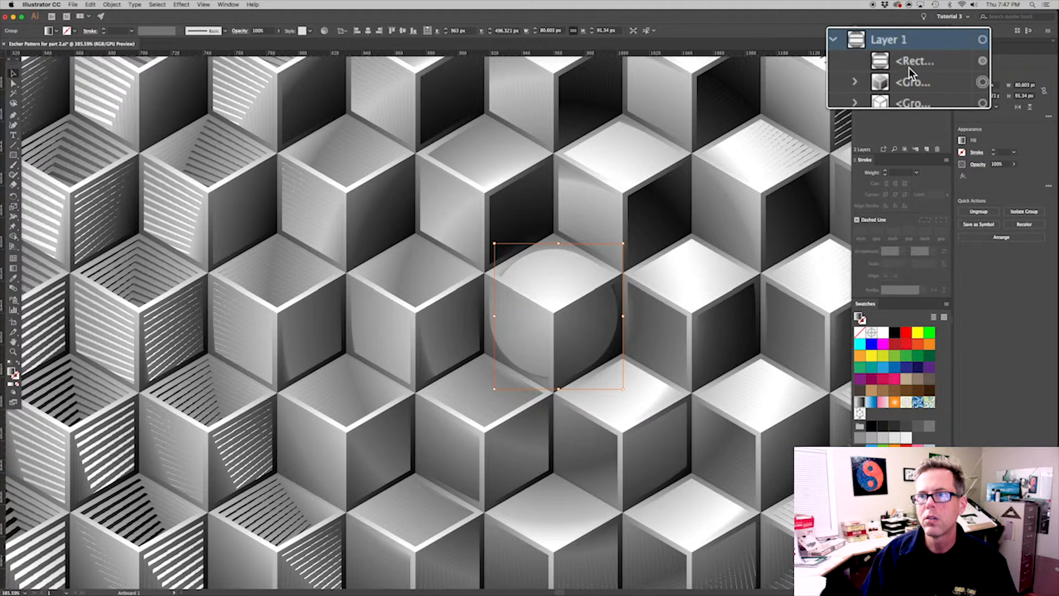
left_click_drag(908, 65, 909, 63)
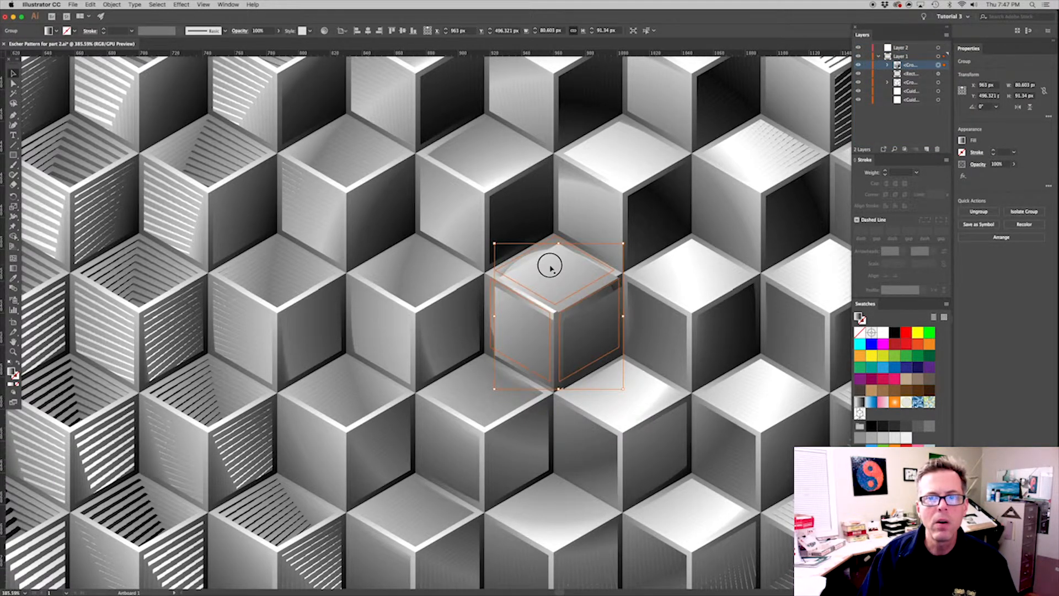
Align the shaded cube precisely over the pattern's central cube in 0.1 px keyboard-increment nudges, and deselect it
left_click_drag(549, 271, 549, 271)
left_click_drag(673, 390, 454, 216)
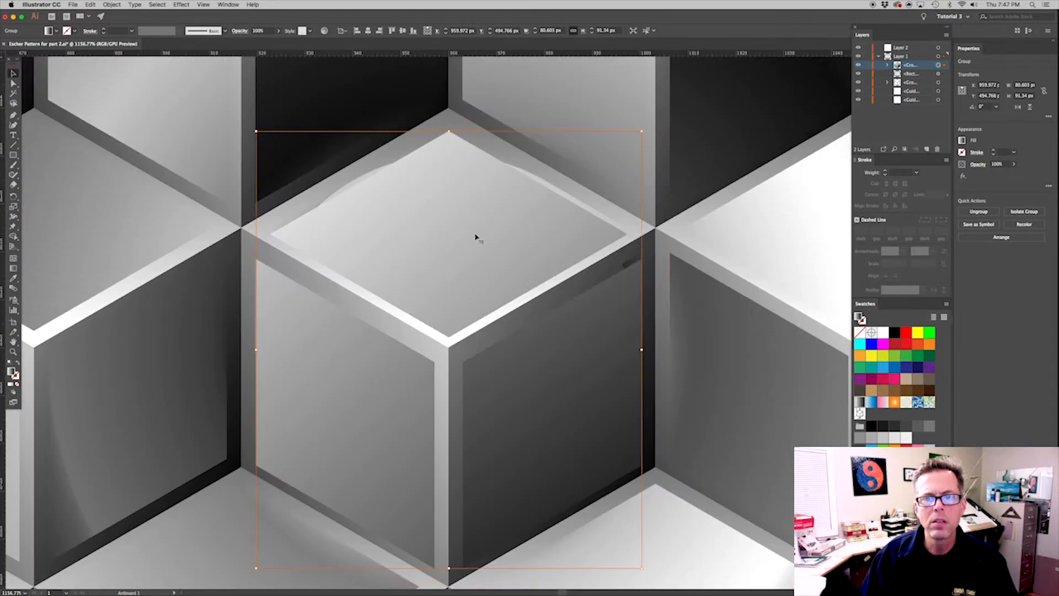
key("Up")
key("Up")
key("Up")
key("Up")
key("Up")
key("Up")
key("Up")
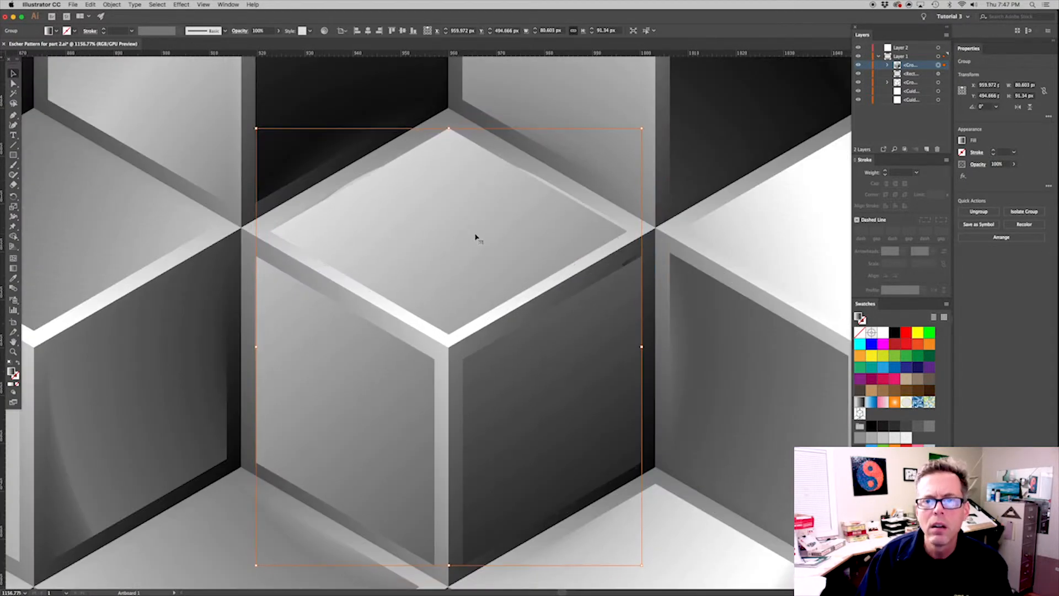
key("ctrl+k")
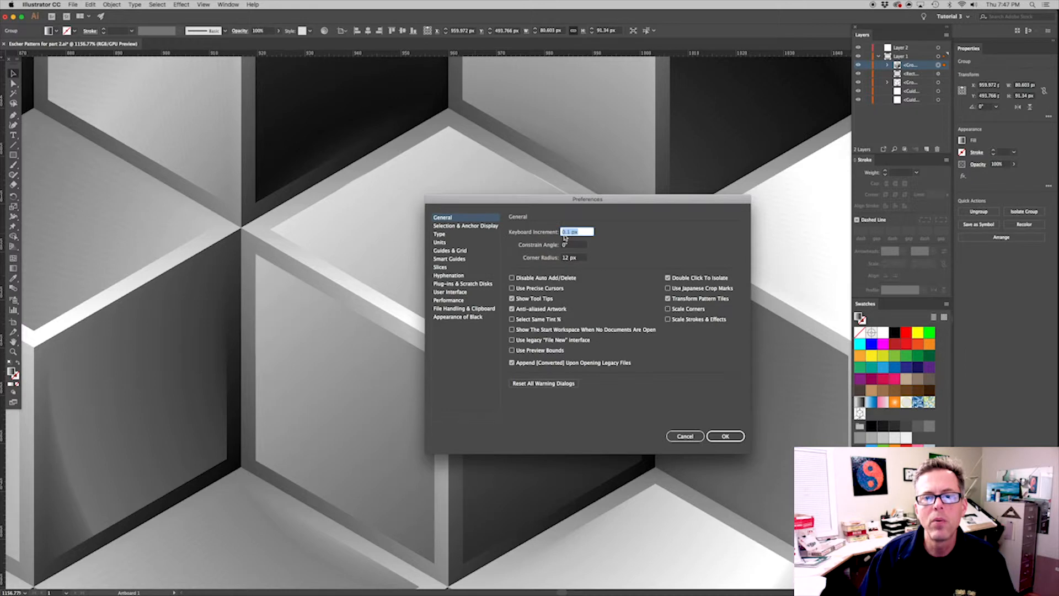
left_click(721, 436)
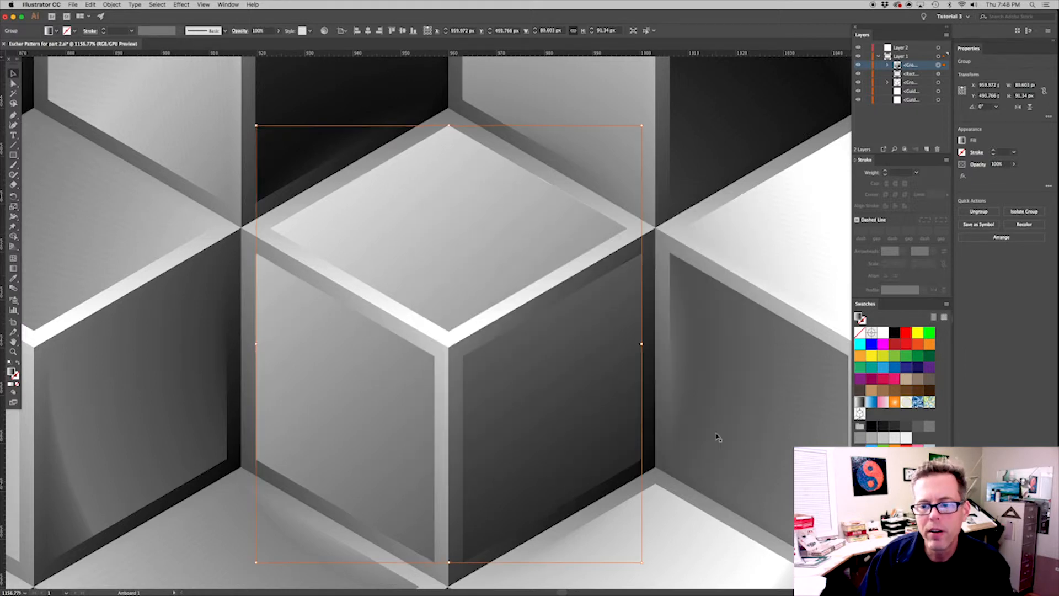
key("Down")
key("Down")
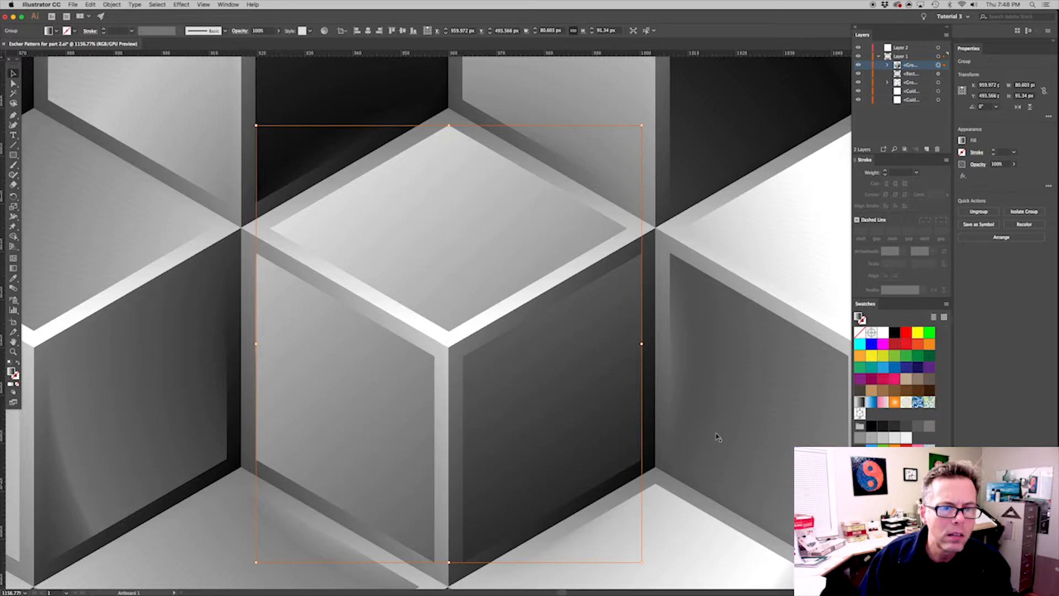
key("Right")
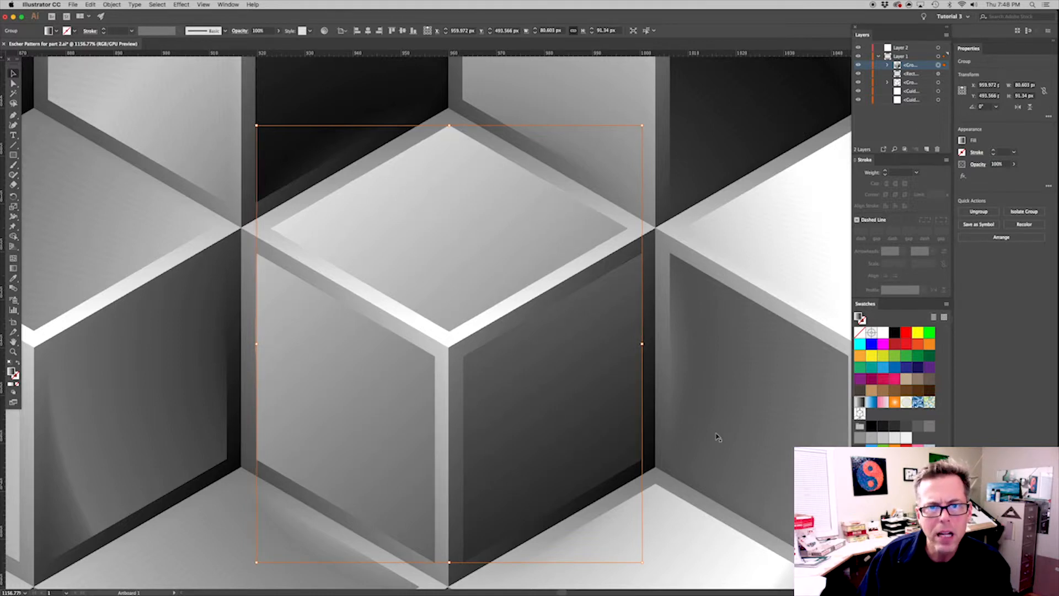
key("super+shift+a")
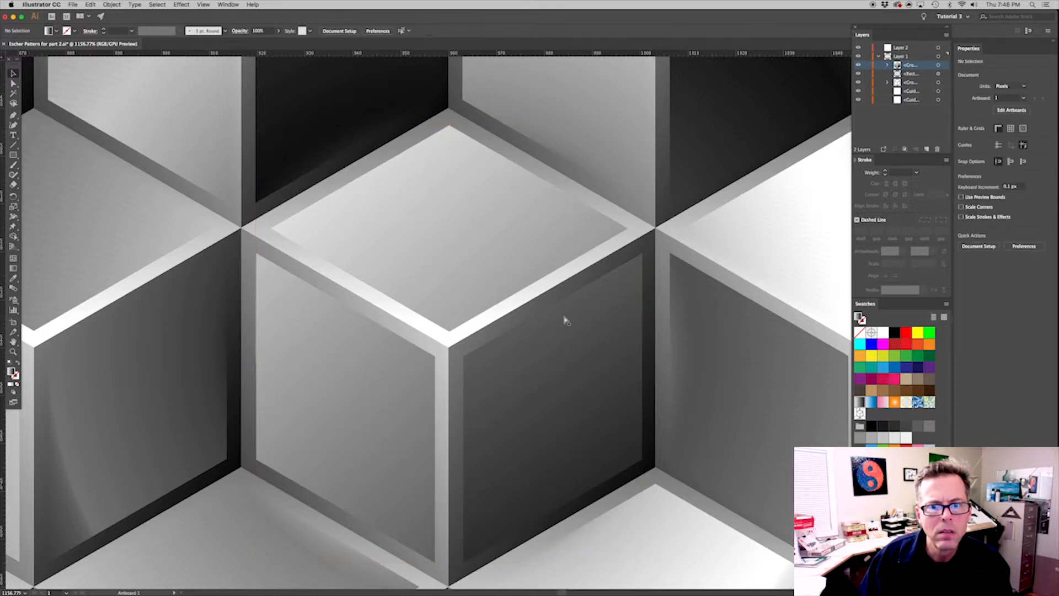
Ungroup the shaded cube at the pattern's center into its separate faces
key("super+minus")
key("super+minus")
key("super+minus")
key("super+minus")
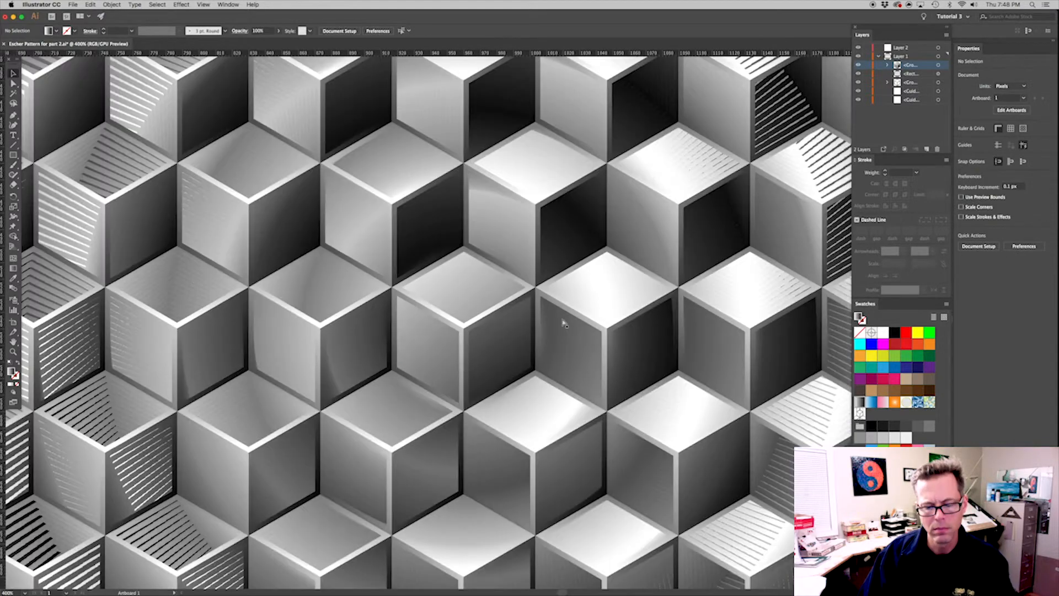
left_click(472, 304)
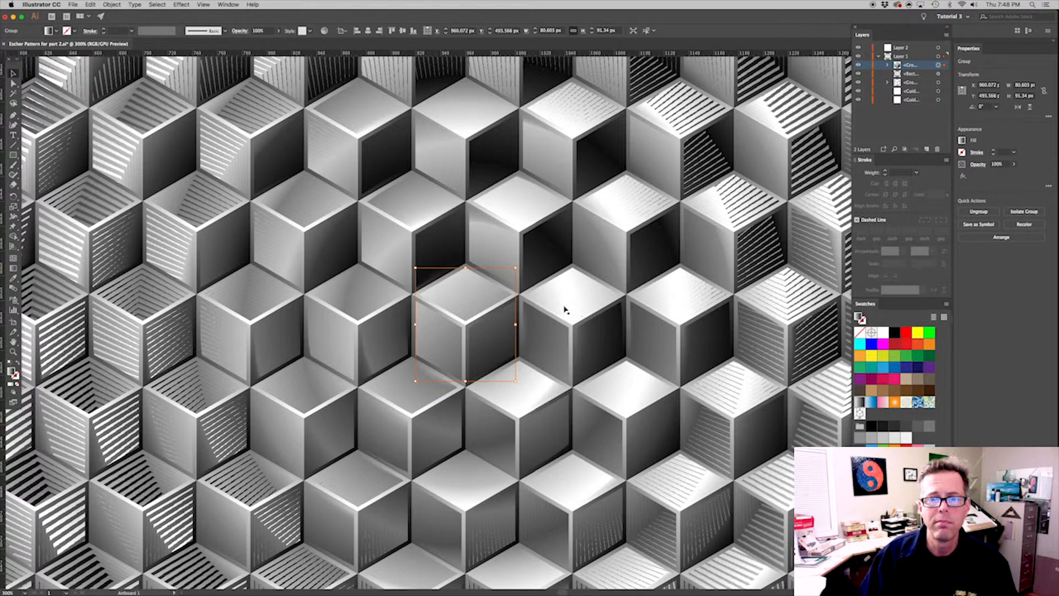
key("a")
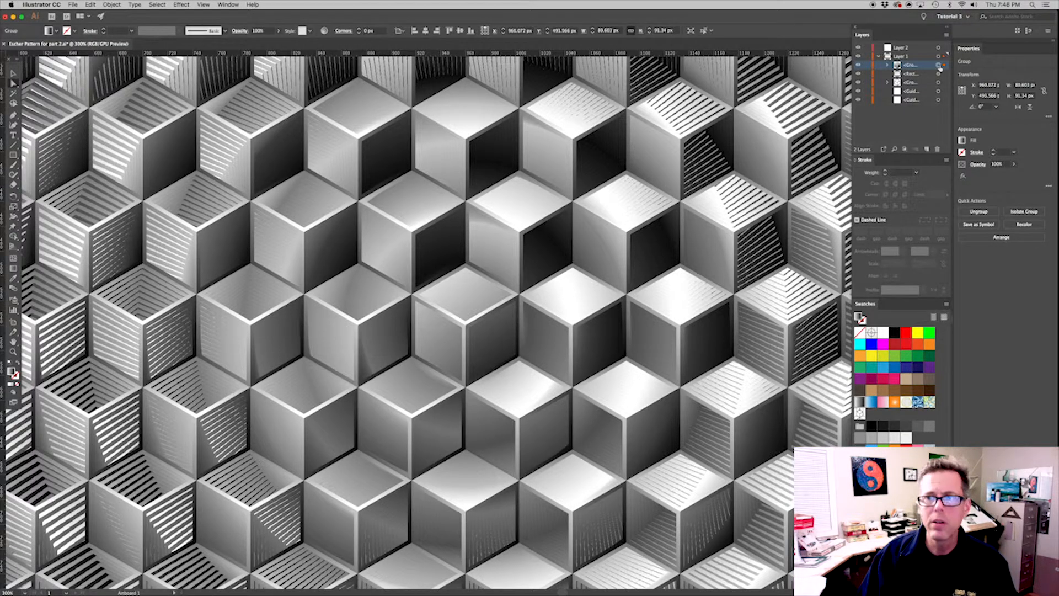
left_click(111, 4)
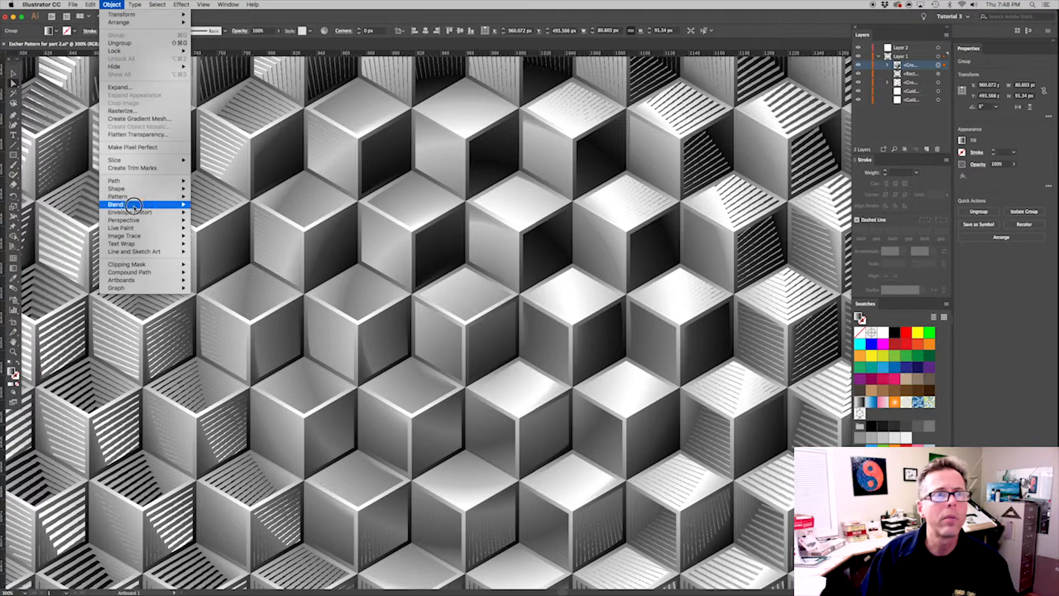
left_click(147, 44)
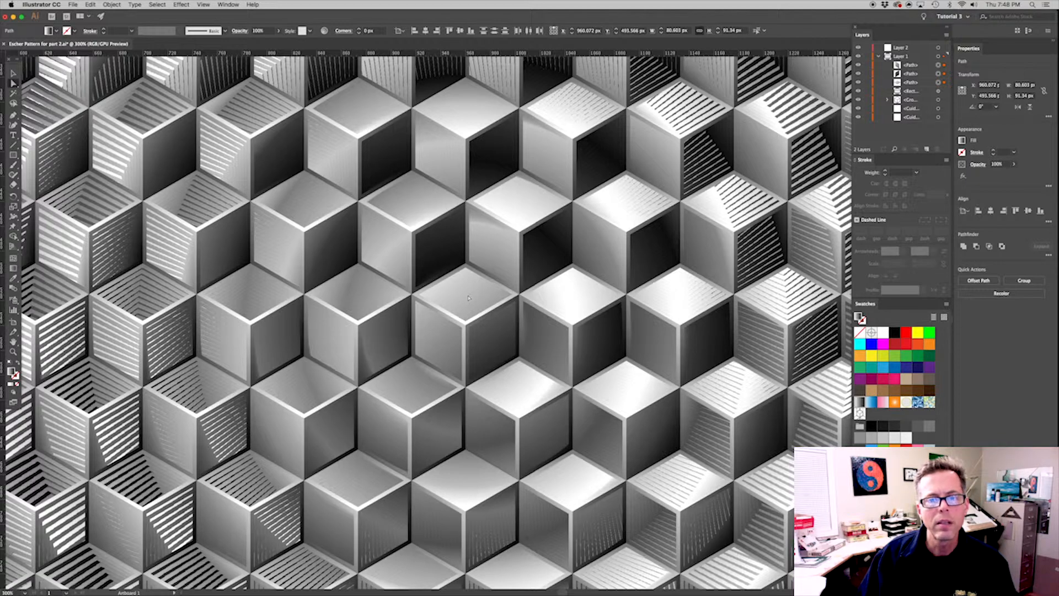
Select only the top face of the central cube and show selection edges again
left_click(468, 298)
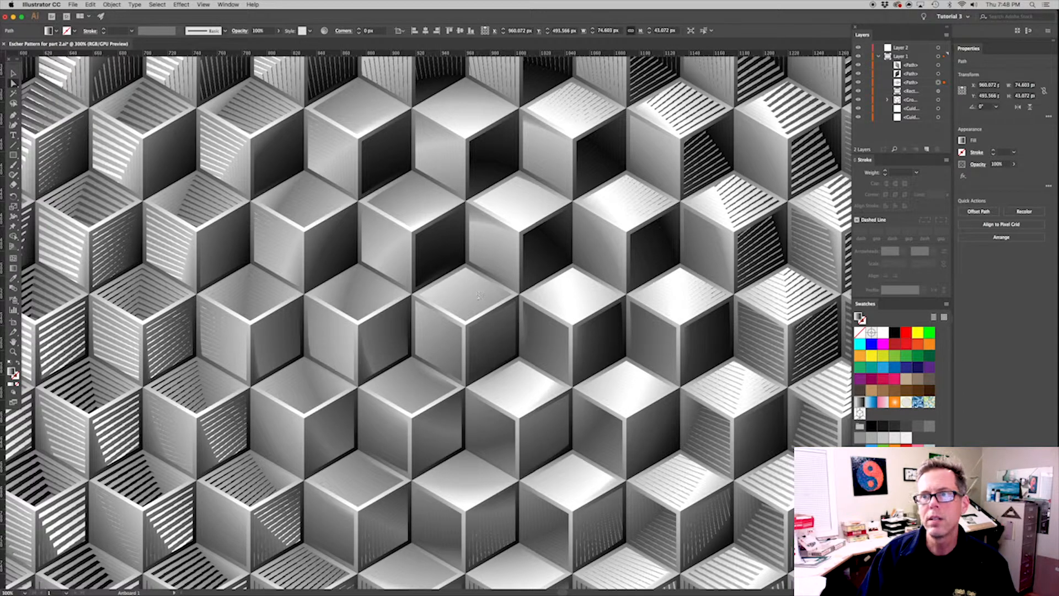
left_click(204, 5)
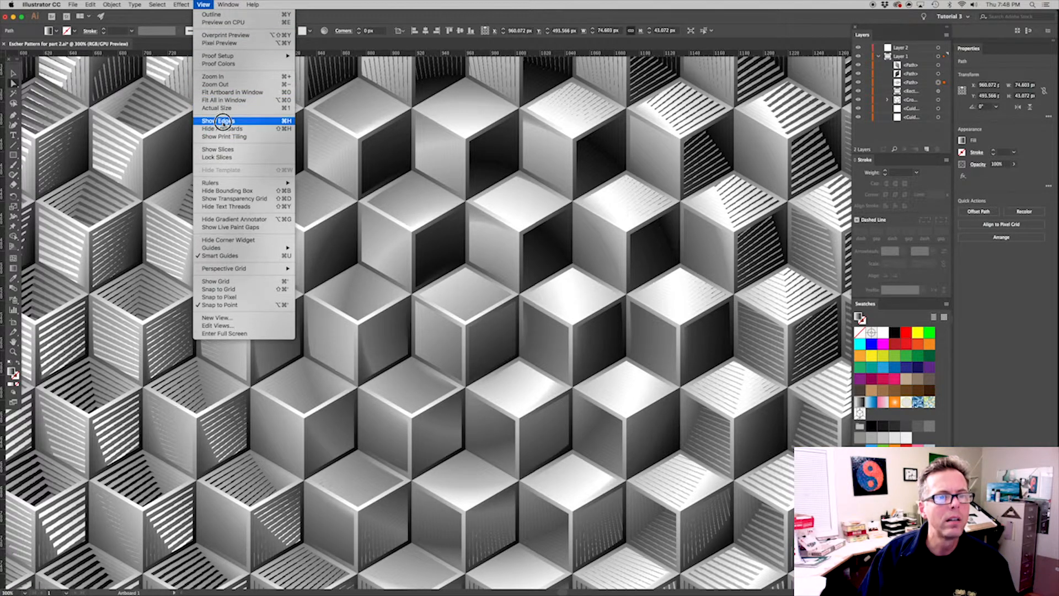
left_click(223, 122)
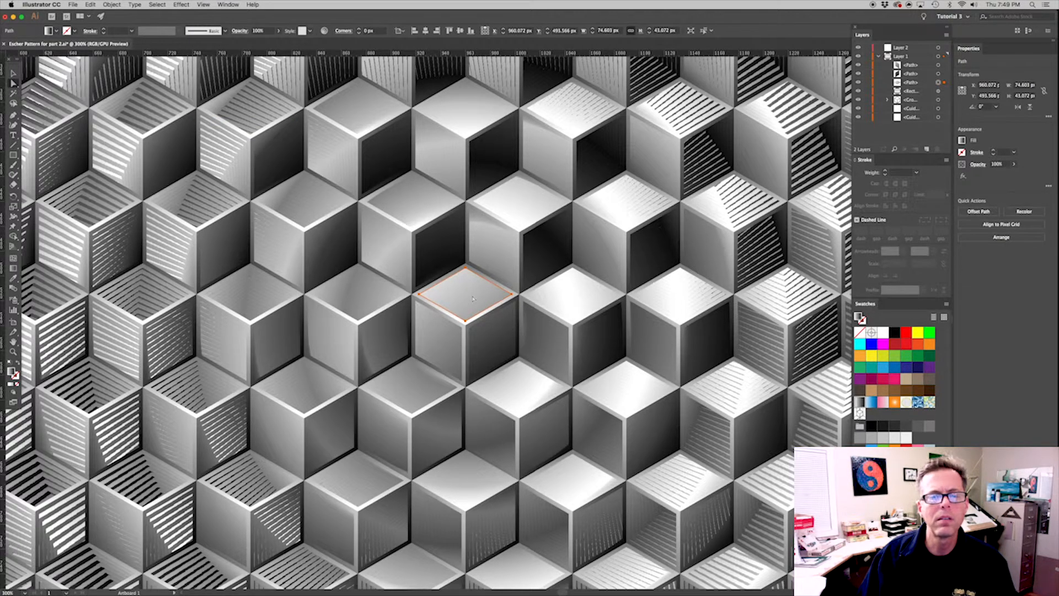
Shift the gradient on the central cube's top face with the Gradient tool to match the surrounding cubes, and deselect it
left_click(13, 267)
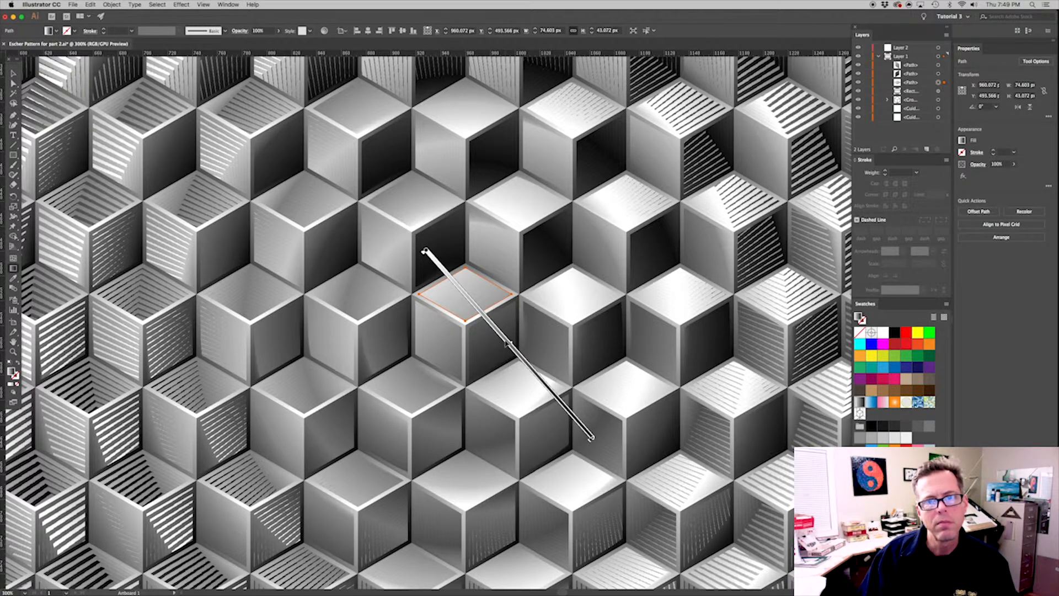
left_click_drag(504, 335, 489, 325)
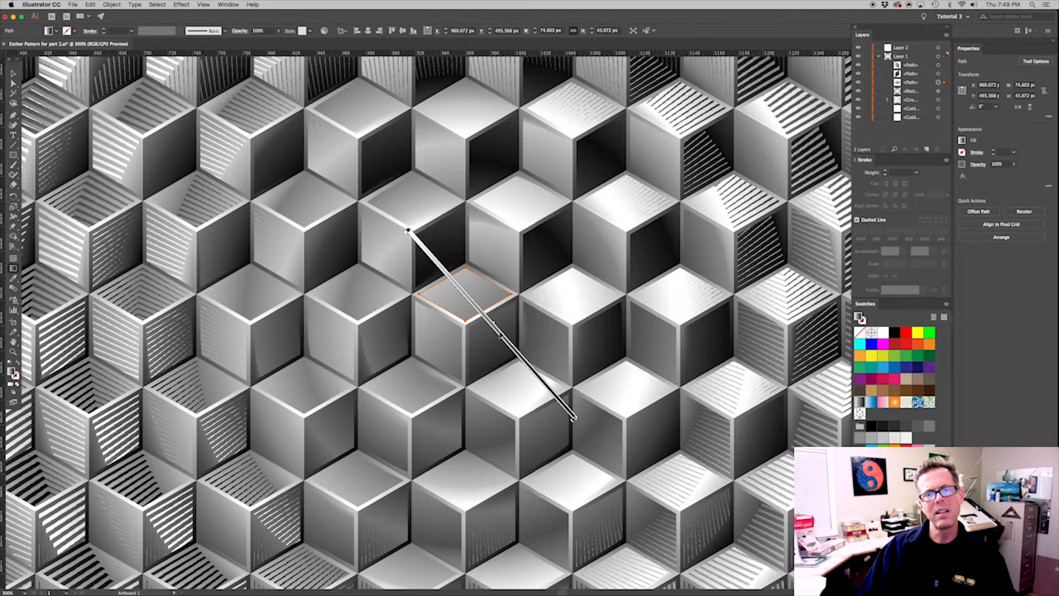
left_click_drag(504, 339, 511, 344)
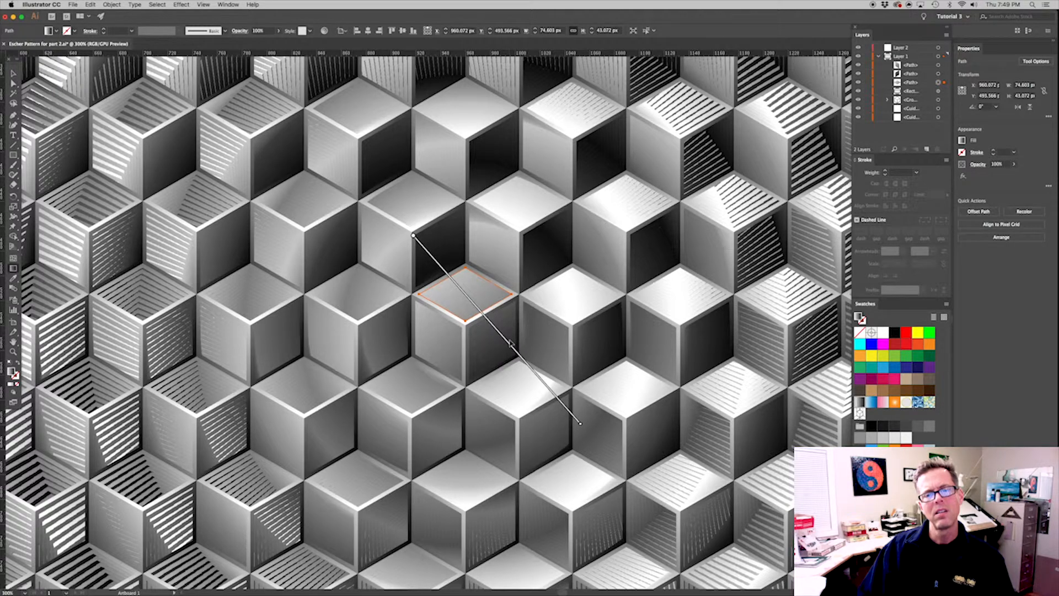
left_click_drag(511, 348, 514, 351)
key("super+shift+a")
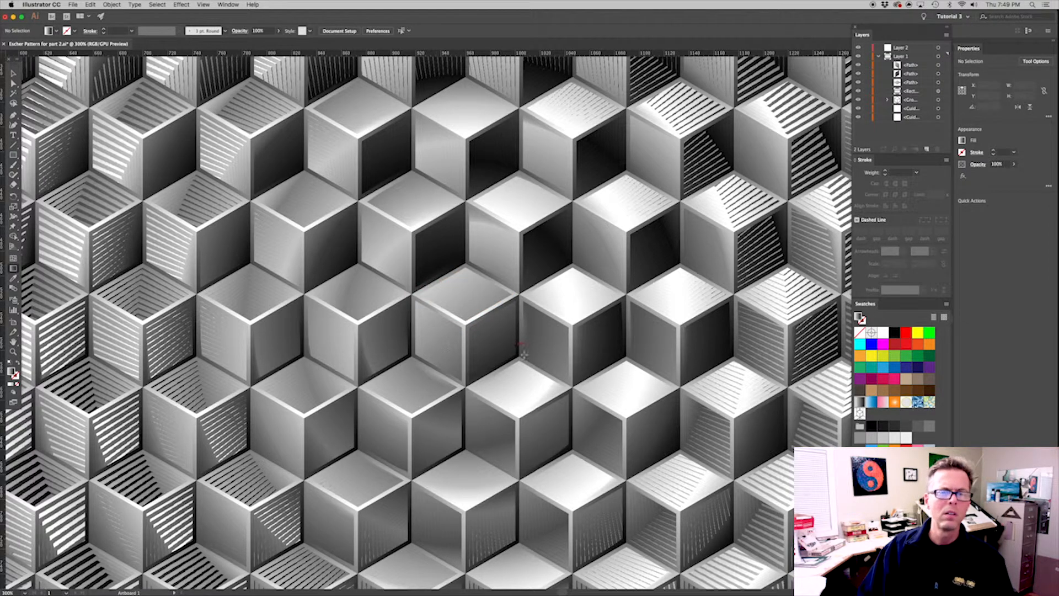
Set the opacity of all three faces of the central cube to 80% and deselect them
key("v")
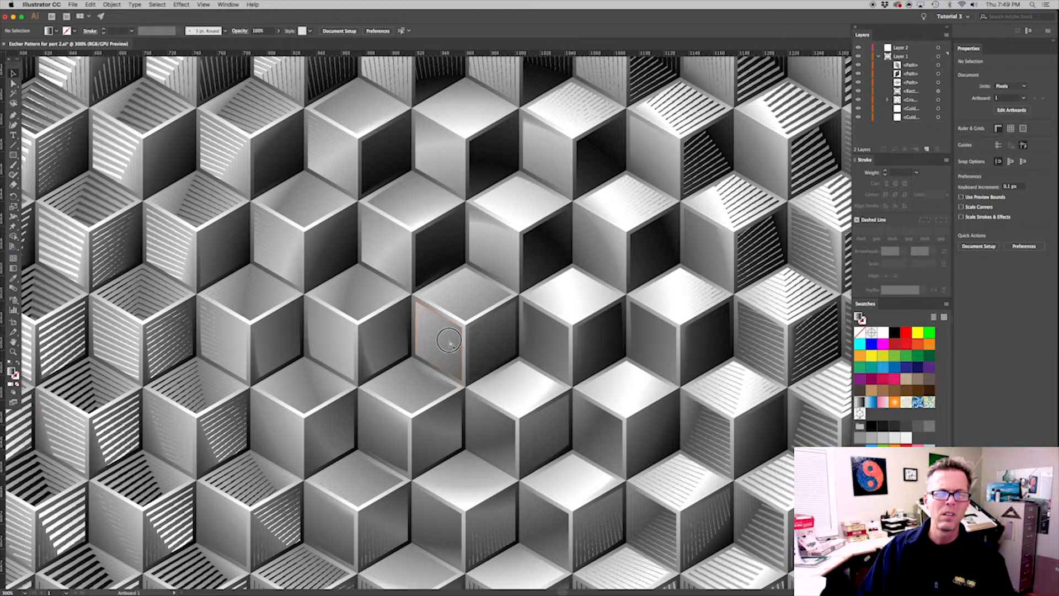
left_click(478, 323)
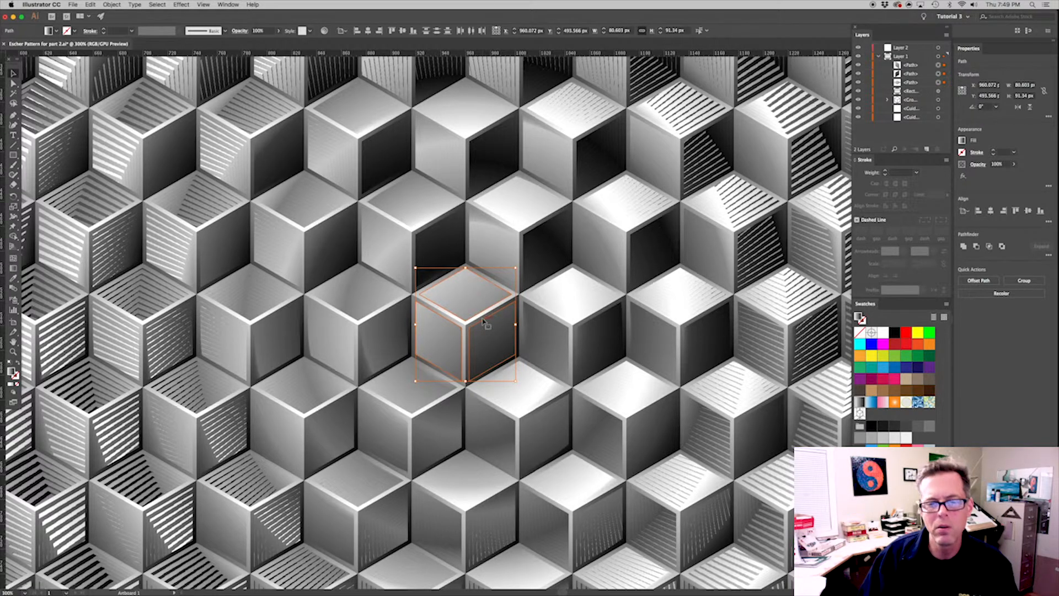
left_click(978, 165)
key("Escape")
left_click(1004, 164)
type("80")
key("Return")
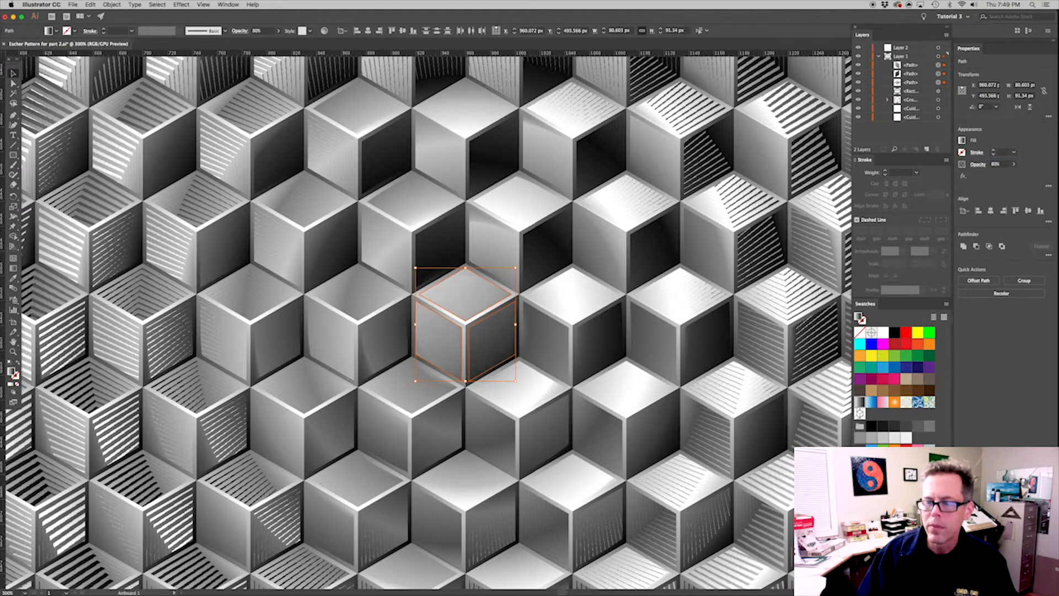
left_click(591, 319)
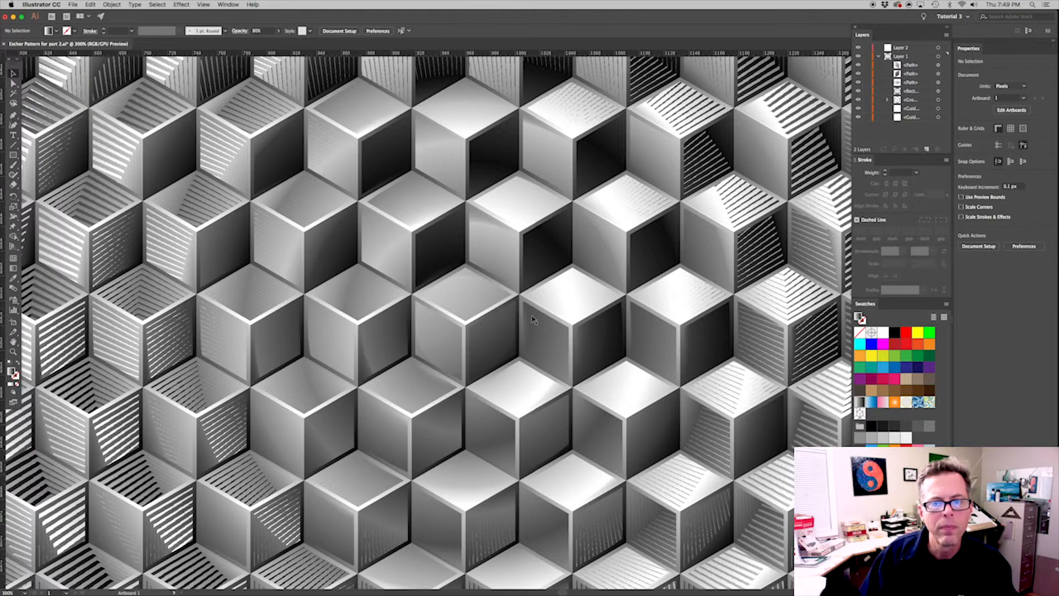
Start exporting the artwork as the PNG "Escher Pattern for part 2.png" in the "resulting files" folder with Use Artboards on
key("super+1")
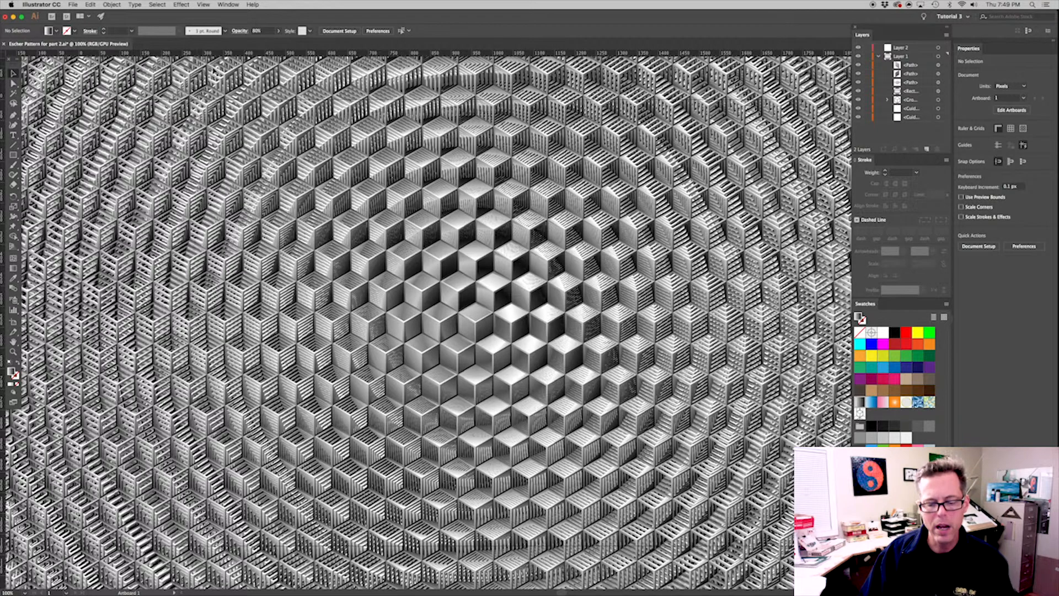
left_click(81, 7)
mouse_move(99, 139)
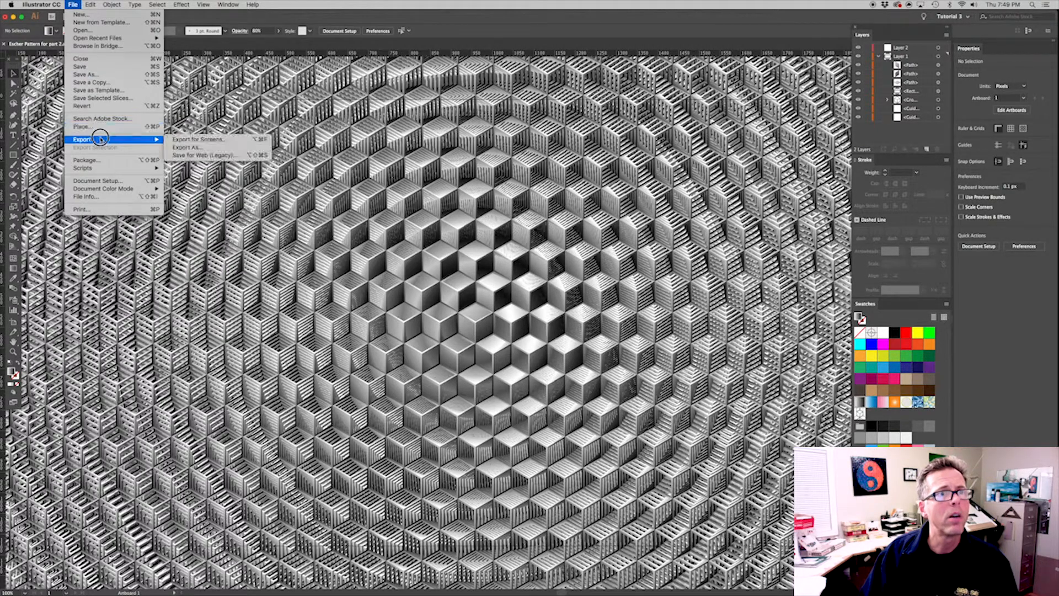
left_click(174, 147)
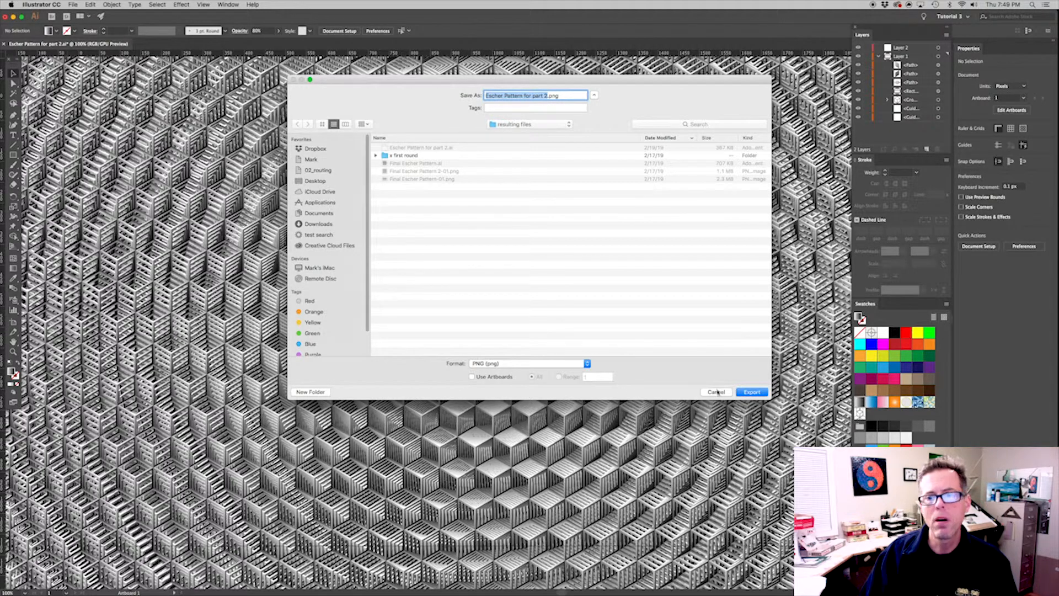
left_click(494, 375)
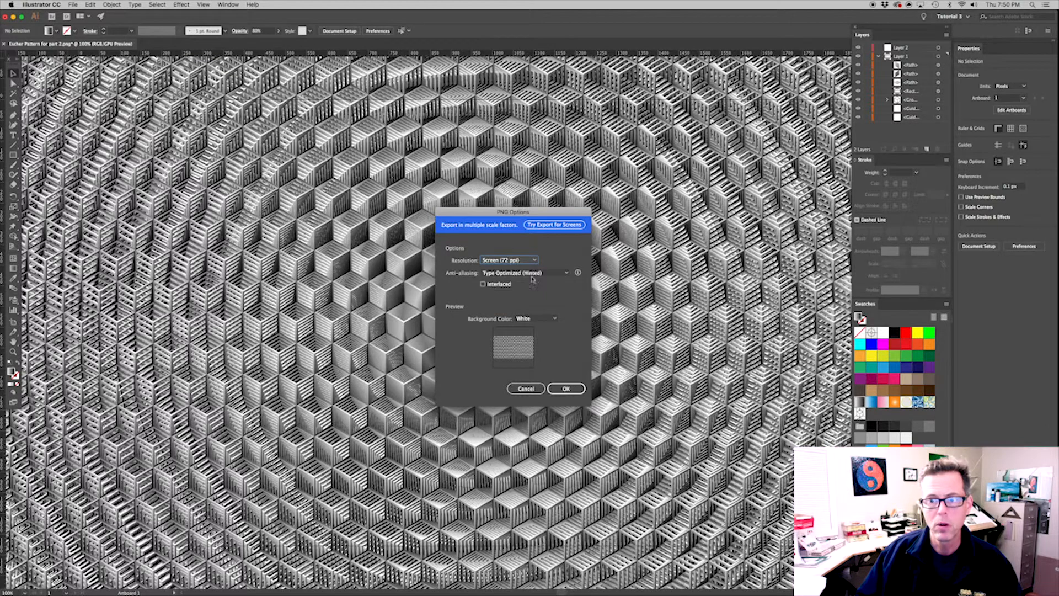
Set the PNG's anti-aliasing to Art Optimized (Supersampling) and complete the 72 ppi export
left_click(533, 273)
left_click(532, 292)
left_click(570, 388)
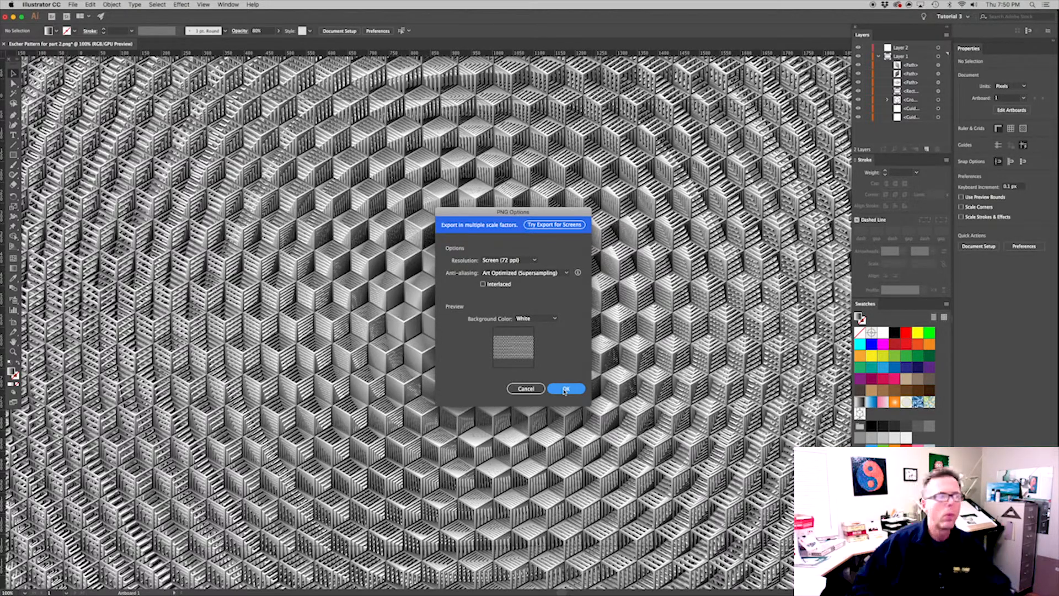
left_click(565, 389)
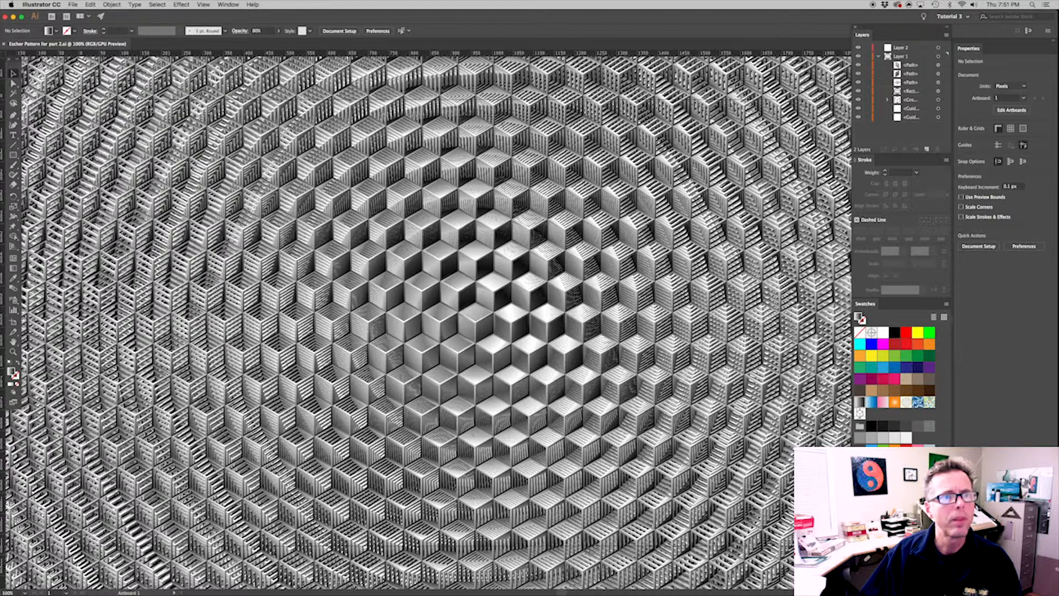
Close the Escher Pattern for part 2 document
left_click(75, 5)
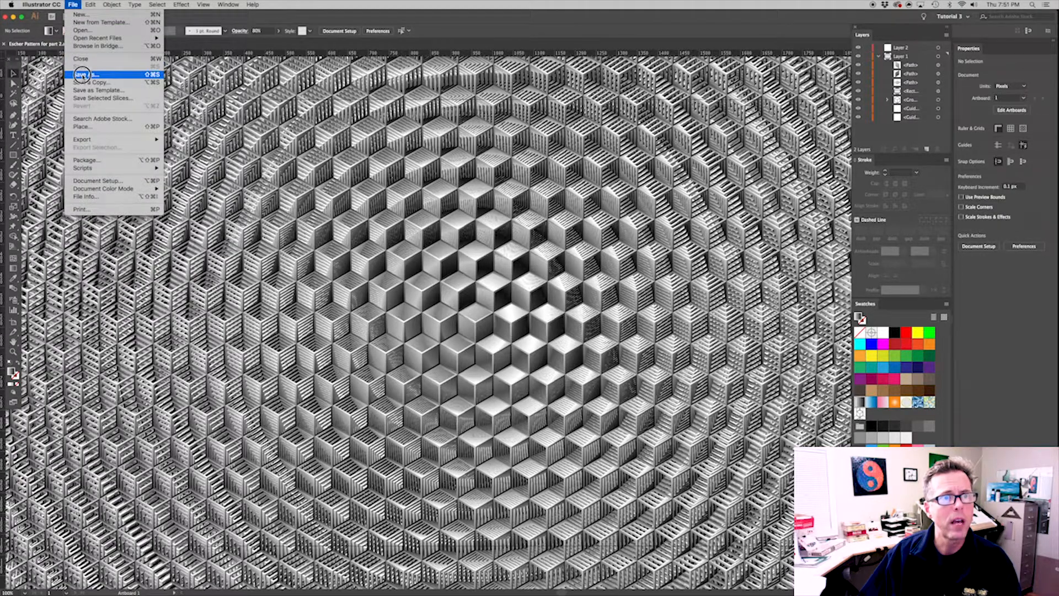
left_click(166, 75)
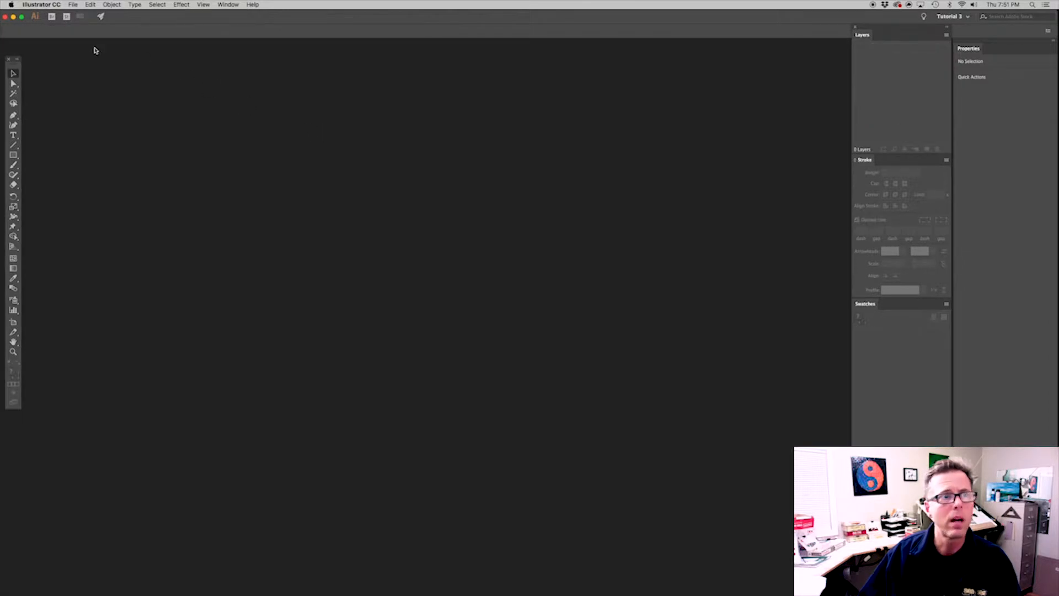
left_click(35, 5)
left_click(47, 82)
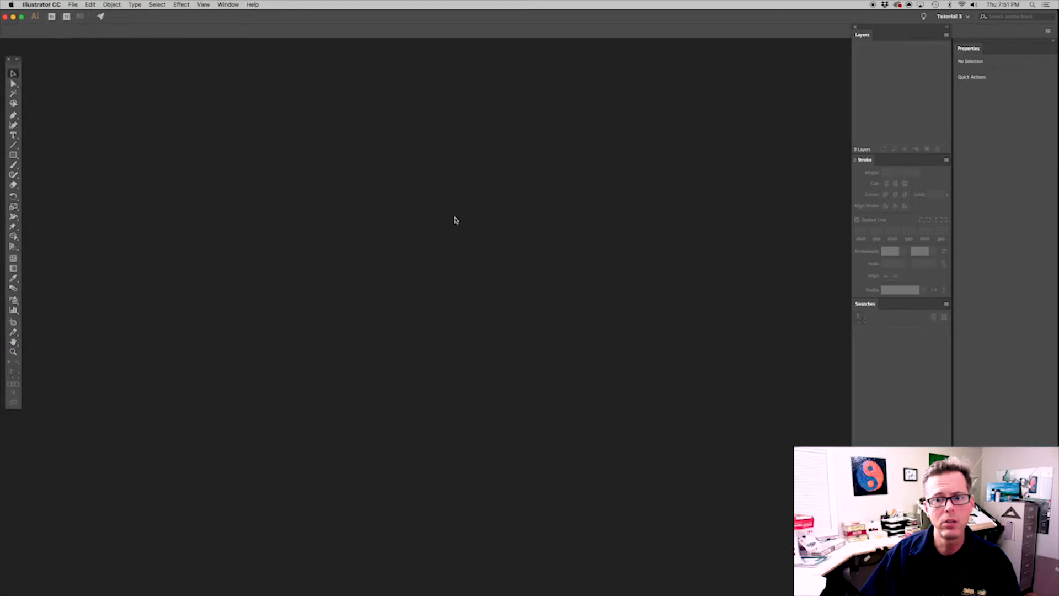